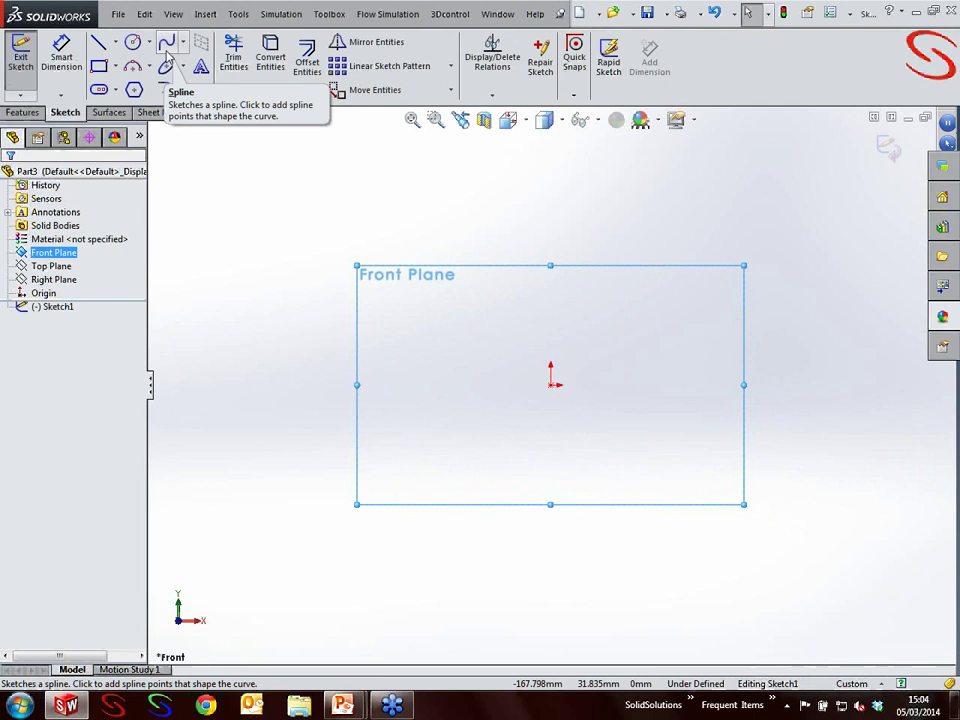
- Sketch an open S-shaped spline through eight points around the origin on the Front Plane
{"action": "left_click", "coordinate": [167, 54]}
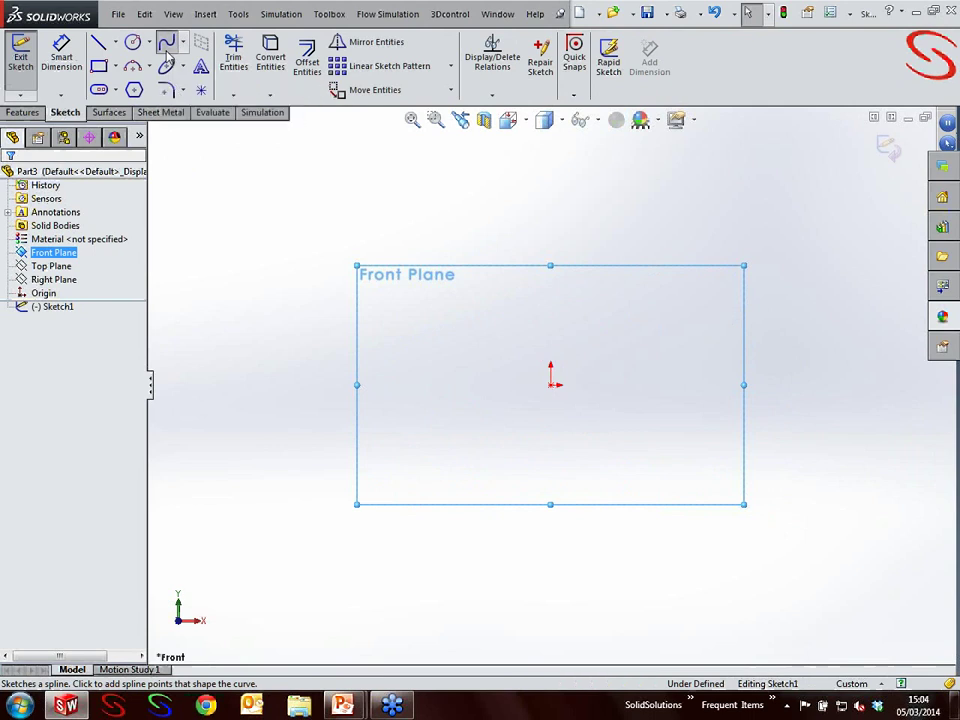
{"action": "left_click", "coordinate": [413, 395]}
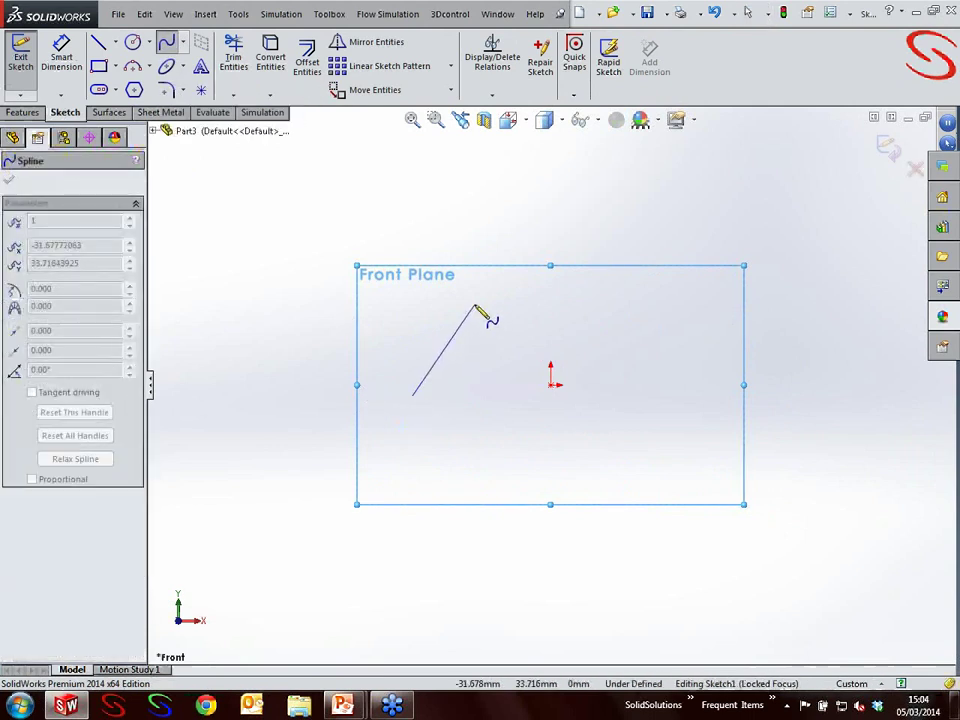
{"action": "left_click", "coordinate": [475, 303]}
{"action": "left_click", "coordinate": [641, 307]}
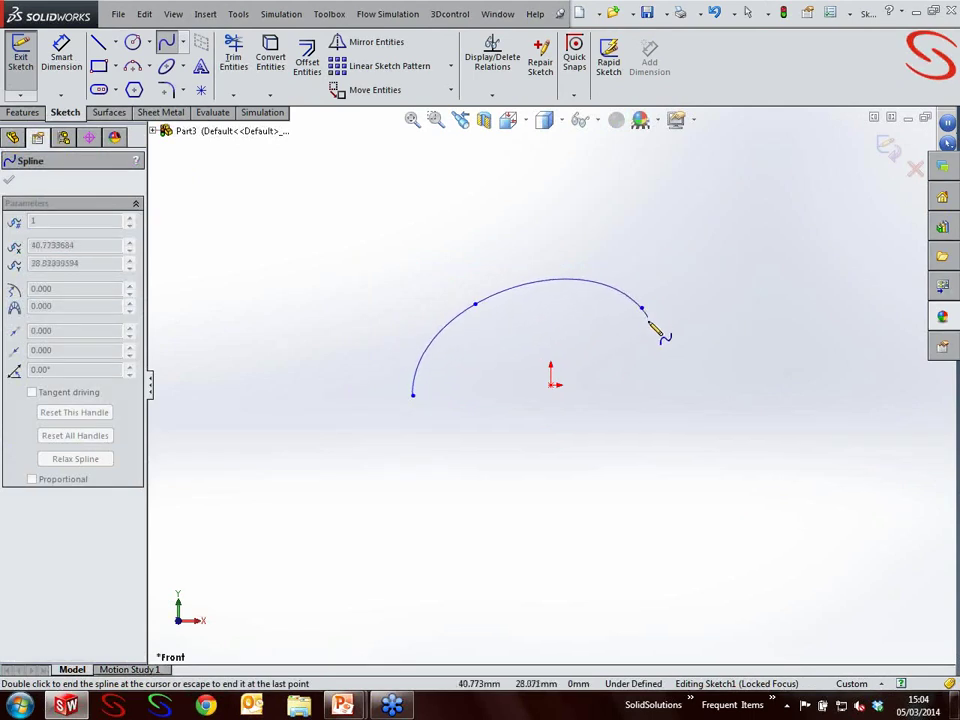
{"action": "left_click", "coordinate": [620, 457]}
{"action": "left_click", "coordinate": [466, 526]}
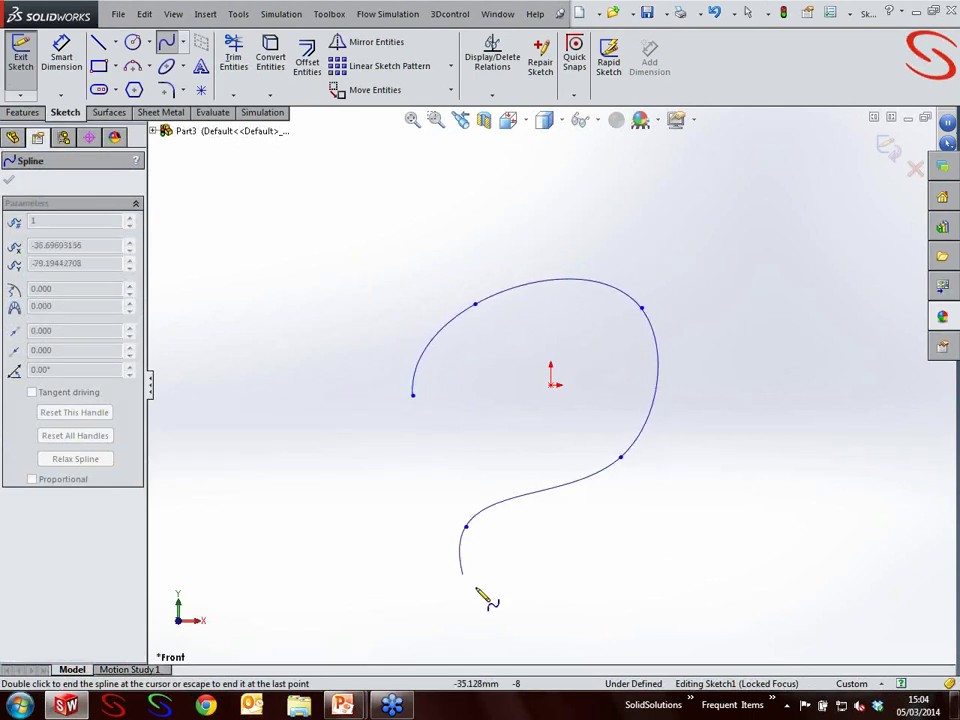
{"action": "left_click", "coordinate": [501, 595]}
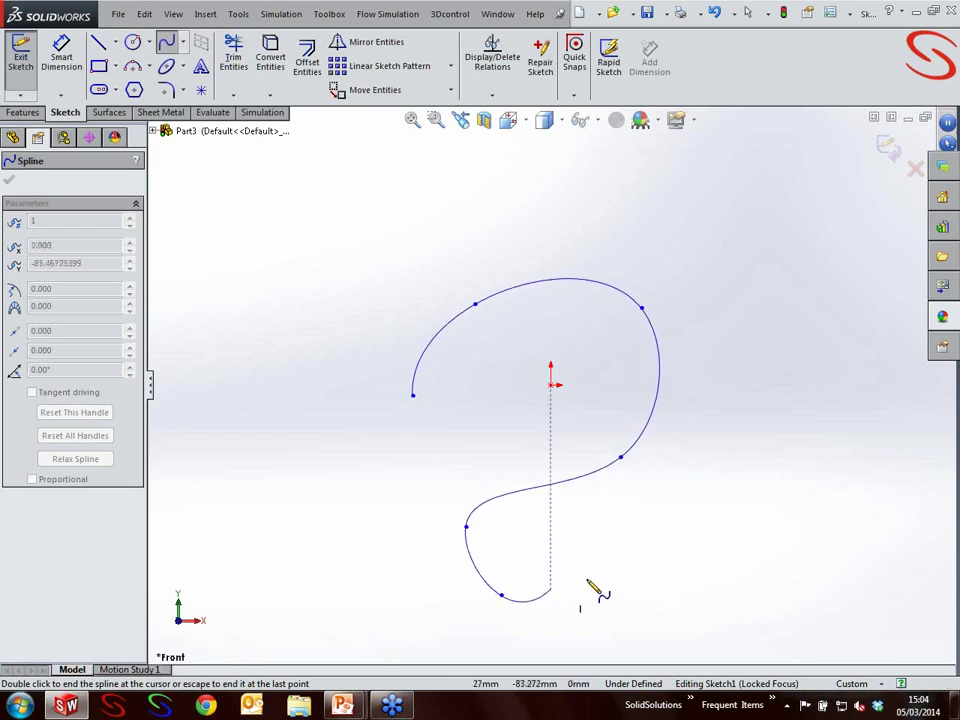
{"action": "left_click", "coordinate": [668, 538]}
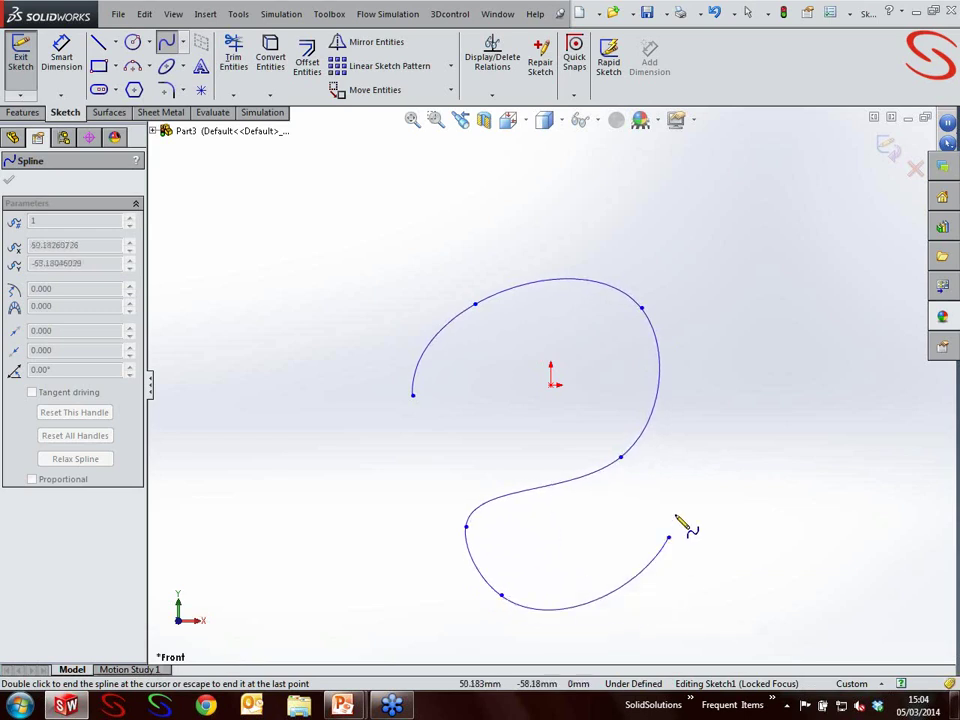
{"action": "double_click", "coordinate": [746, 412]}
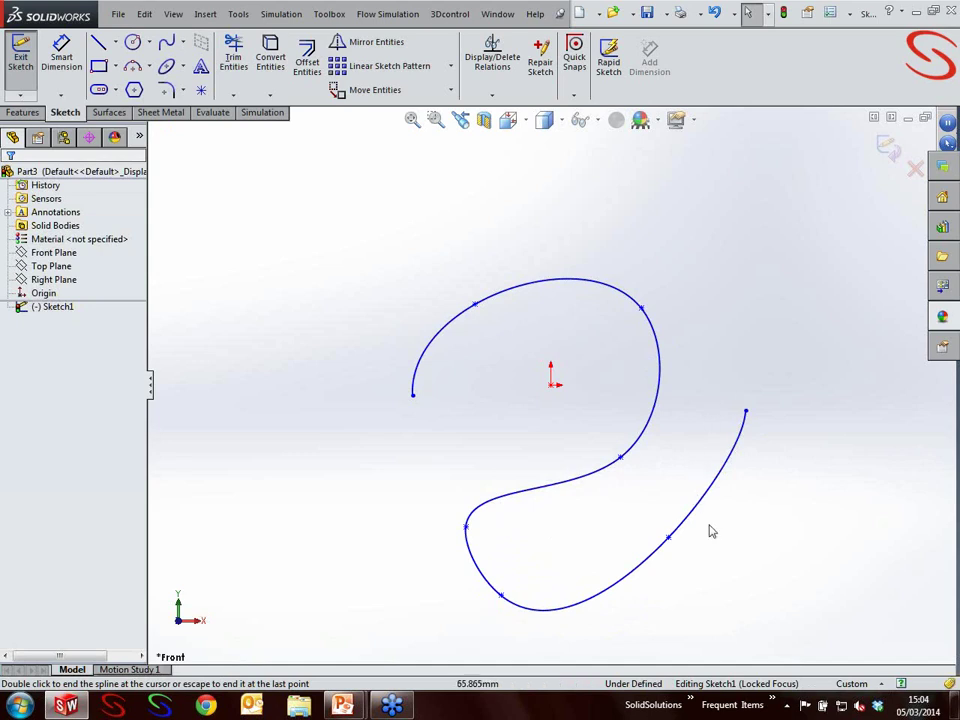
- Display the control polygon of the S-shaped spline
{"action": "scroll", "coordinate": [710, 530], "scroll_direction": "down", "scroll_amount": 2}
{"action": "left_click", "coordinate": [386, 285]}
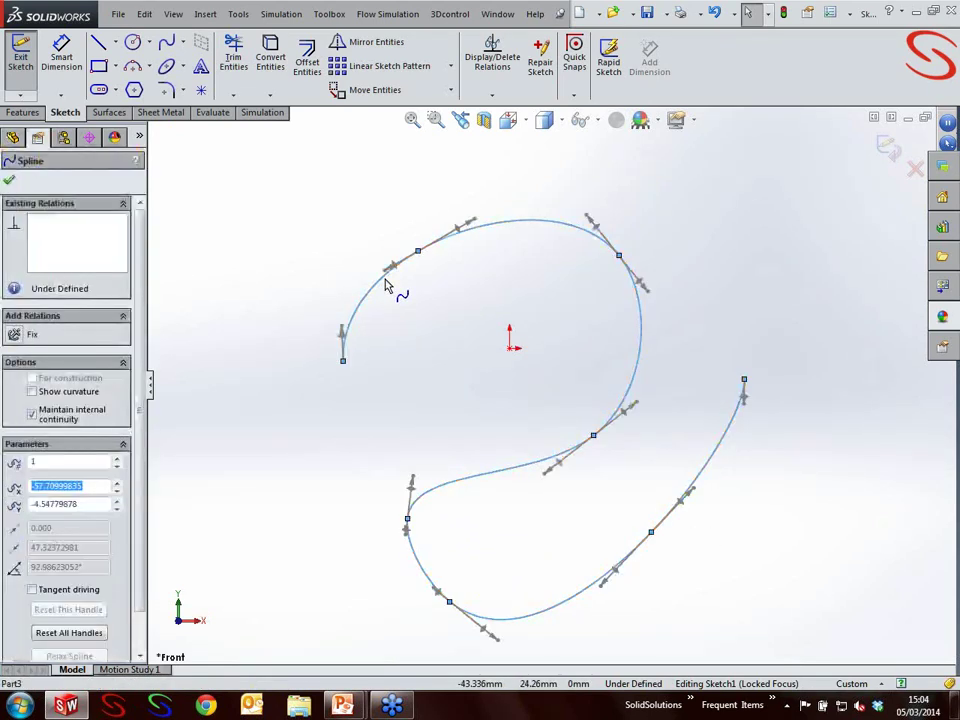
{"action": "right_click", "coordinate": [386, 285]}
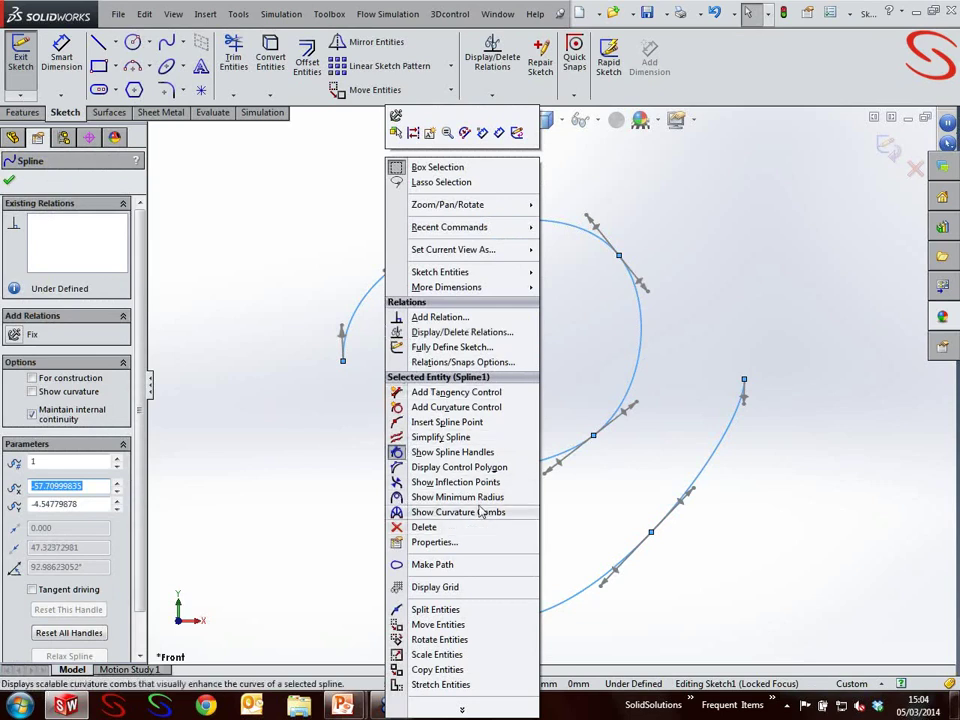
{"action": "left_click", "coordinate": [438, 473]}
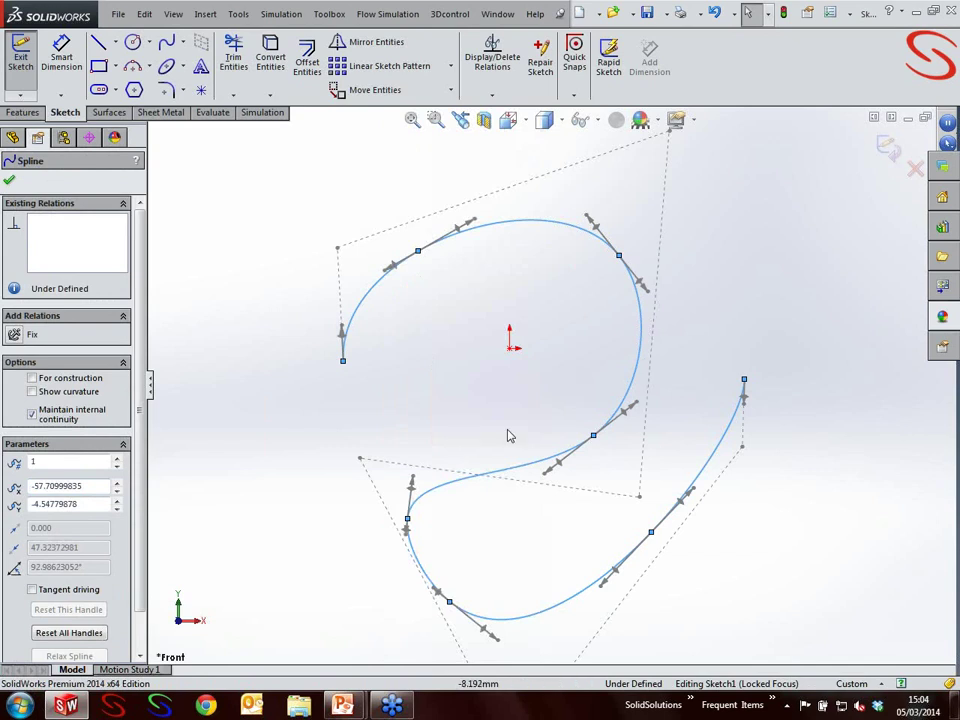
- Reshape the spline with its control polygon: move the middle-right vertex up, the middle-left vertex outward, and the vertex near the right end down and outward
{"action": "left_click_drag", "start_coordinate": [508, 437], "coordinate": [540, 439]}
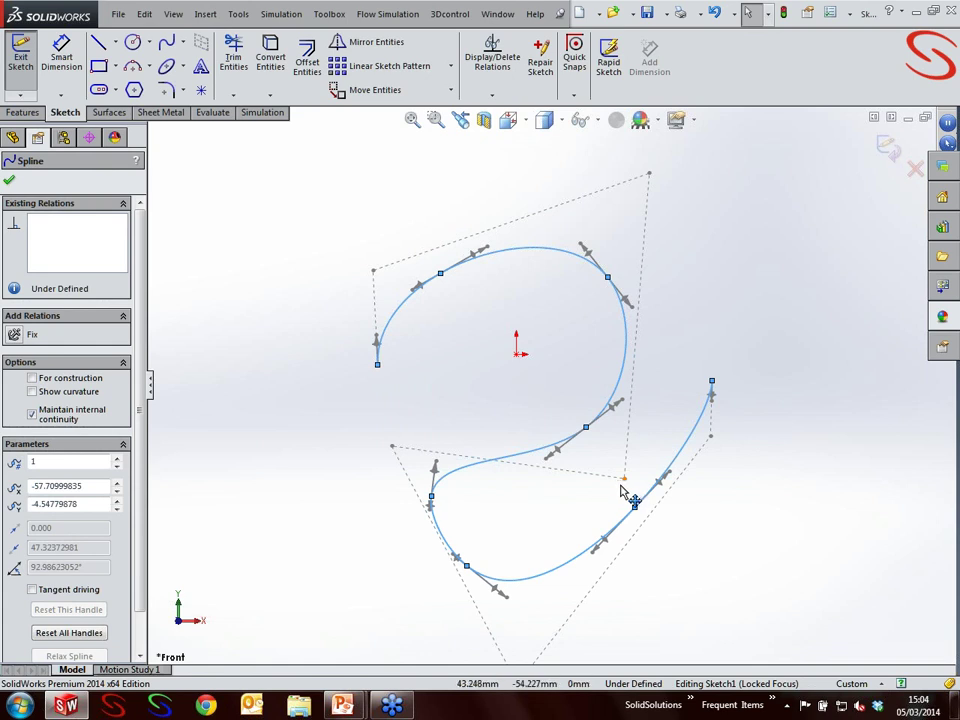
{"action": "left_click_drag", "start_coordinate": [624, 481], "coordinate": [662, 401]}
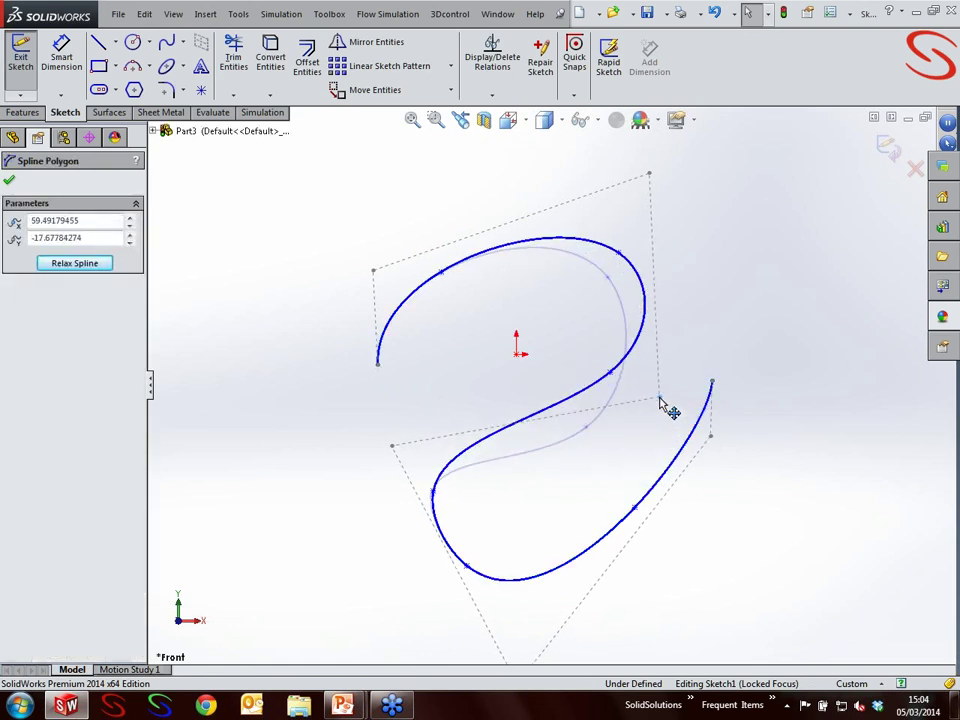
{"action": "left_click", "coordinate": [760, 315]}
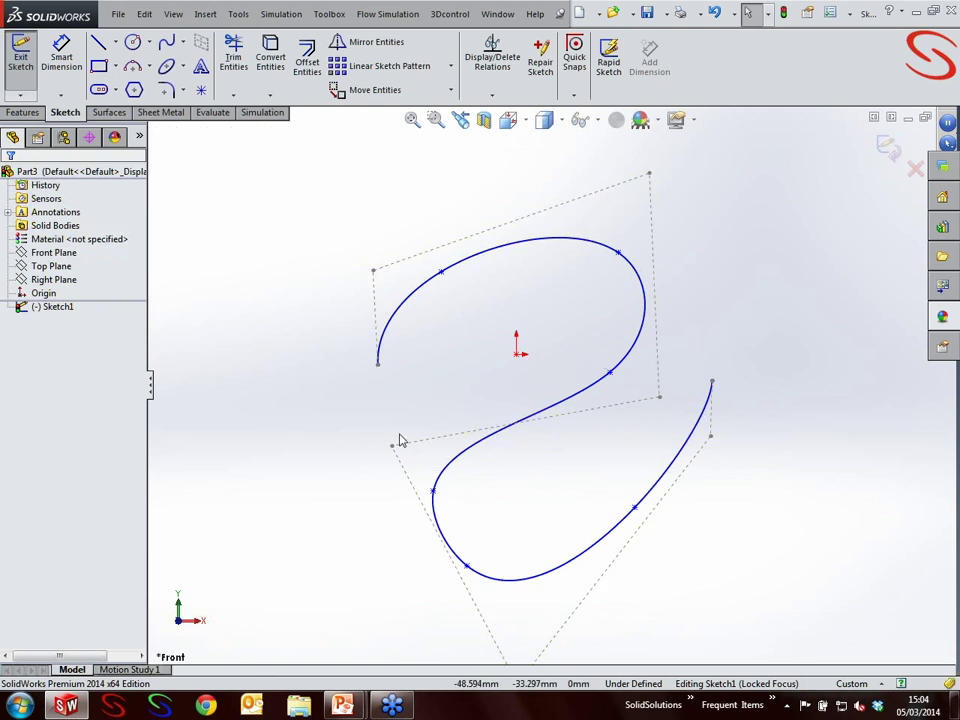
{"action": "left_click_drag", "start_coordinate": [391, 443], "coordinate": [370, 444]}
{"action": "left_click_drag", "start_coordinate": [712, 439], "coordinate": [780, 523]}
{"action": "left_click", "coordinate": [769, 315]}
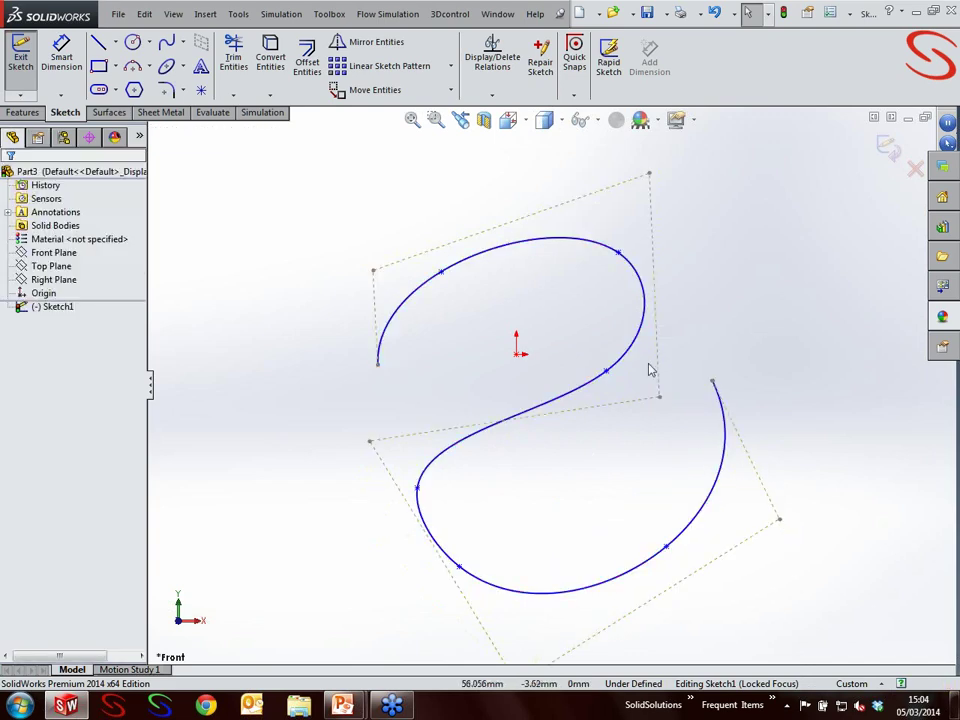
- Hide the spline's control polygon and show its inflection points
{"action": "left_click", "coordinate": [625, 366]}
{"action": "right_click", "coordinate": [625, 366]}
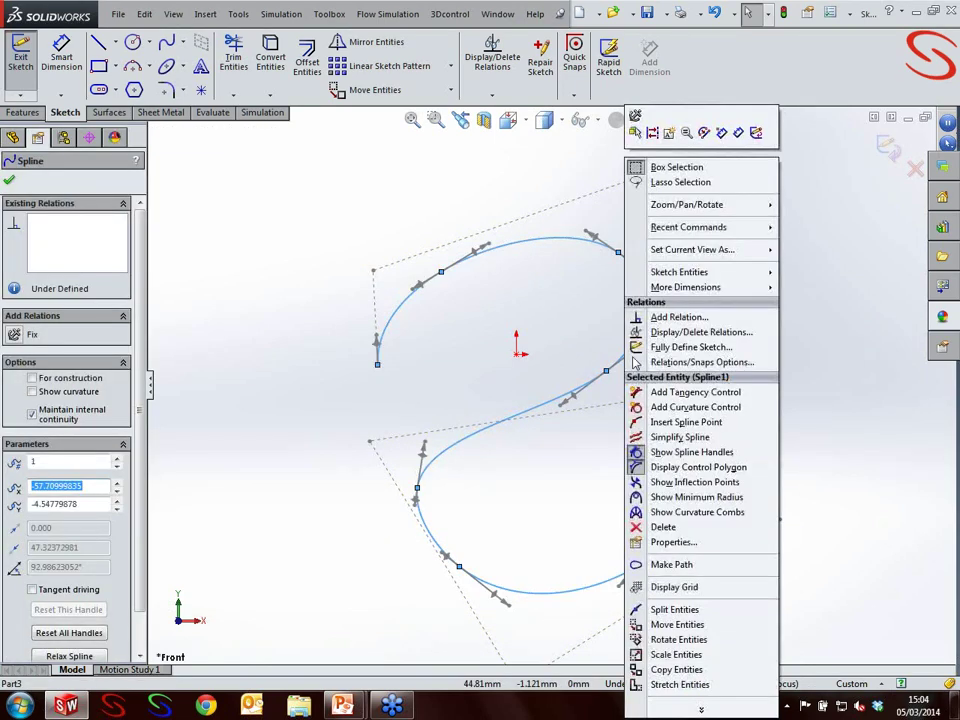
{"action": "left_click", "coordinate": [662, 467]}
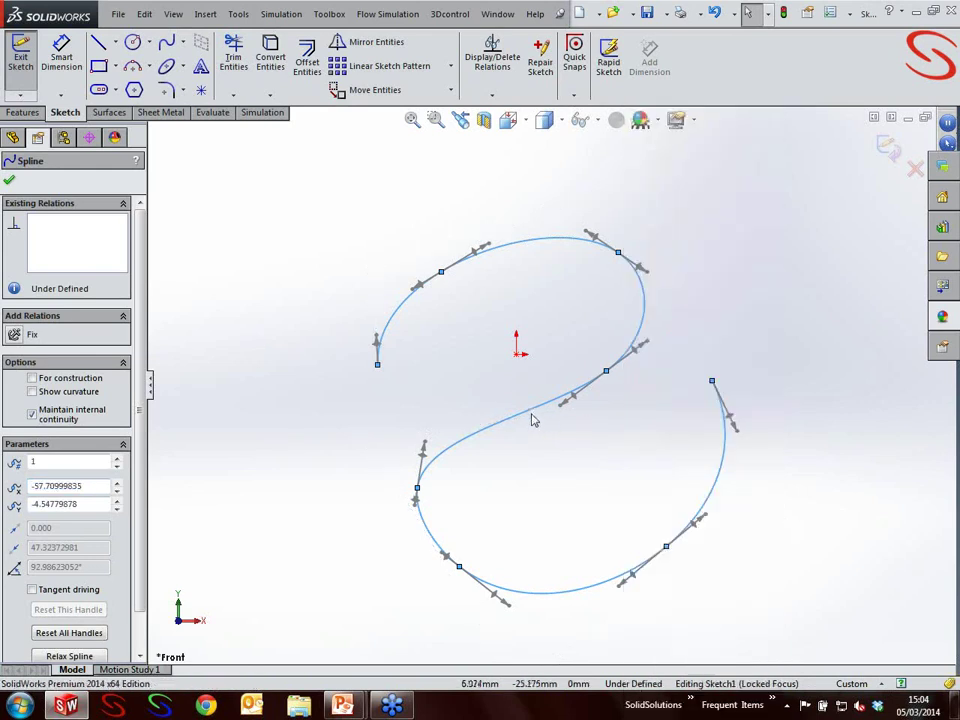
{"action": "right_click", "coordinate": [533, 420]}
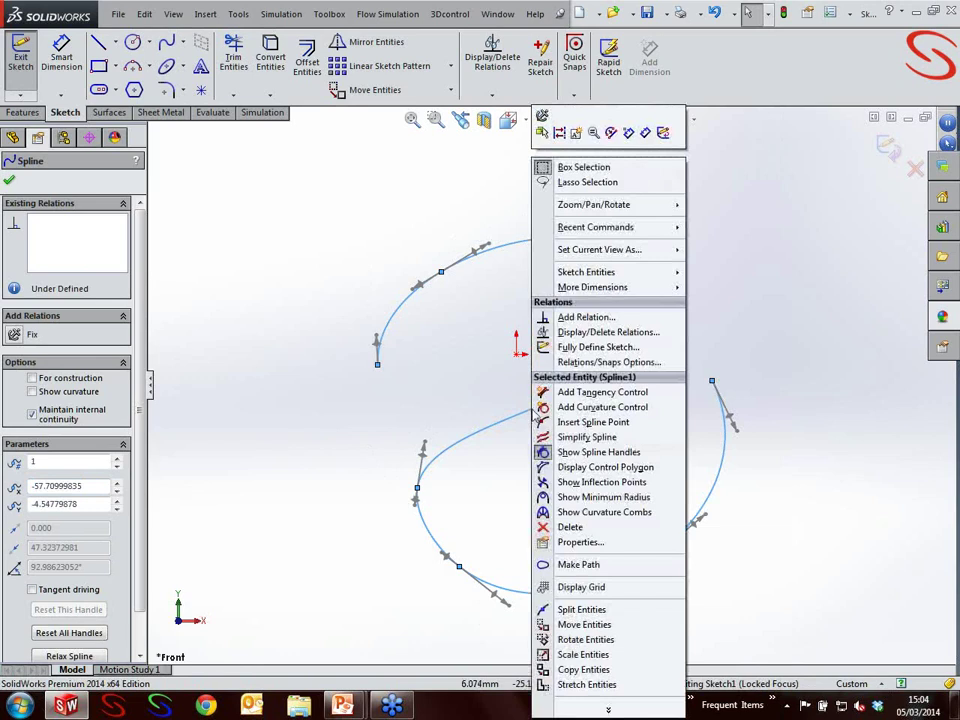
{"action": "left_click", "coordinate": [587, 483]}
{"action": "left_click", "coordinate": [680, 372]}
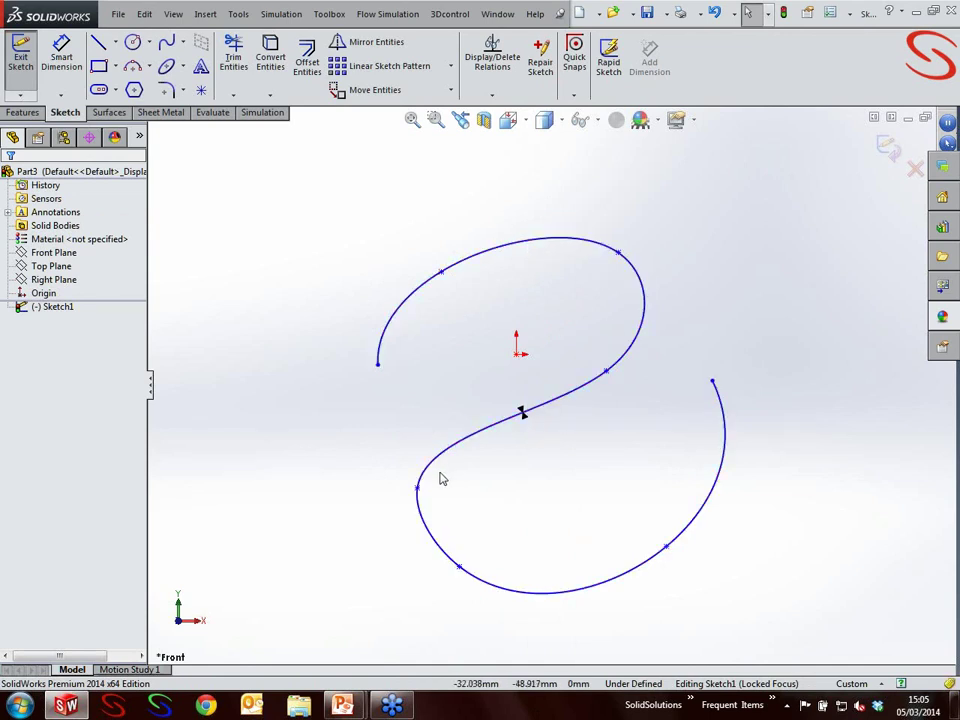
- Show the spline's minimum radius and move the lower loop's left spline point inward to about X -31.1, Y -56.4 mm
{"action": "left_click", "coordinate": [580, 397]}
{"action": "right_click", "coordinate": [578, 397]}
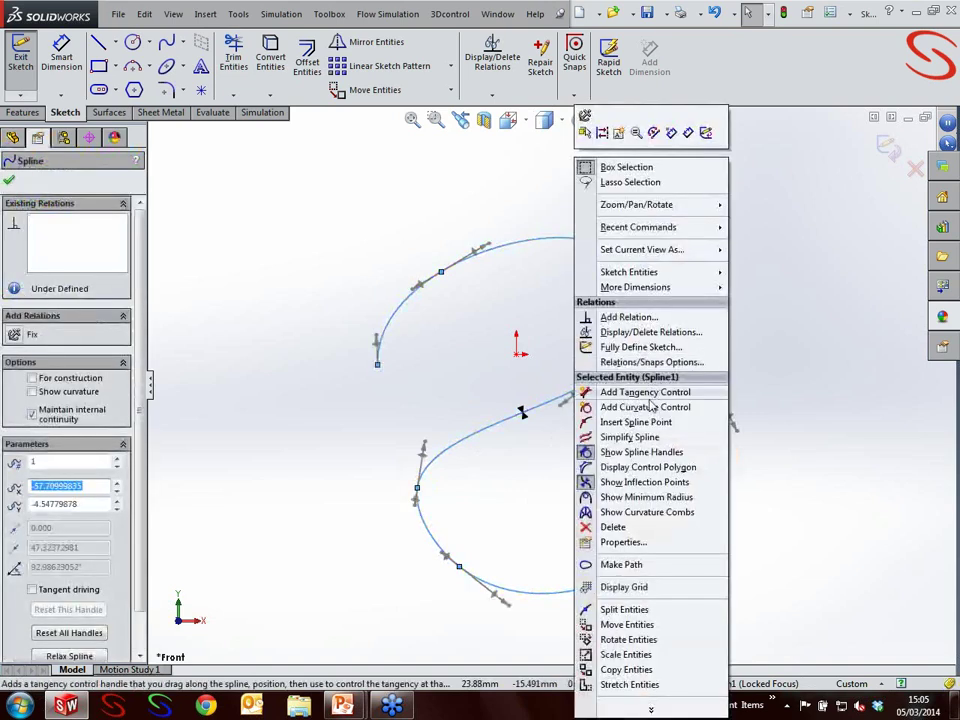
{"action": "left_click", "coordinate": [650, 498]}
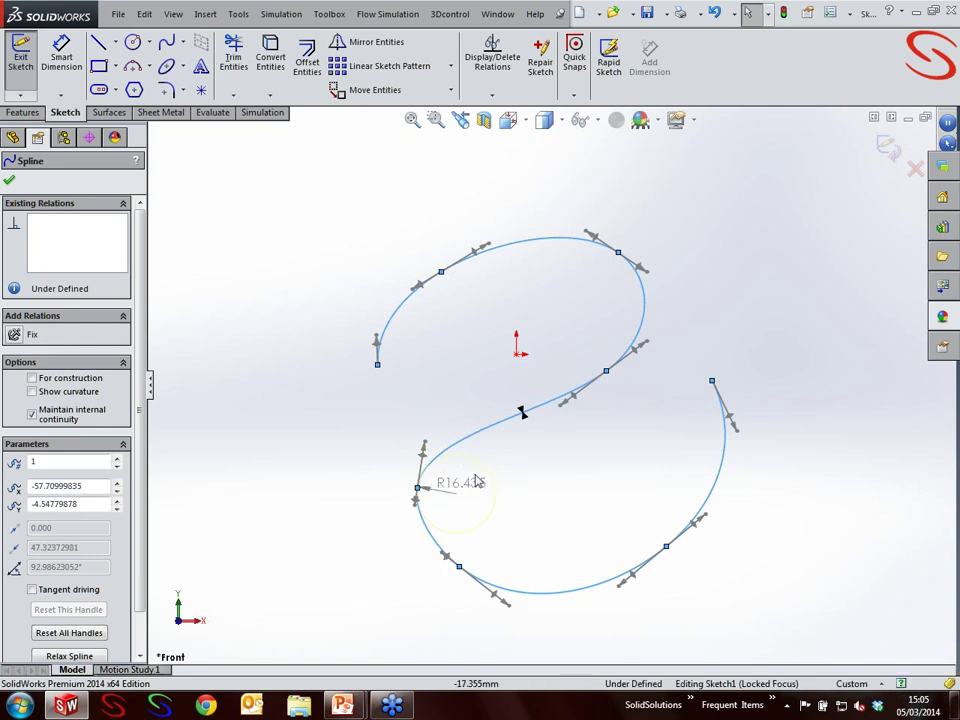
{"action": "left_click", "coordinate": [418, 489]}
{"action": "left_click_drag", "start_coordinate": [418, 489], "coordinate": [442, 490]}
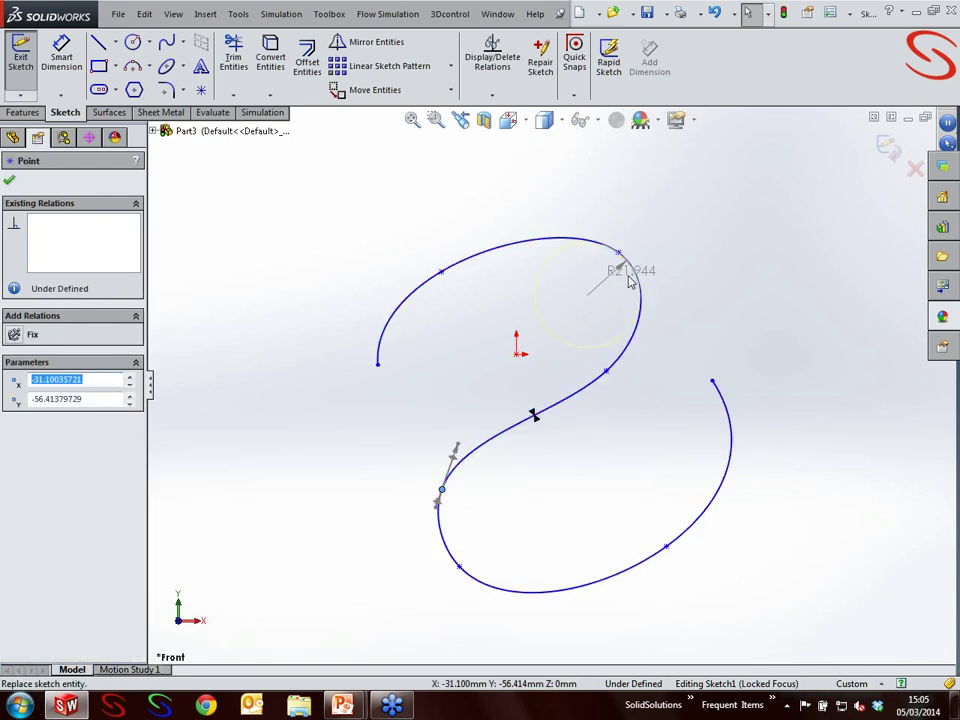
- Show the spline's curvature combs, keeping the default scale and density
{"action": "left_click", "coordinate": [583, 396]}
{"action": "right_click", "coordinate": [584, 394]}
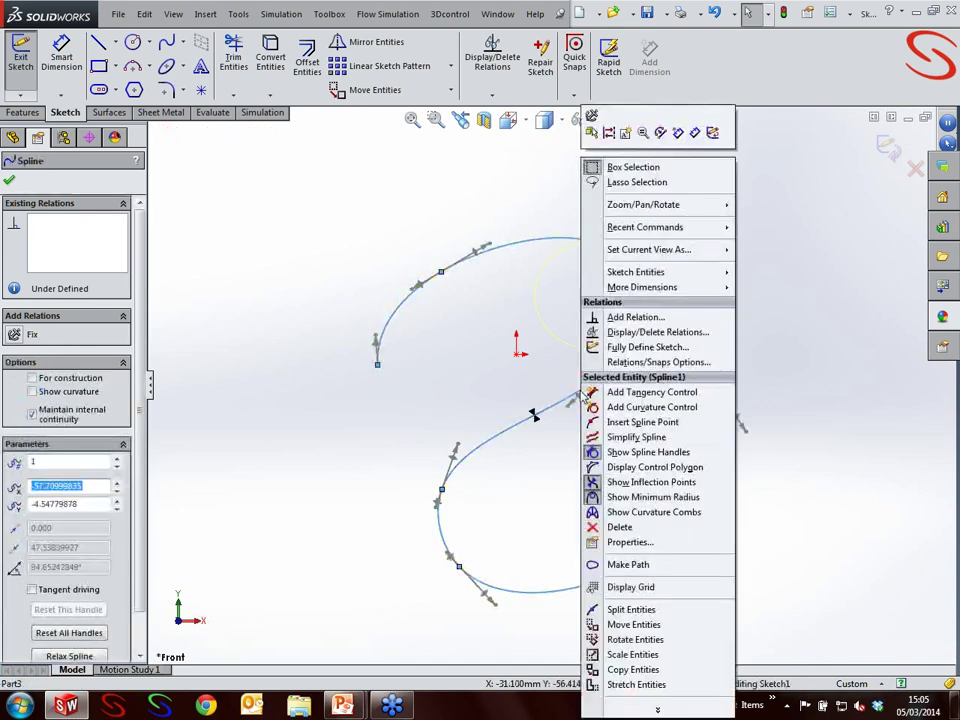
{"action": "left_click", "coordinate": [655, 513]}
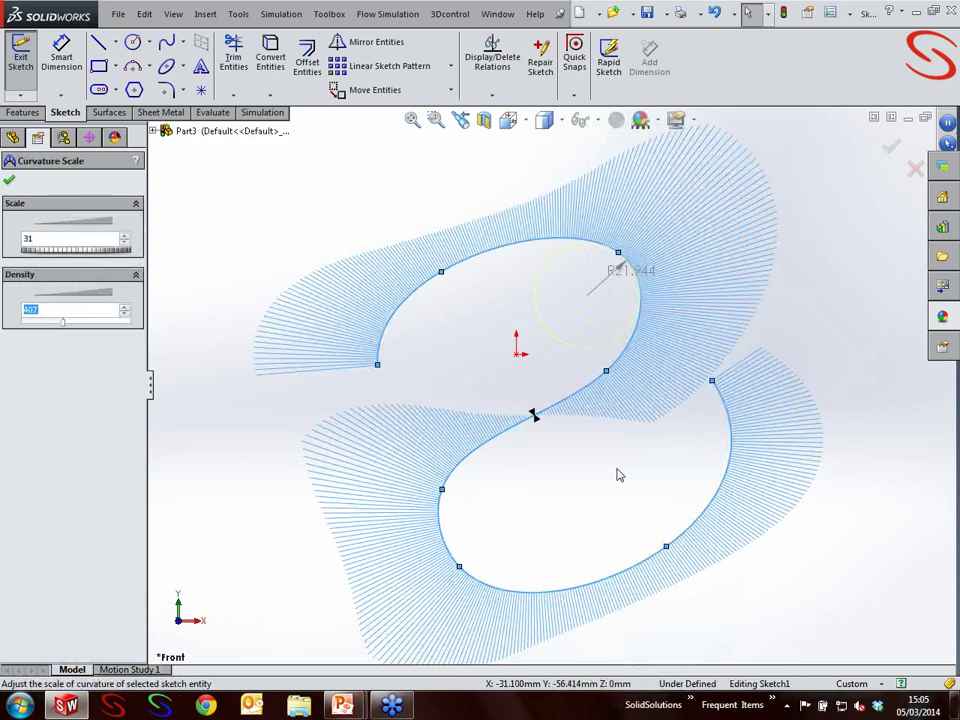
{"action": "scroll", "coordinate": [575, 384], "scroll_direction": "up", "scroll_amount": 1}
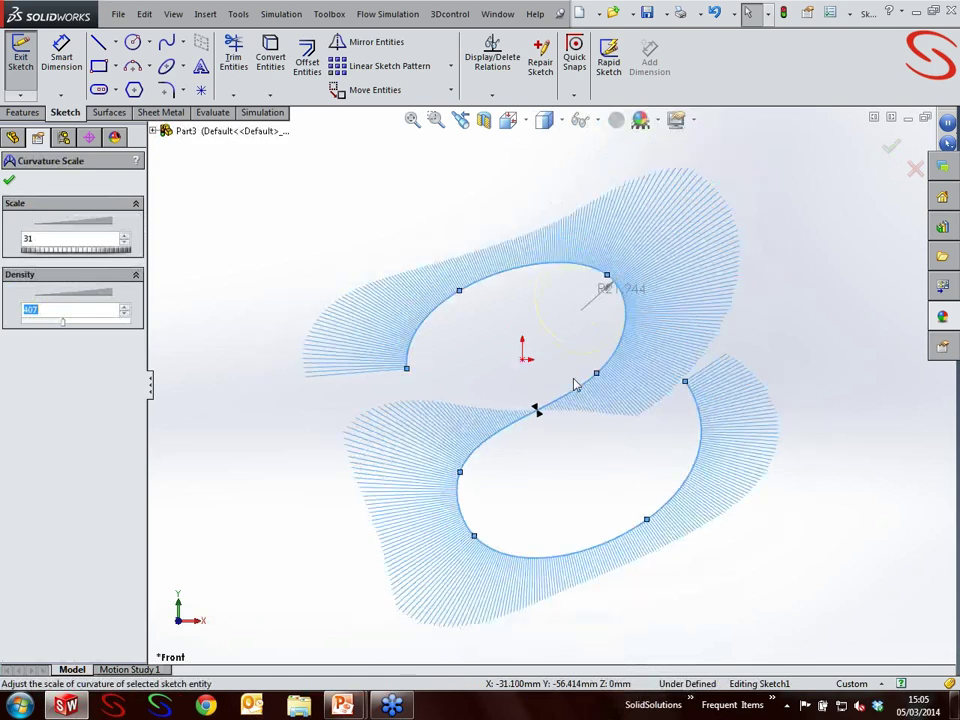
{"action": "scroll", "coordinate": [575, 384], "scroll_direction": "down", "scroll_amount": 1}
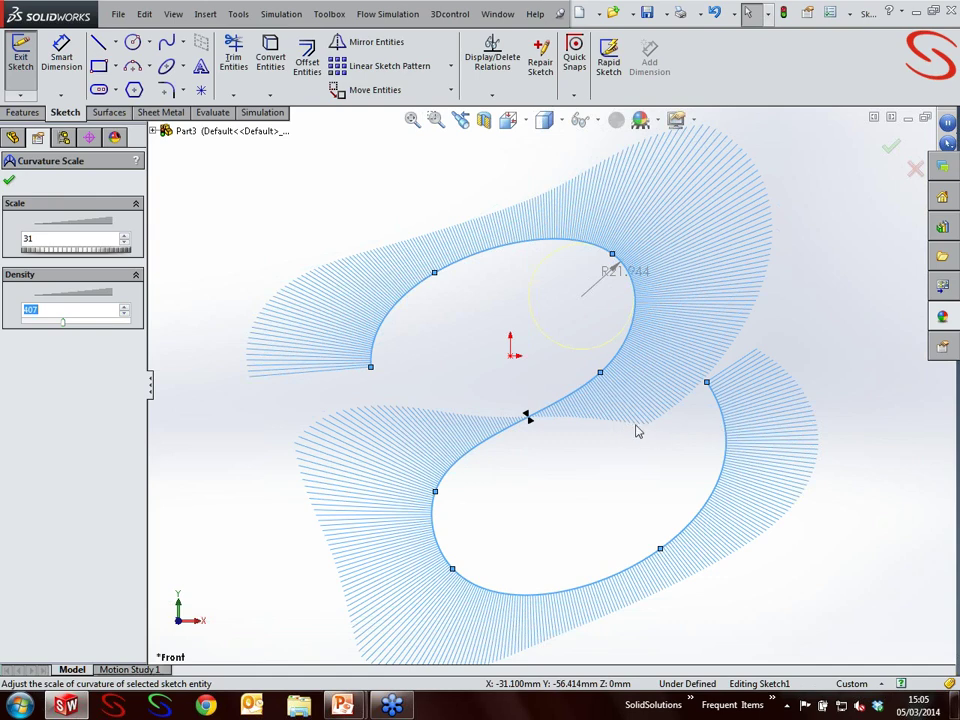
{"action": "scroll", "coordinate": [638, 431], "scroll_direction": "down", "scroll_amount": 2}
{"action": "scroll", "coordinate": [550, 383], "scroll_direction": "up", "scroll_amount": 2}
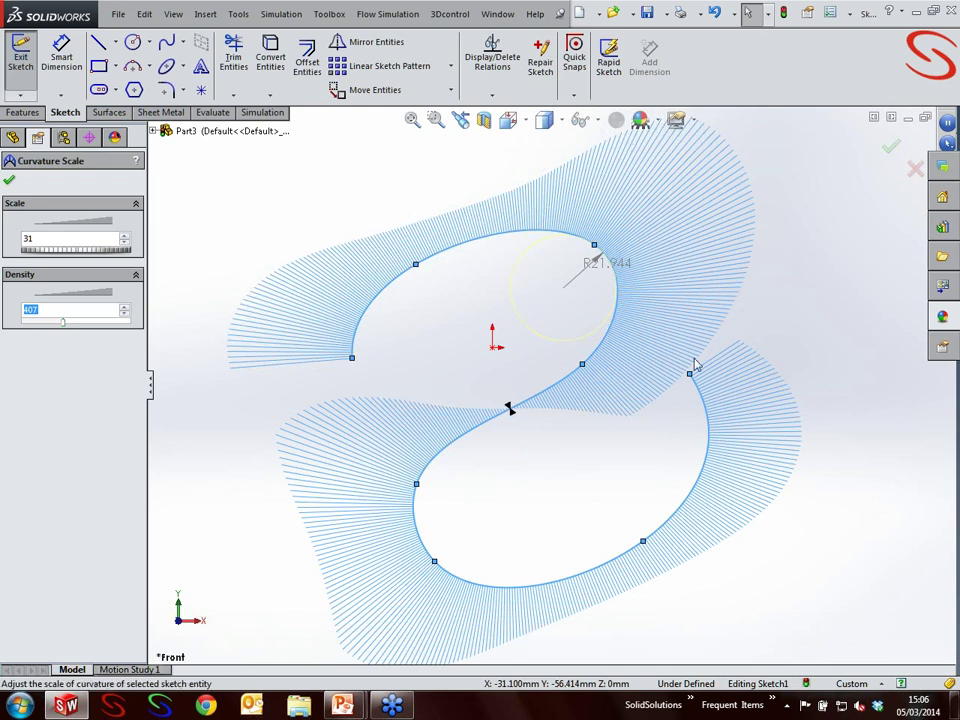
{"action": "left_click", "coordinate": [629, 428]}
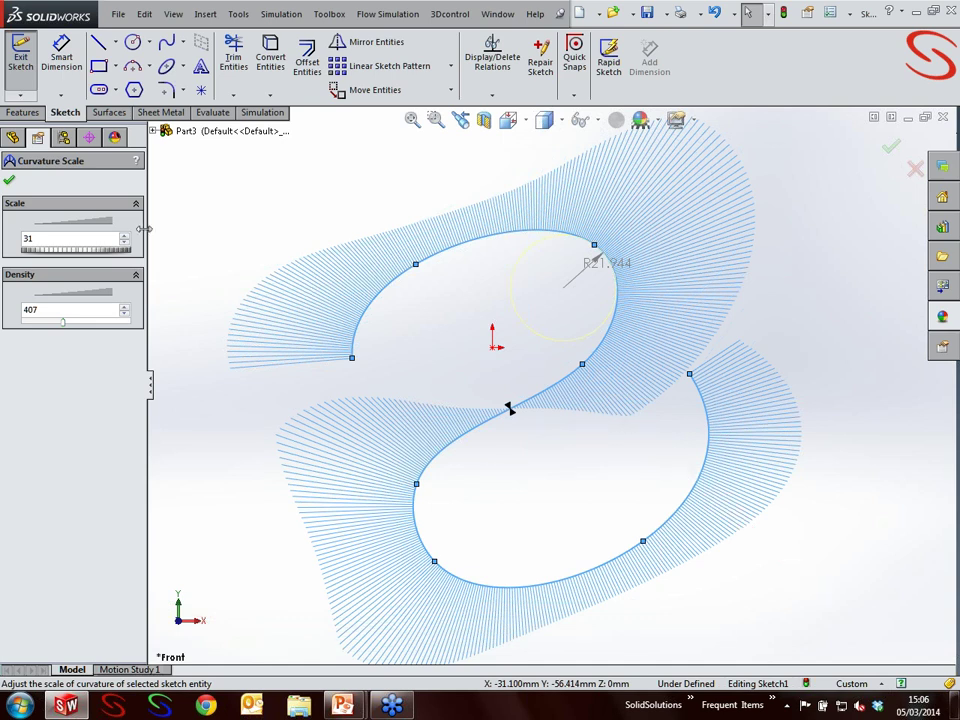
{"action": "left_click", "coordinate": [9, 181]}
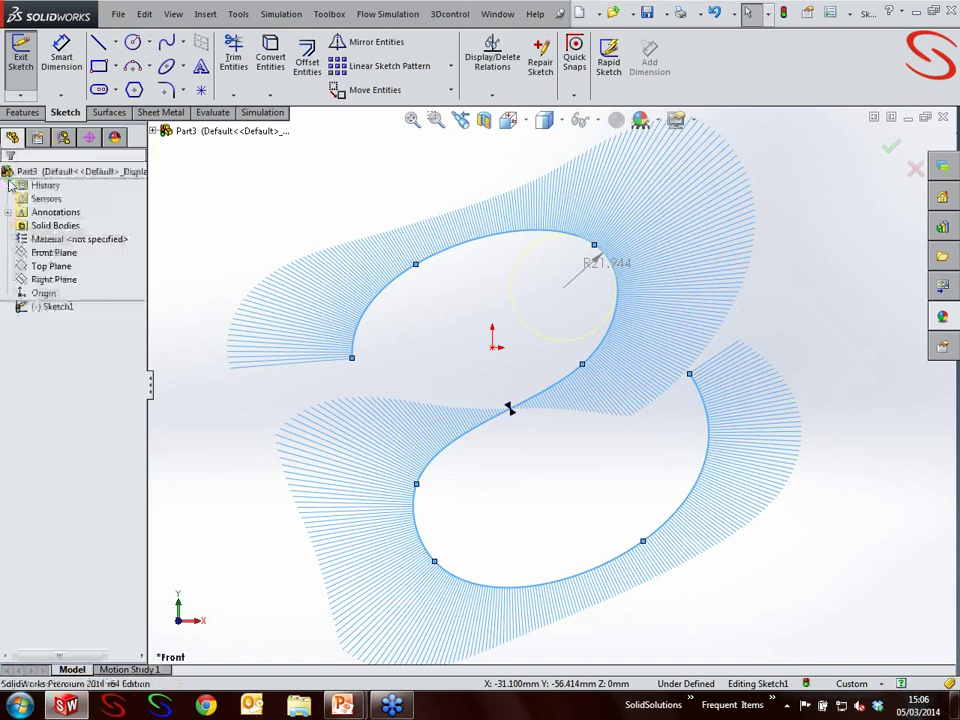
{"action": "left_click", "coordinate": [185, 43]}
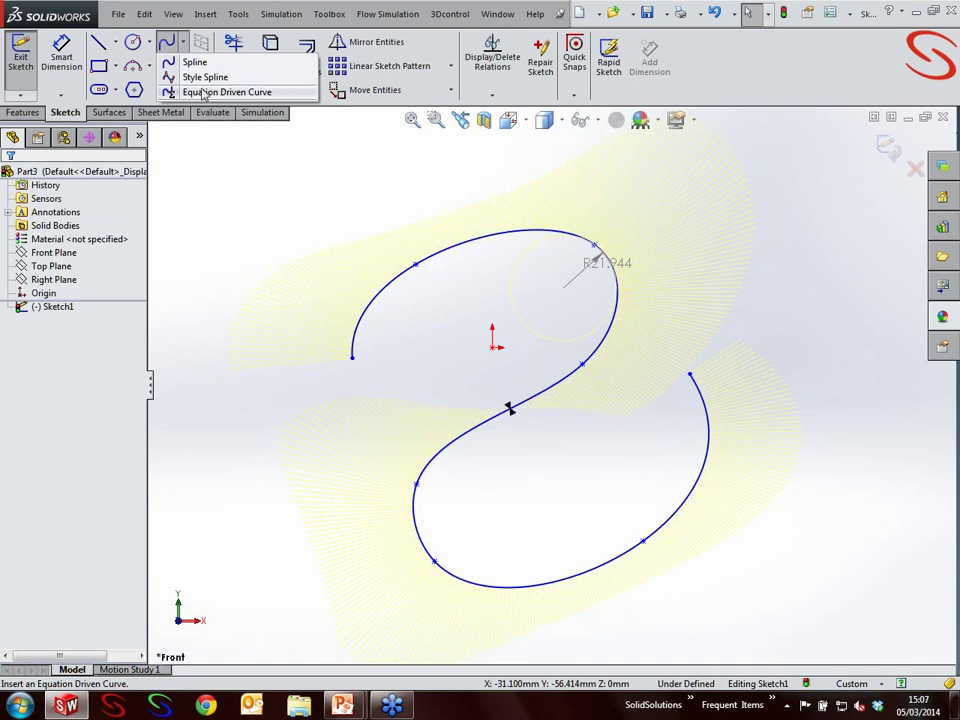
{"action": "left_click", "coordinate": [23, 112]}
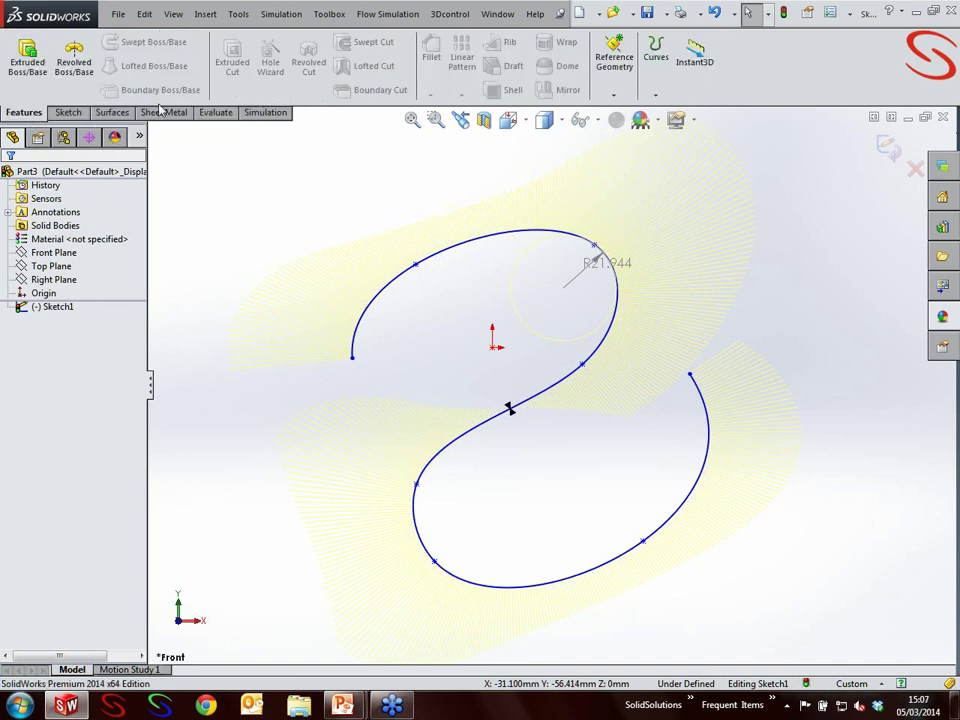
{"action": "left_click", "coordinate": [655, 94]}
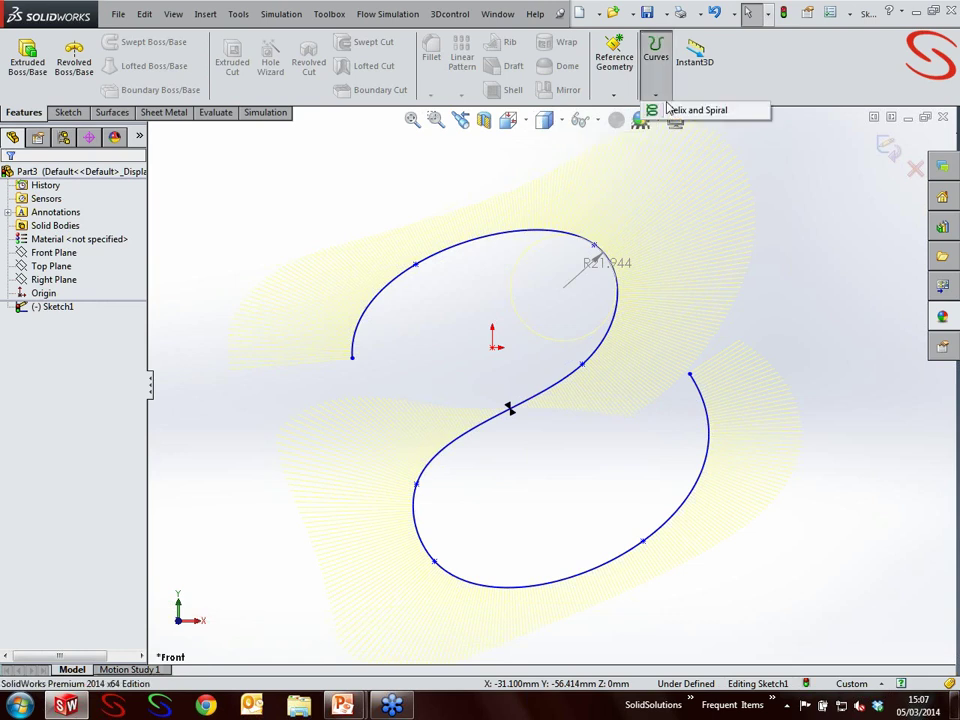
{"action": "left_click", "coordinate": [68, 112]}
{"action": "left_click", "coordinate": [181, 43]}
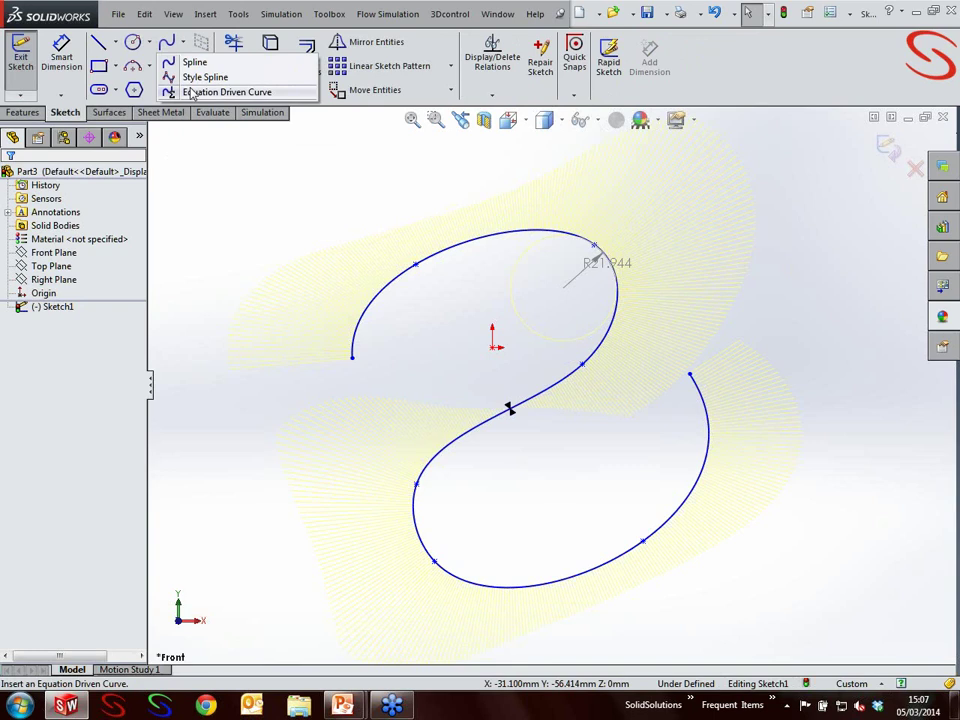
{"action": "left_click", "coordinate": [182, 66]}
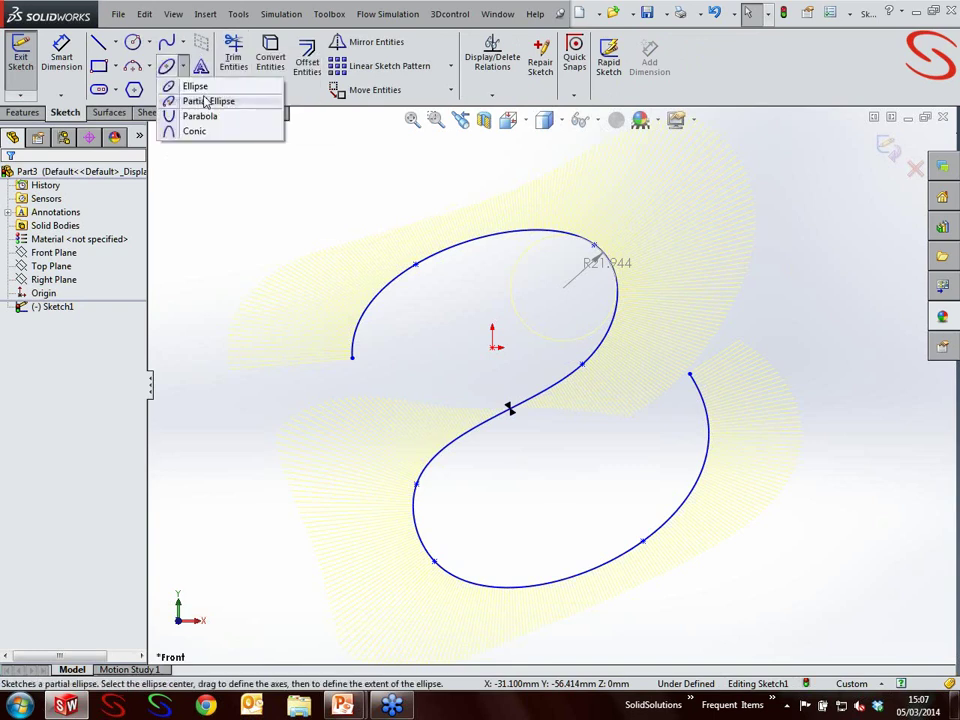
{"action": "left_click", "coordinate": [184, 43]}
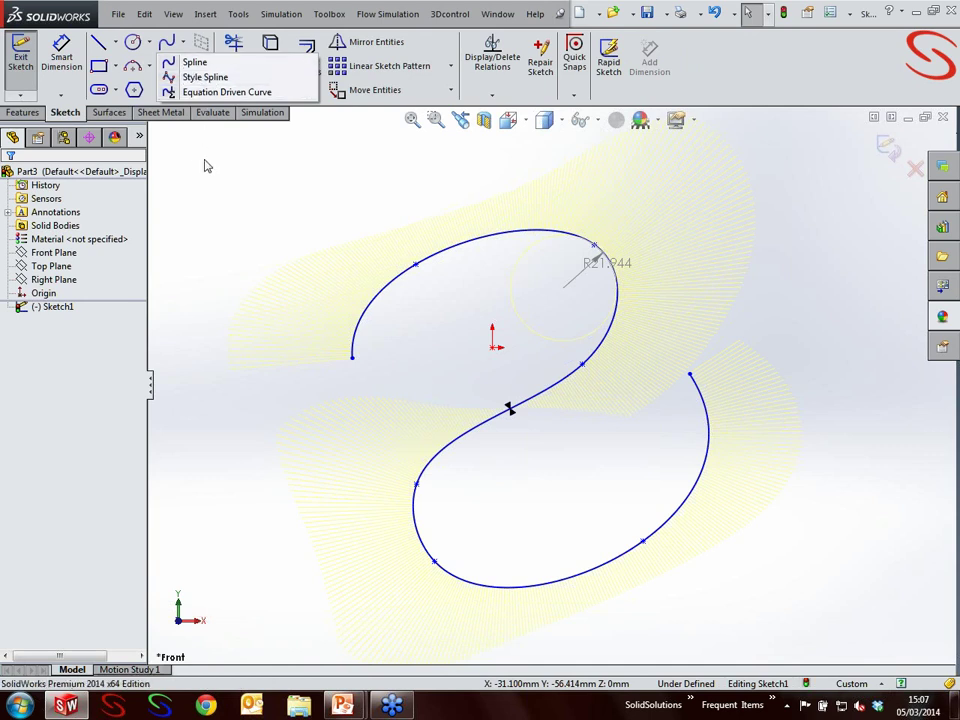
{"action": "left_click", "coordinate": [212, 15]}
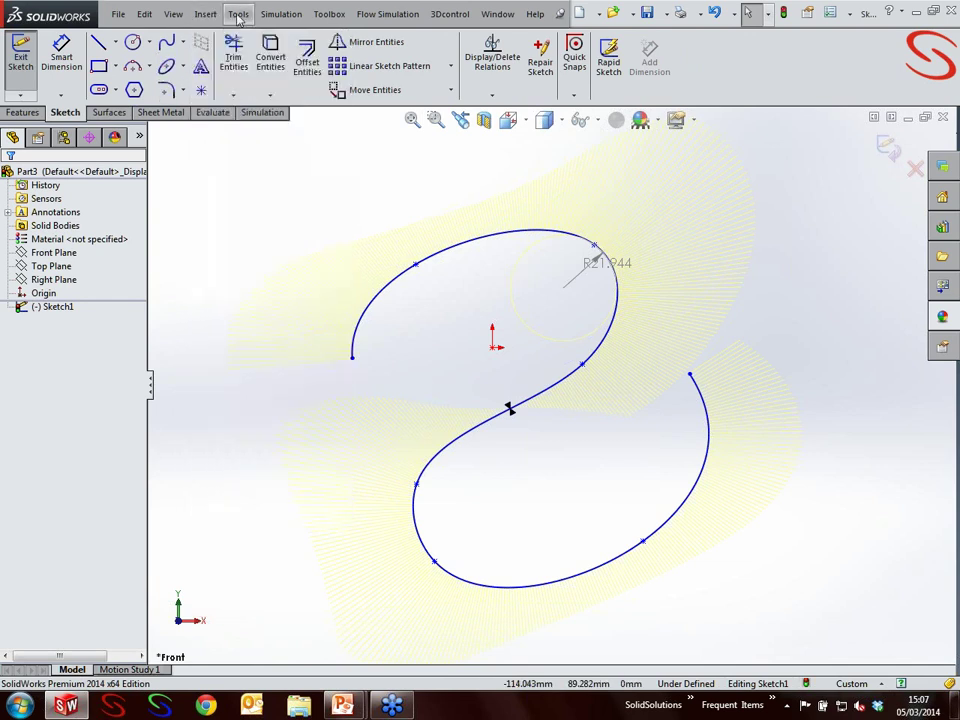
{"action": "left_click", "coordinate": [240, 15]}
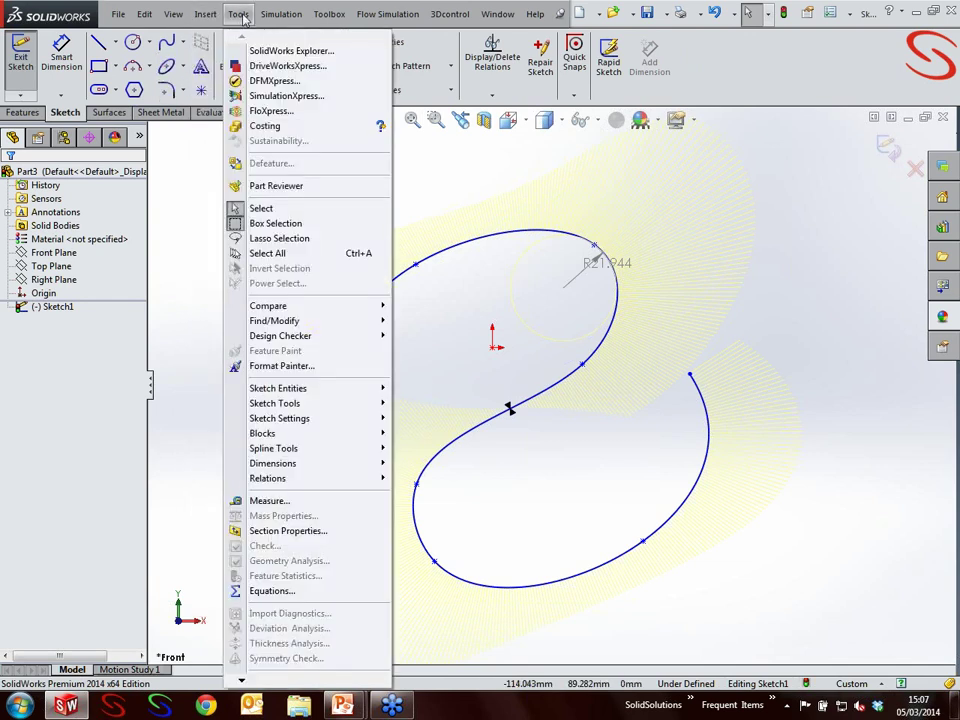
{"action": "mouse_move", "coordinate": [286, 452]}
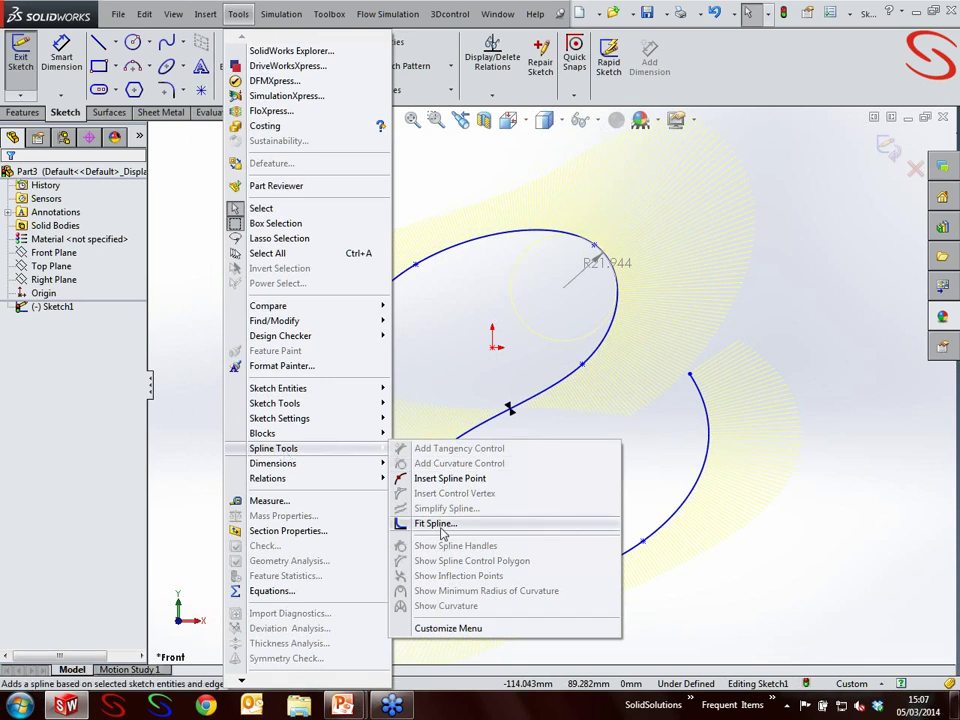
{"action": "left_click", "coordinate": [446, 203]}
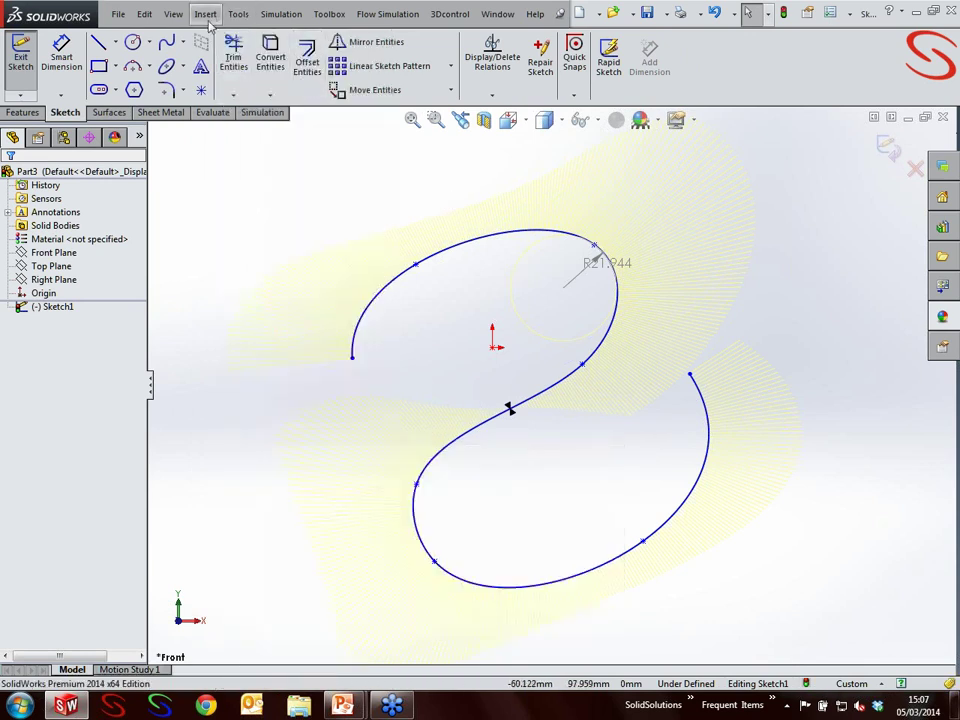
{"action": "left_click", "coordinate": [182, 42]}
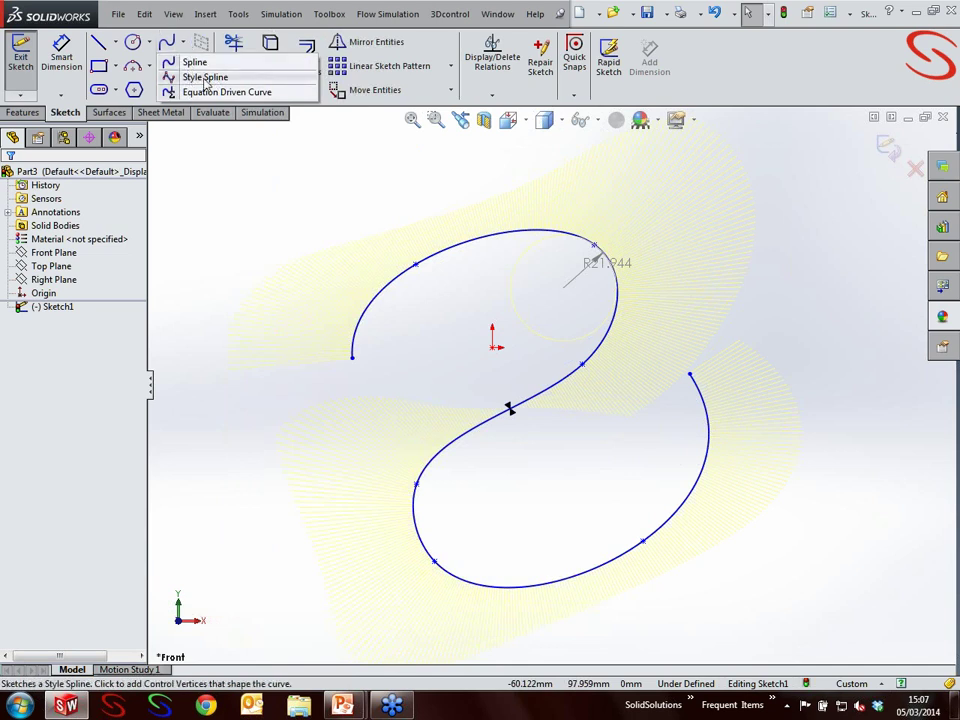
{"action": "scroll", "coordinate": [536, 381], "scroll_direction": "up", "scroll_amount": 1}
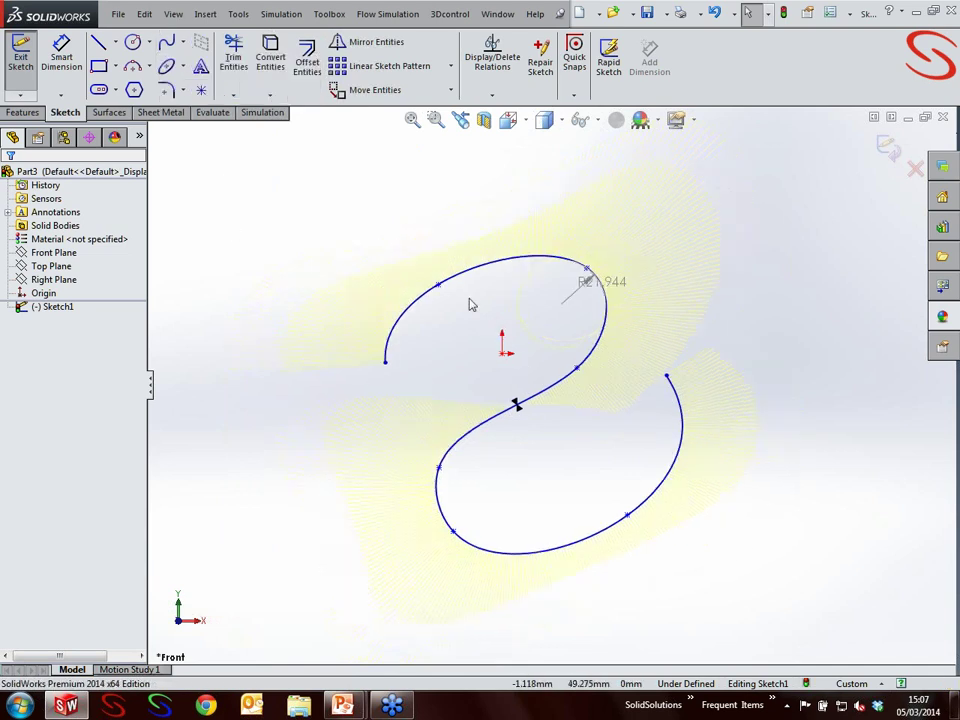
- Exit the spline sketch and close the part without saving it
{"action": "left_click", "coordinate": [886, 148]}
{"action": "left_click", "coordinate": [942, 117]}
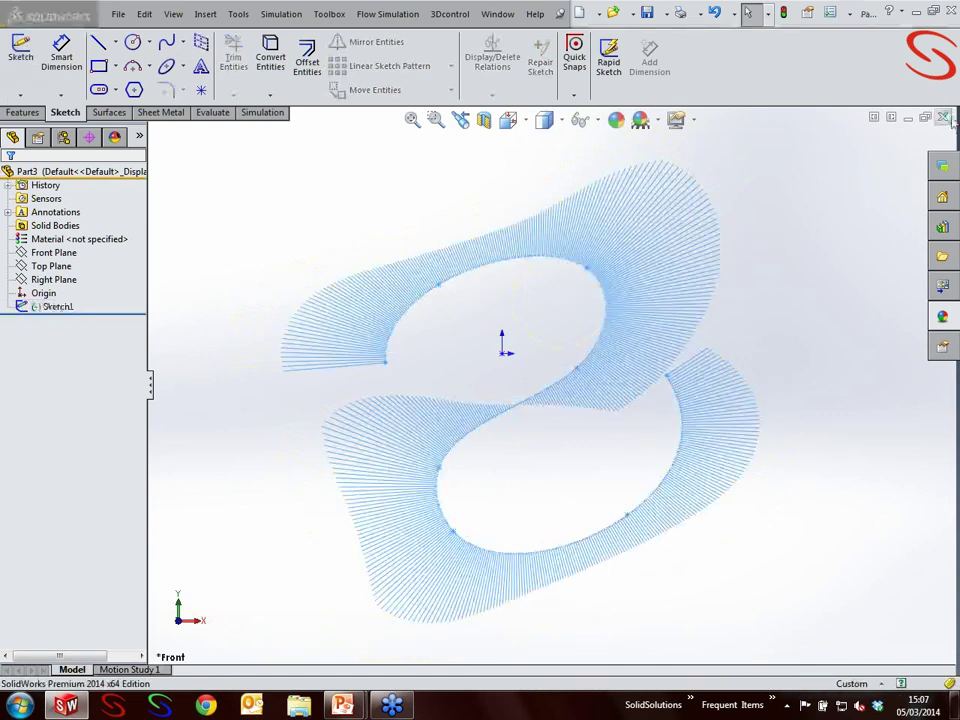
{"action": "left_click", "coordinate": [476, 390]}
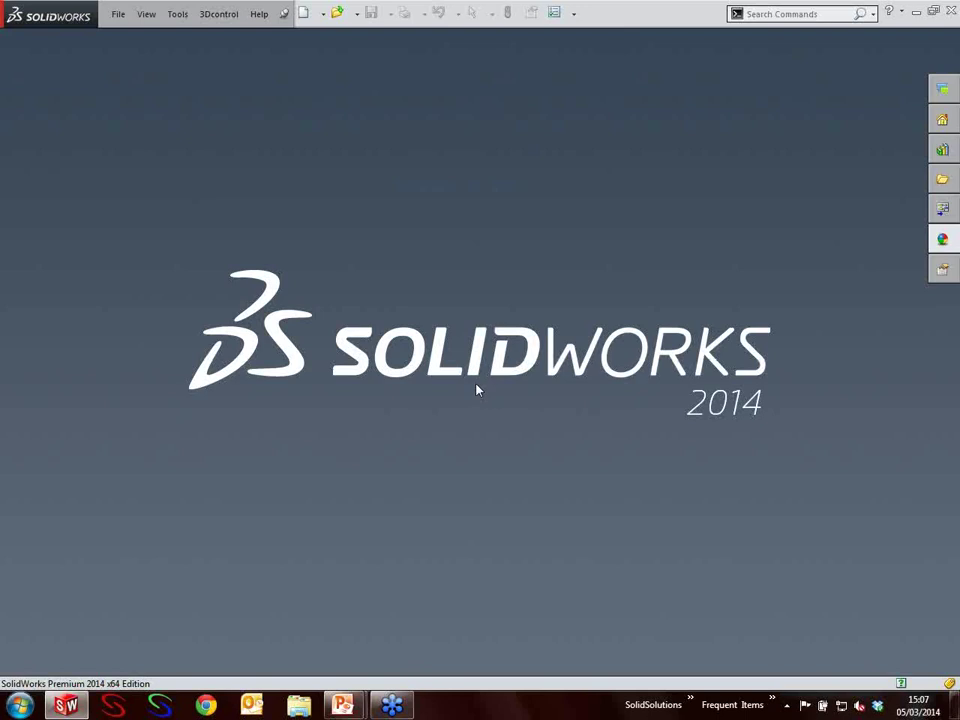
- Open the recently used ski part to examine its curved profile from the front, and close it again
{"action": "key", "text": "r"}
{"action": "left_click", "coordinate": [328, 268]}
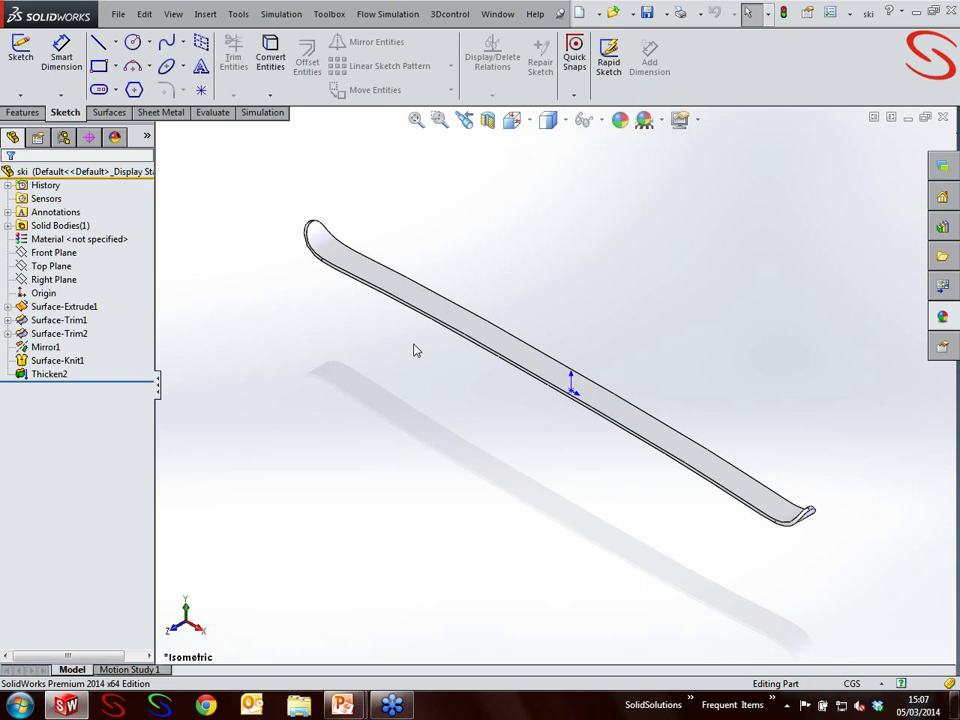
{"action": "key", "text": "space"}
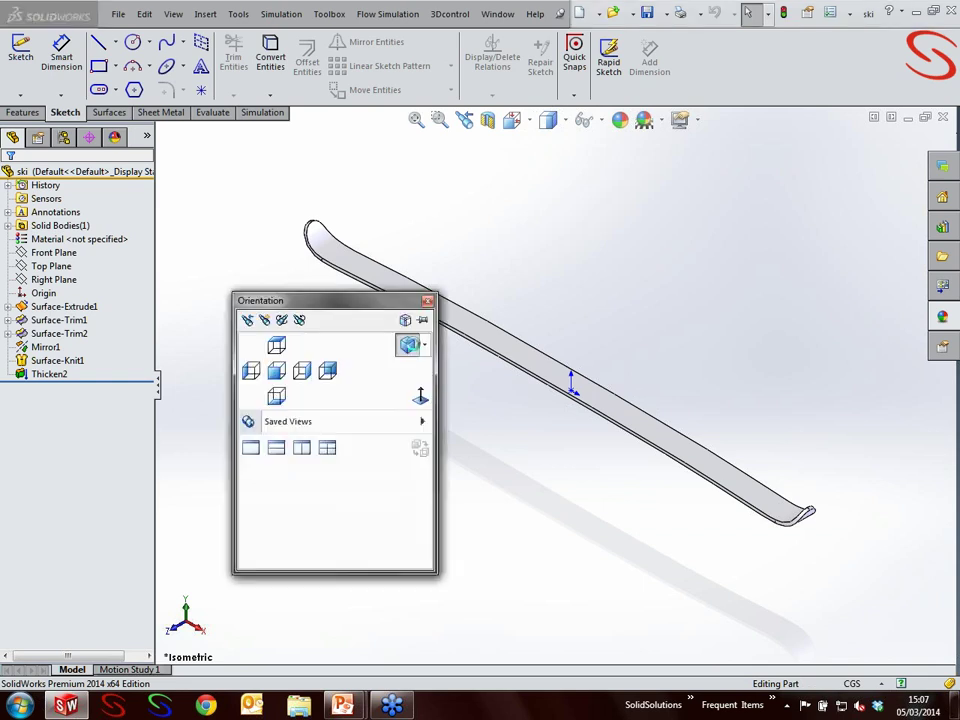
{"action": "left_click", "coordinate": [271, 378]}
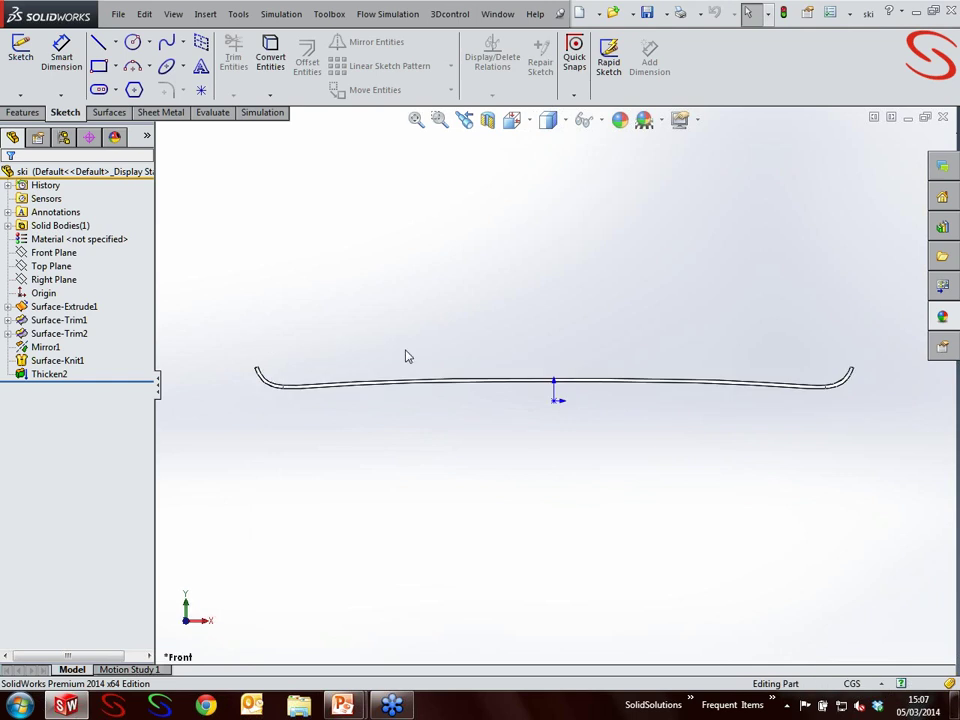
{"action": "scroll", "coordinate": [542, 374], "scroll_direction": "down", "scroll_amount": 2}
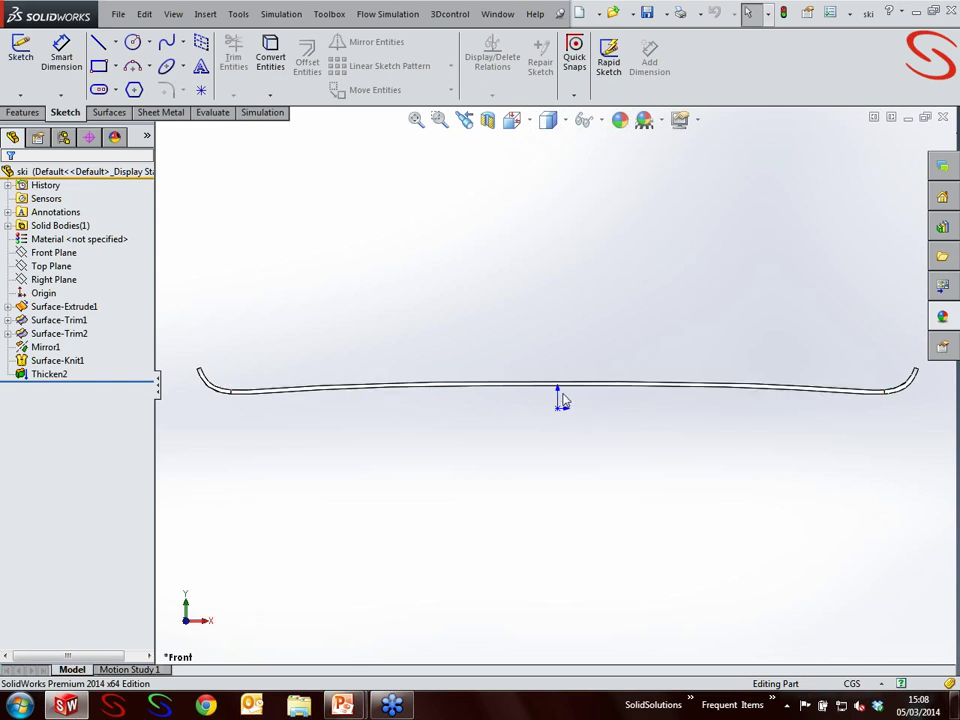
{"action": "scroll", "coordinate": [562, 400], "scroll_direction": "up", "scroll_amount": 1}
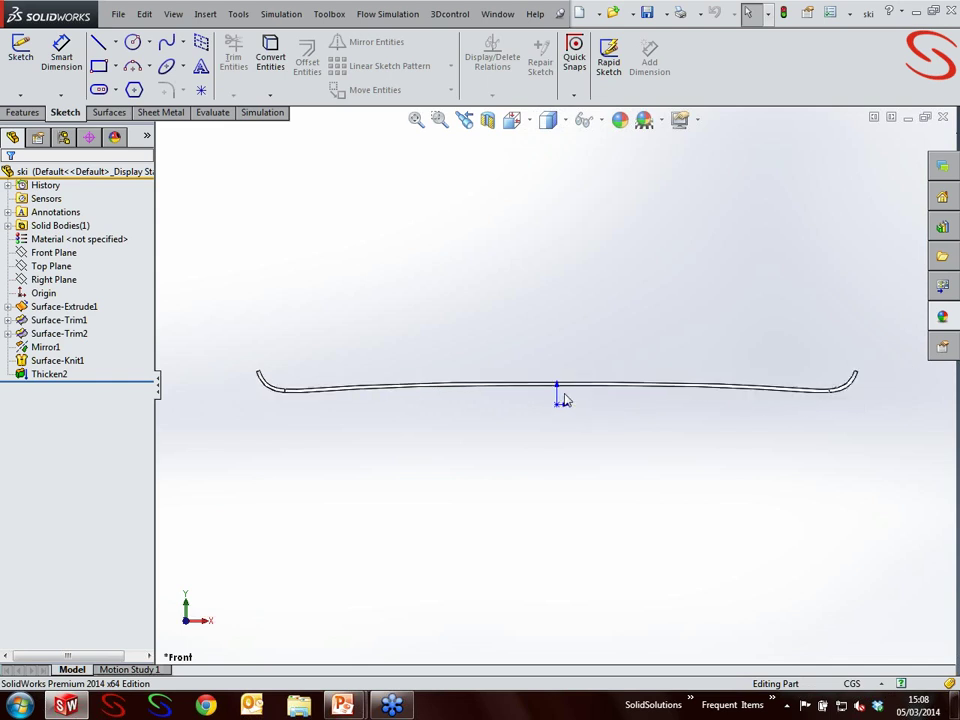
{"action": "left_click", "coordinate": [942, 118]}
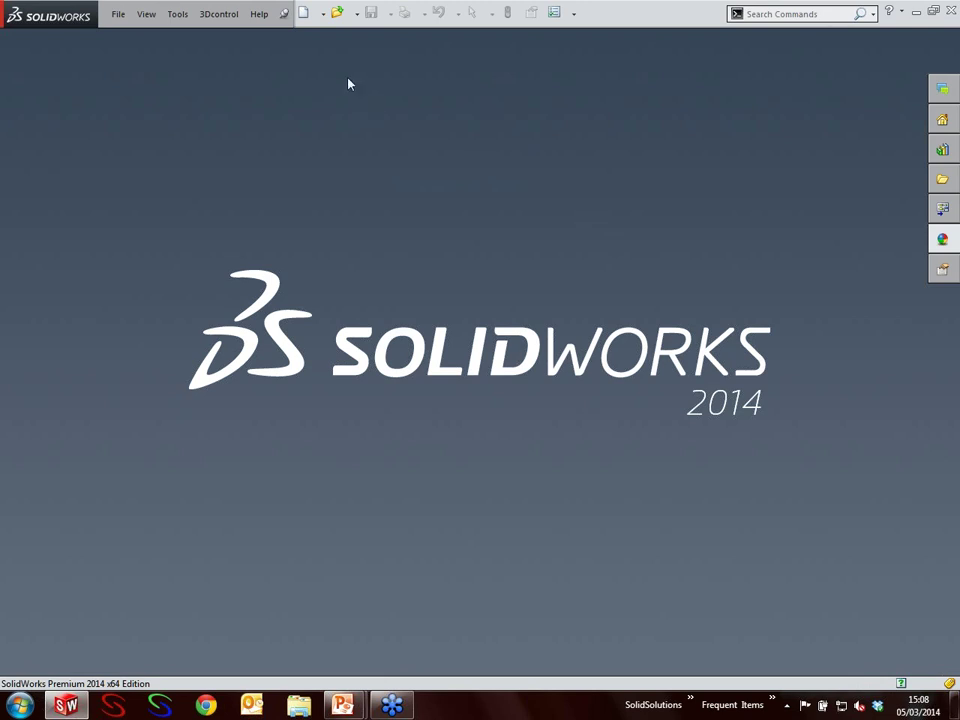
- Create a new part from the Part_MM training template and start a sketch on the Front Plane
{"action": "left_click", "coordinate": [306, 16]}
{"action": "left_click", "coordinate": [321, 250]}
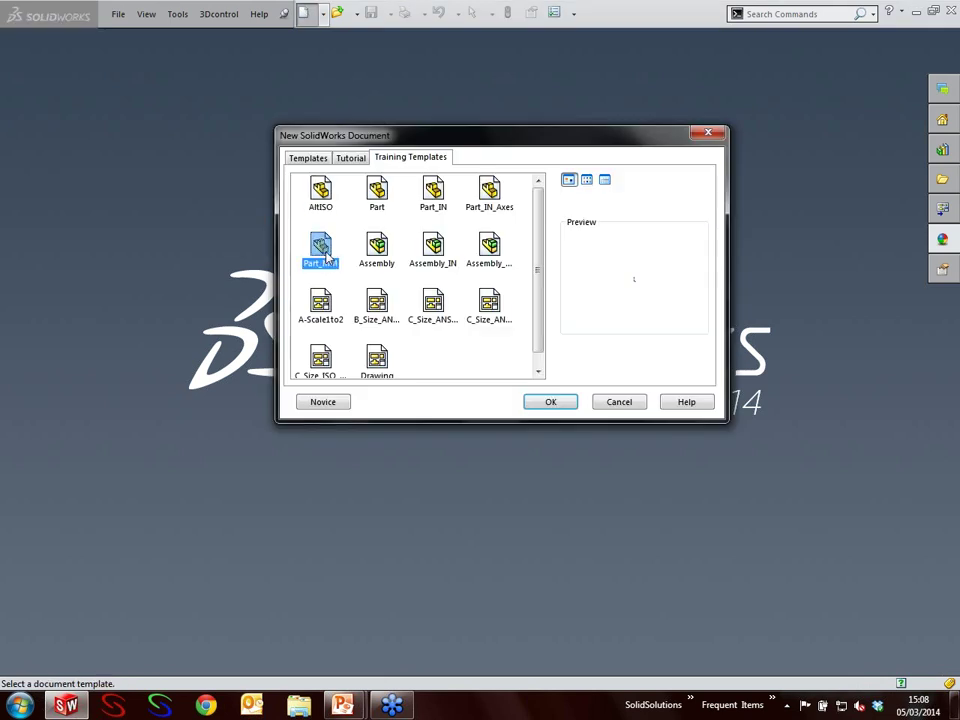
{"action": "left_click", "coordinate": [551, 402]}
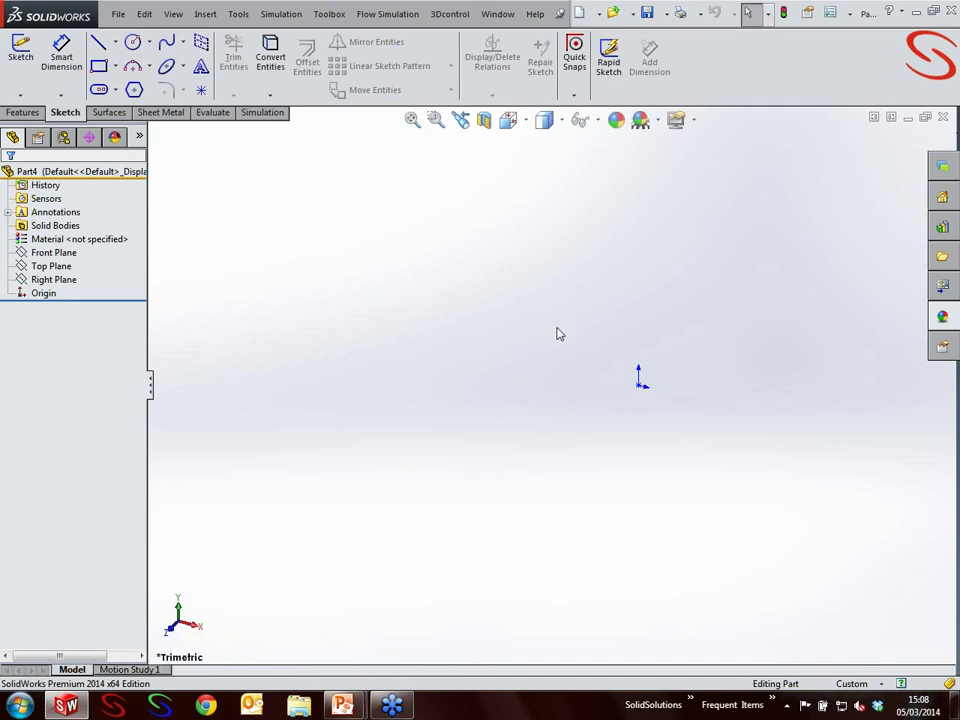
{"action": "left_click", "coordinate": [60, 253]}
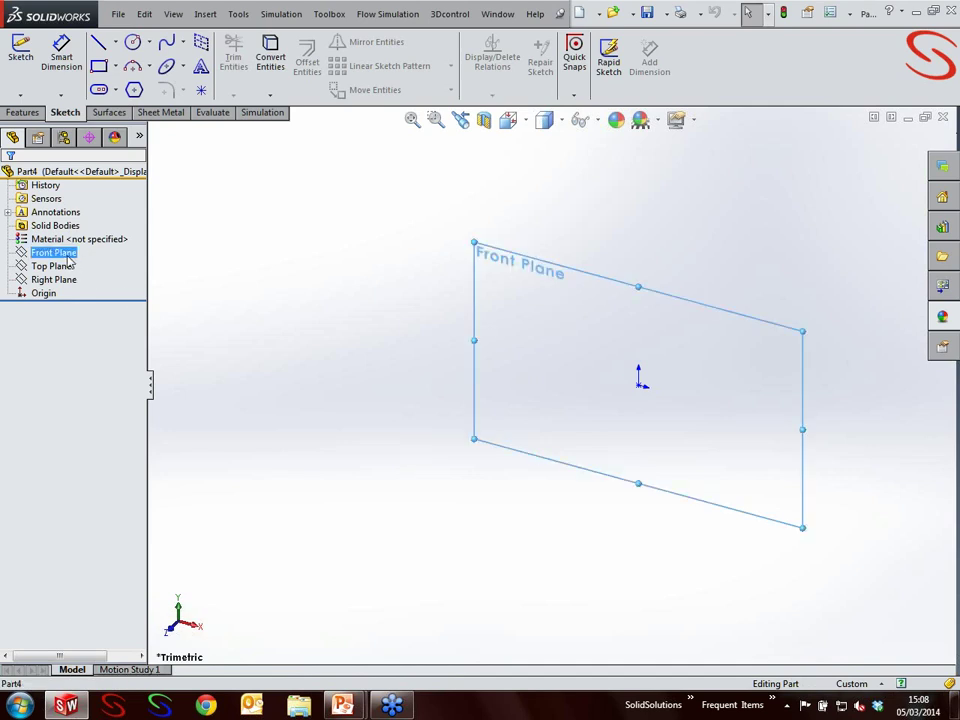
{"action": "left_click", "coordinate": [76, 236]}
{"action": "scroll", "coordinate": [630, 343], "scroll_direction": "down", "scroll_amount": 1}
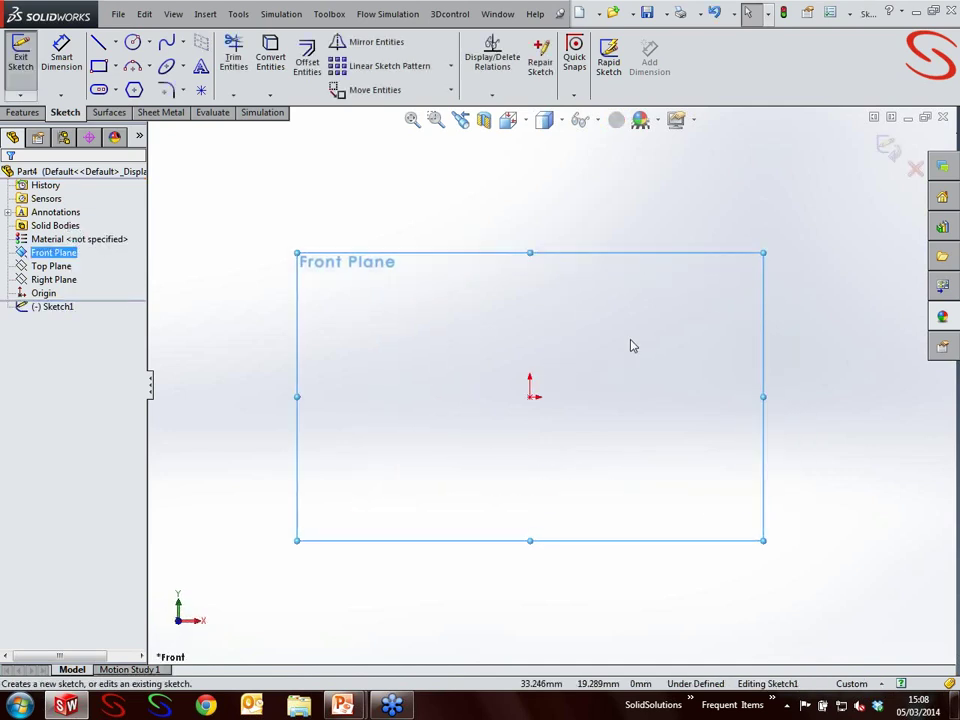
{"action": "scroll", "coordinate": [630, 343], "scroll_direction": "down", "scroll_amount": 1}
- Sketch a seven-point open spline like a ski profile, about 167 mm wide, with upturned ends and its middle point just above the origin
{"action": "left_click", "coordinate": [166, 43]}
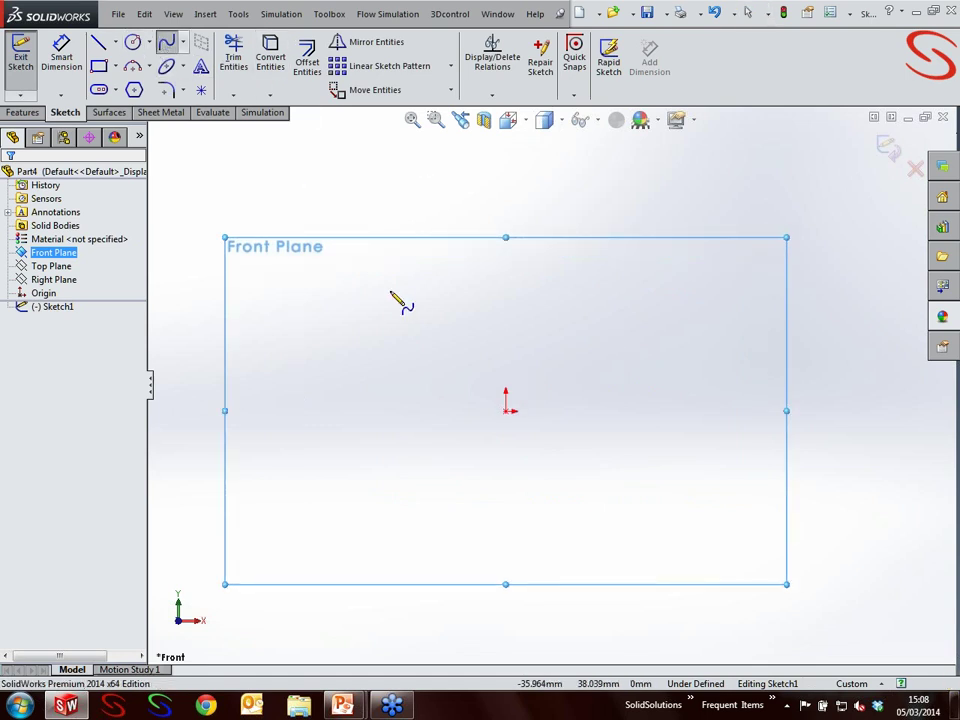
{"action": "left_click", "coordinate": [225, 410]}
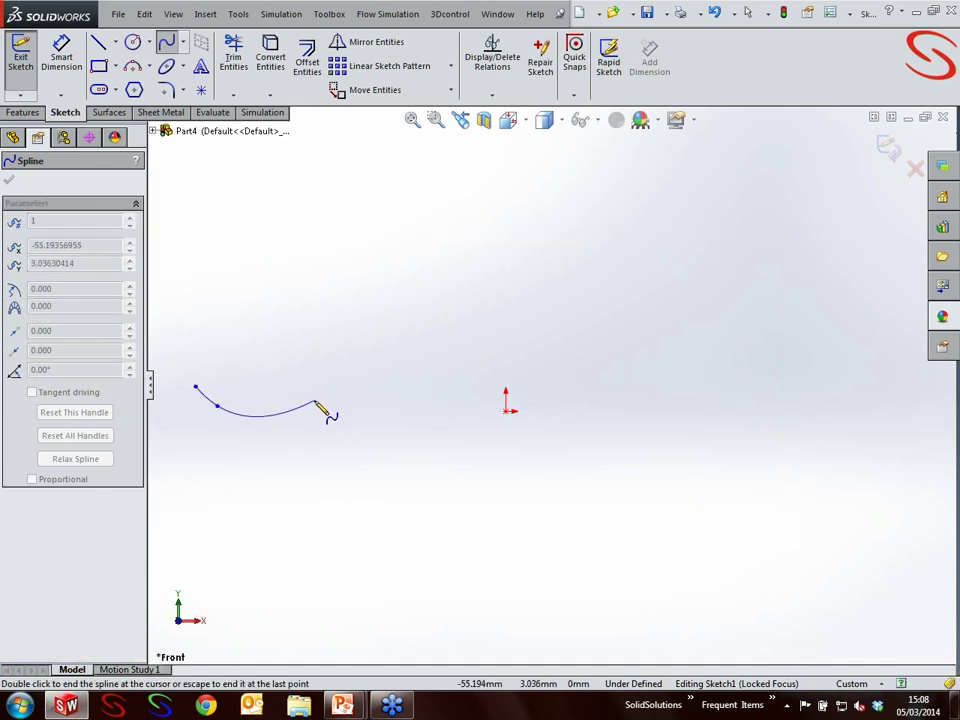
{"action": "left_click", "coordinate": [314, 401]}
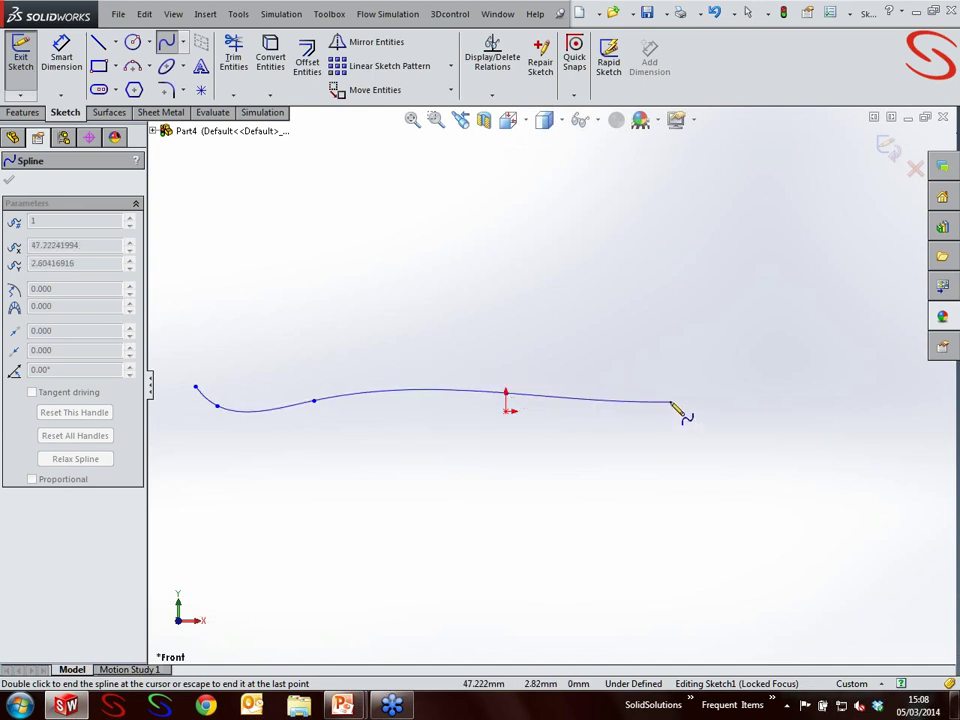
{"action": "left_click", "coordinate": [673, 399]}
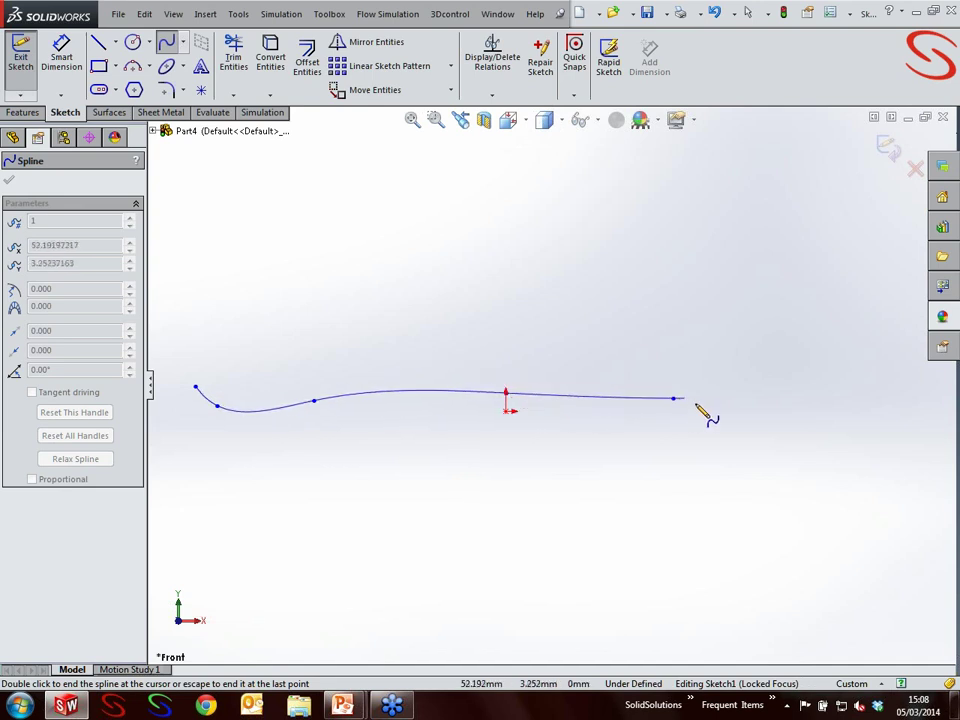
{"action": "left_click", "coordinate": [745, 411]}
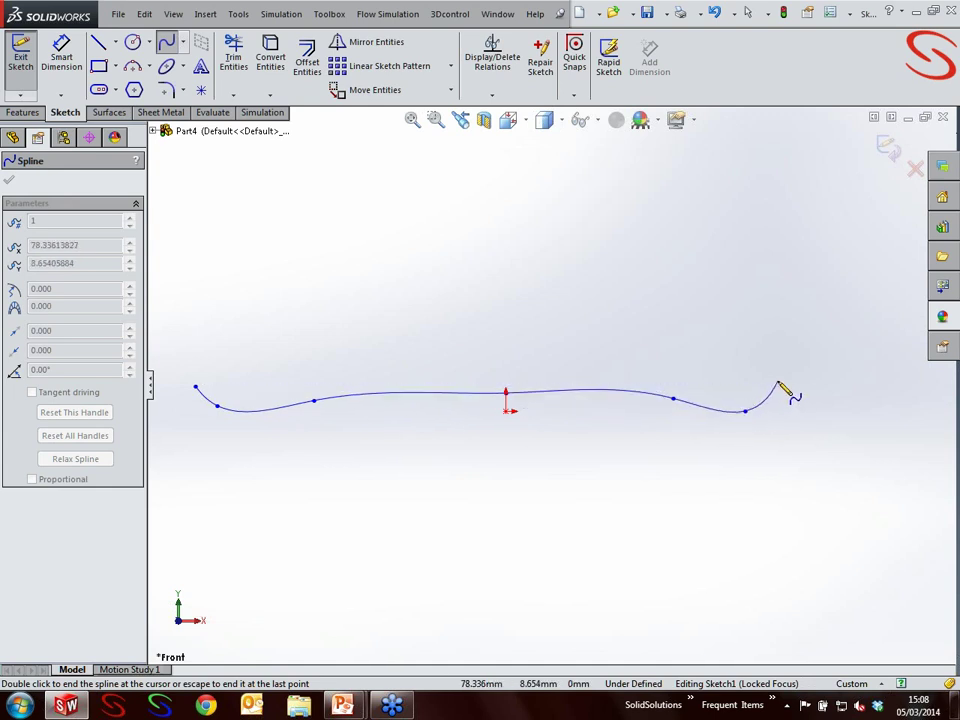
{"action": "left_click", "coordinate": [775, 387]}
{"action": "key", "text": "Escape"}
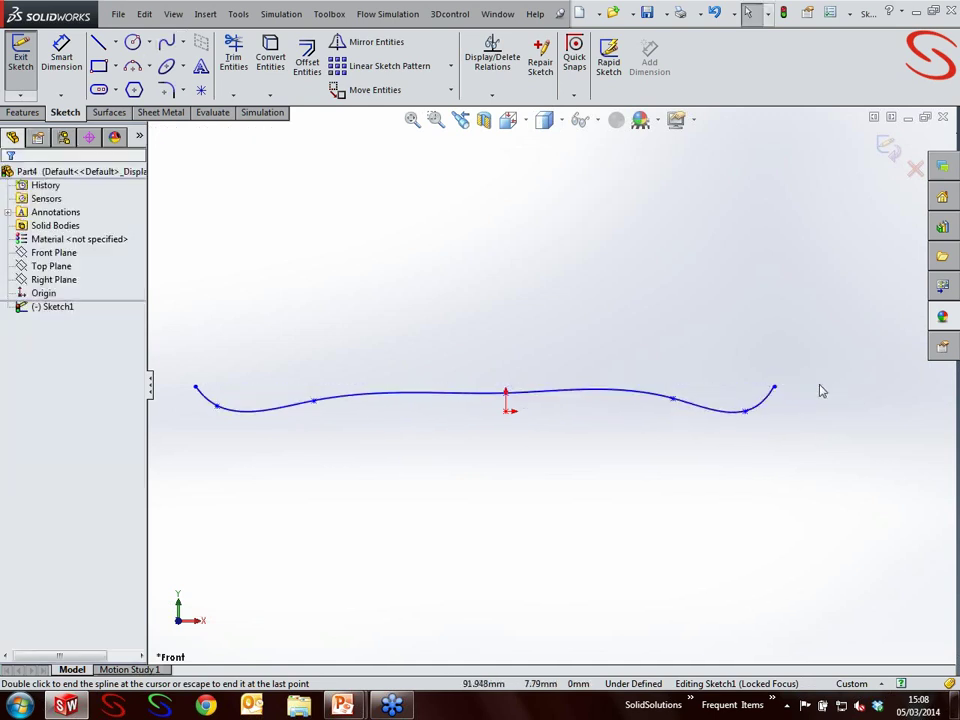
- Add a horizontal relation between the two endpoints of the spline
{"action": "left_click", "coordinate": [775, 387]}
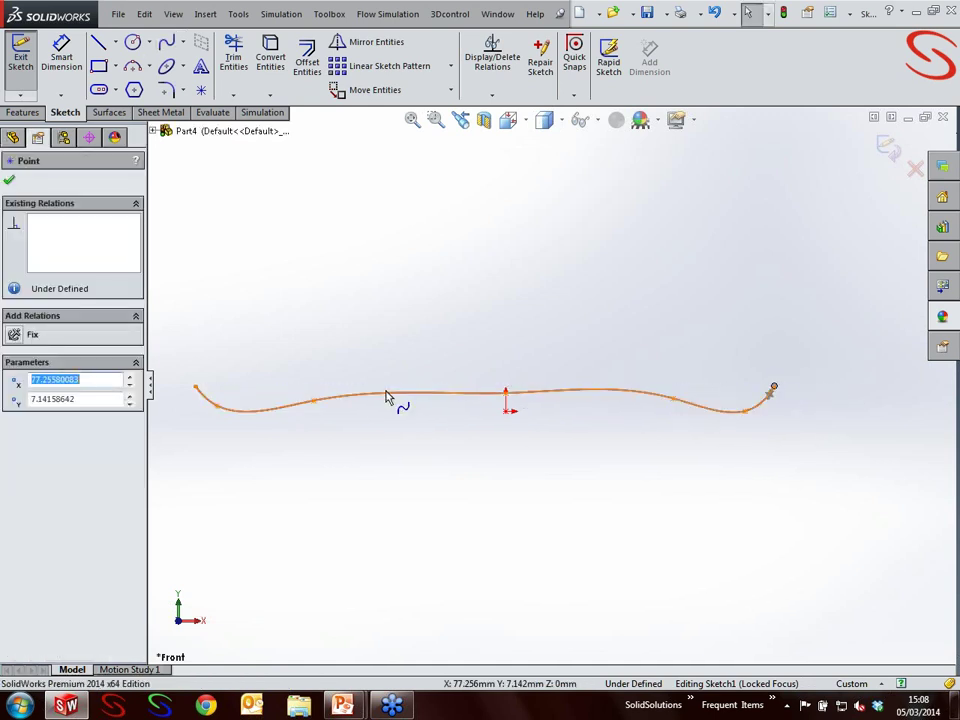
{"action": "left_click", "coordinate": [197, 388], "text": "ctrl"}
{"action": "left_click", "coordinate": [46, 421]}
{"action": "left_click", "coordinate": [240, 428]}
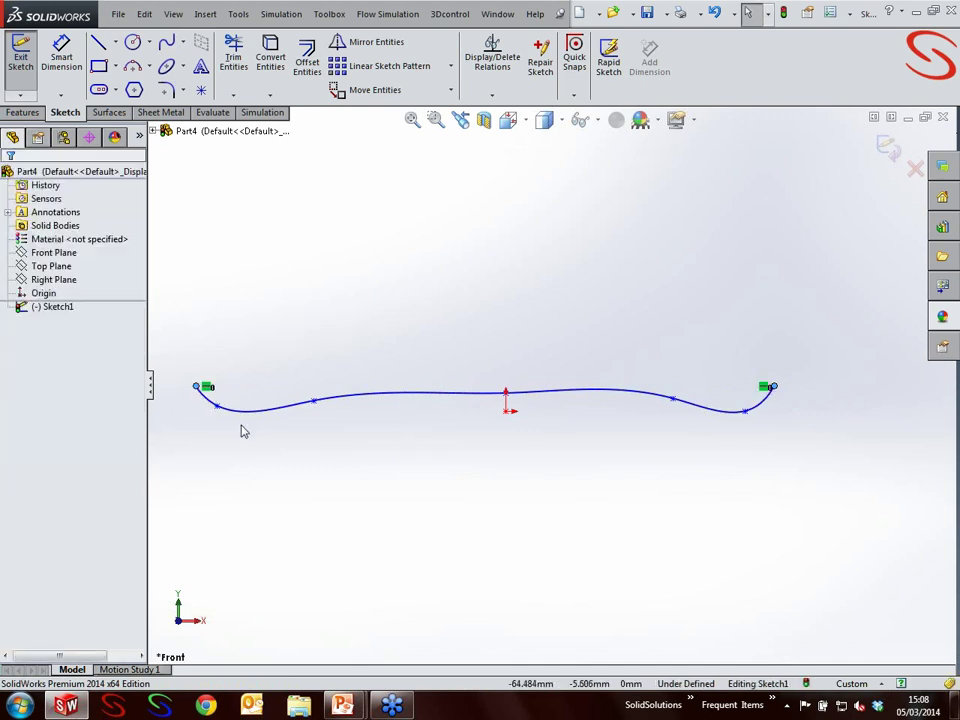
- Add a horizontal relation between the spline points next to the two endpoints
{"action": "left_click", "coordinate": [217, 406]}
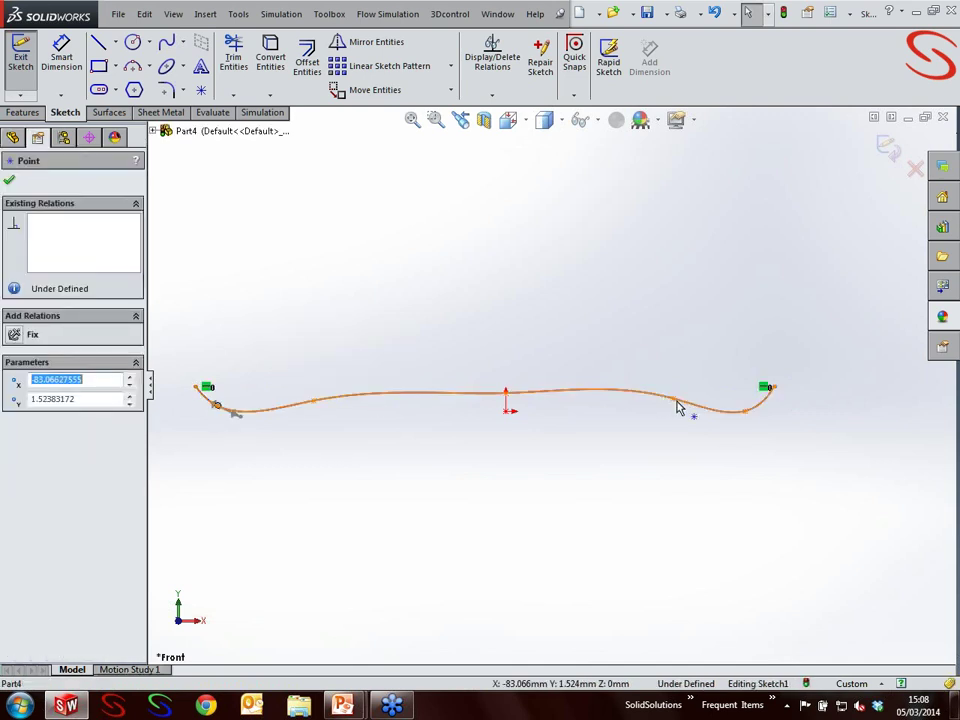
{"action": "left_click", "coordinate": [745, 411], "text": "ctrl"}
{"action": "left_click", "coordinate": [30, 421]}
{"action": "left_click", "coordinate": [386, 469]}
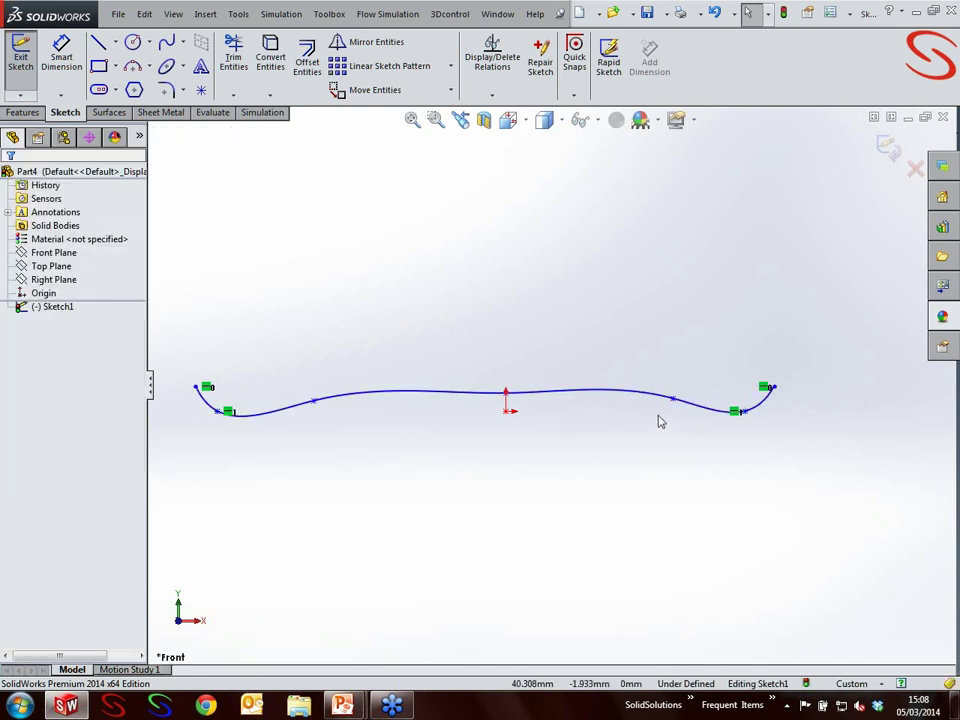
- Adjust the inner tangent handle at the fifth spline point to about -14.8° with a weighting of about 38.5
{"action": "left_click", "coordinate": [647, 400]}
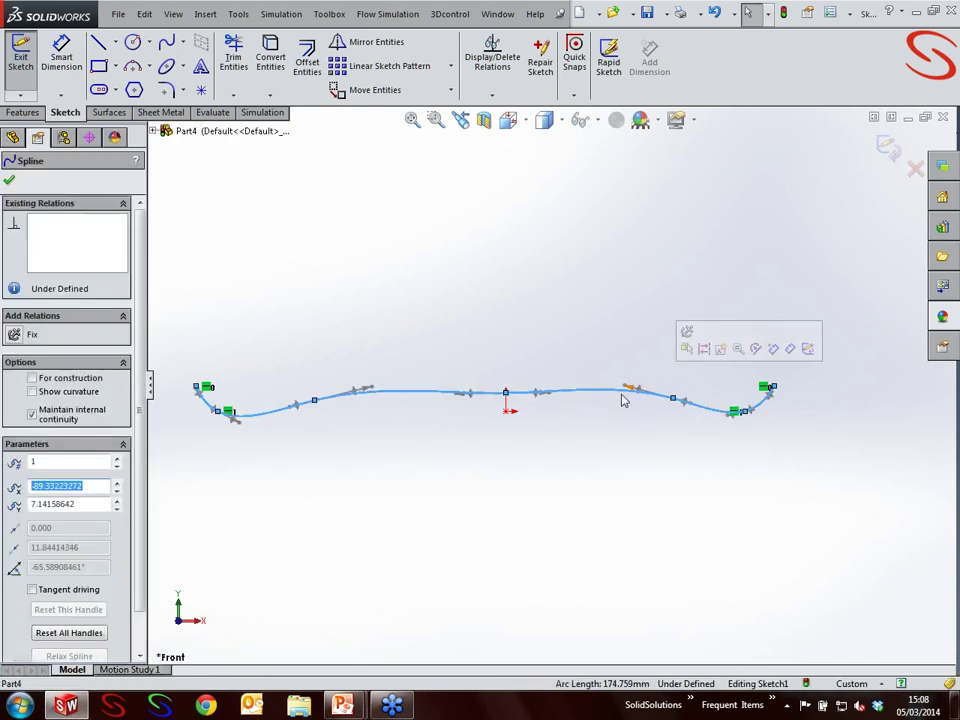
{"action": "mouse_move", "coordinate": [614, 407]}
{"action": "left_mouse_down"}
{"action": "mouse_move", "coordinate": [630, 399]}
{"action": "mouse_move", "coordinate": [540, 407]}
{"action": "mouse_move", "coordinate": [628, 377]}
{"action": "mouse_move", "coordinate": [618, 383]}
{"action": "left_mouse_up"}
{"action": "left_click", "coordinate": [620, 386]}
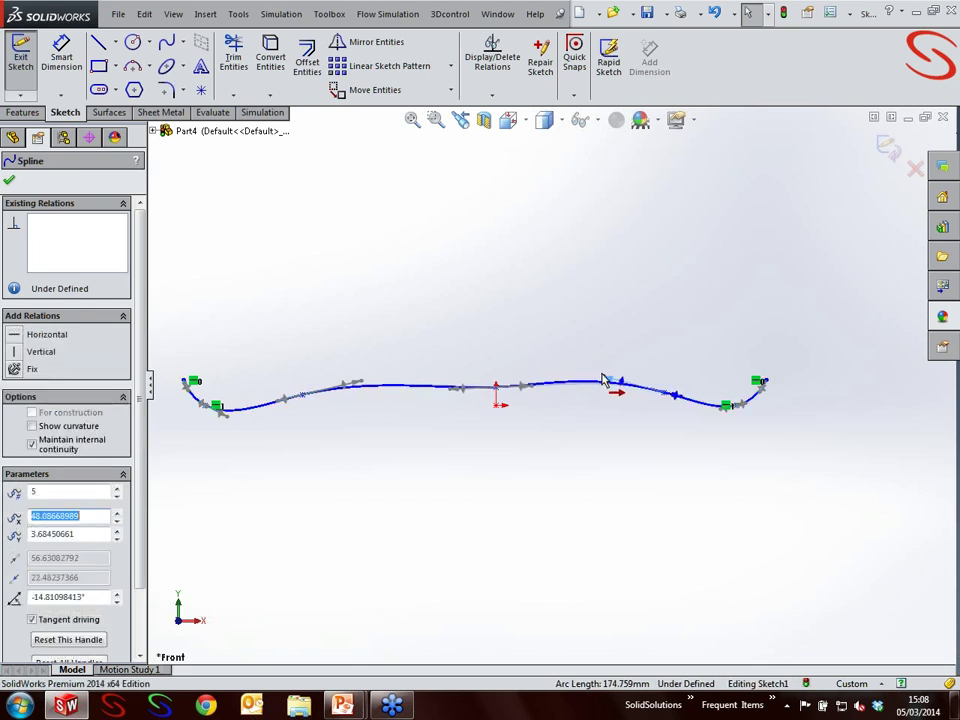
{"action": "left_click_drag", "start_coordinate": [606, 366], "coordinate": [636, 374]}
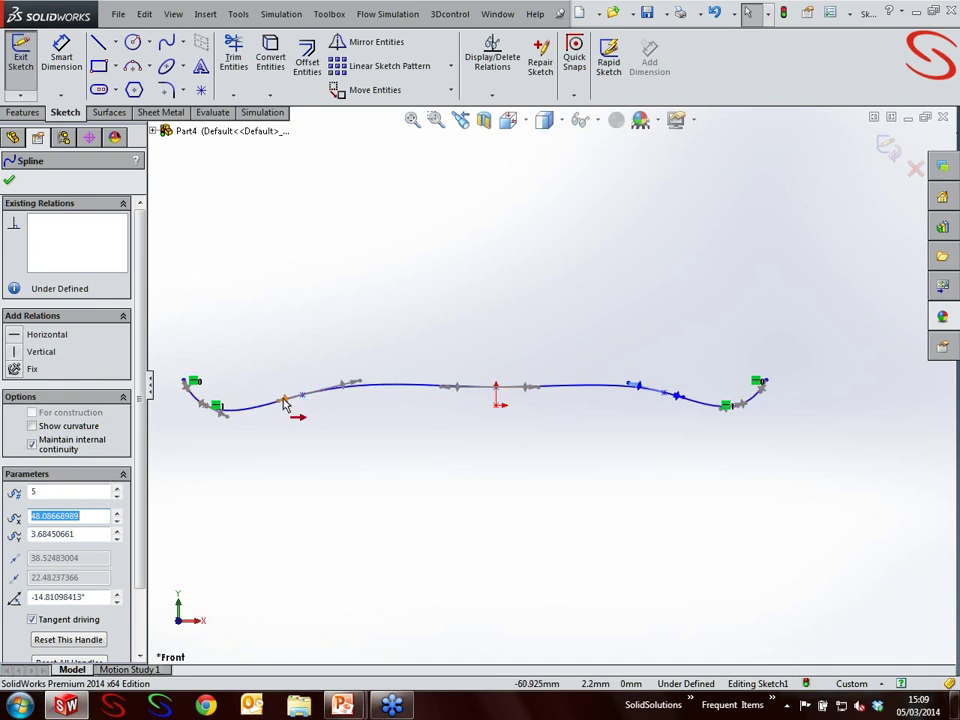
- Adjust the tangent handle at the third spline point to about 12.2°, with weightings of about 30.4 and 60
{"action": "mouse_move", "coordinate": [300, 401]}
{"action": "left_mouse_down"}
{"action": "mouse_move", "coordinate": [300, 392]}
{"action": "mouse_move", "coordinate": [288, 405]}
{"action": "mouse_move", "coordinate": [300, 401]}
{"action": "left_mouse_up"}
{"action": "scroll", "coordinate": [288, 404], "scroll_direction": "down", "scroll_amount": 4}
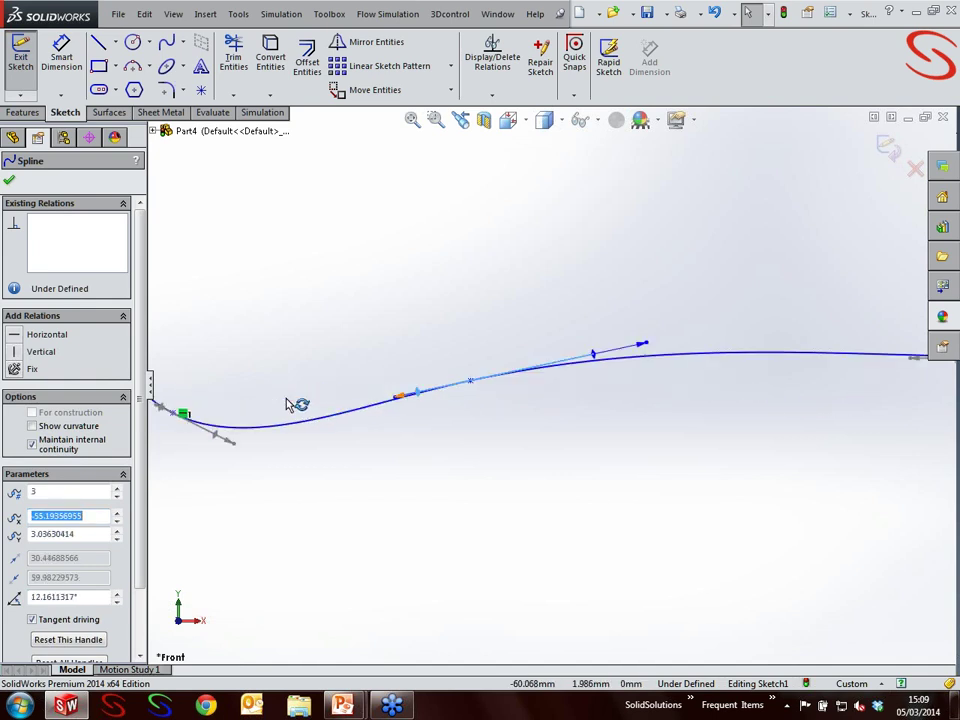
{"action": "scroll", "coordinate": [797, 403], "scroll_direction": "up", "scroll_amount": 5}
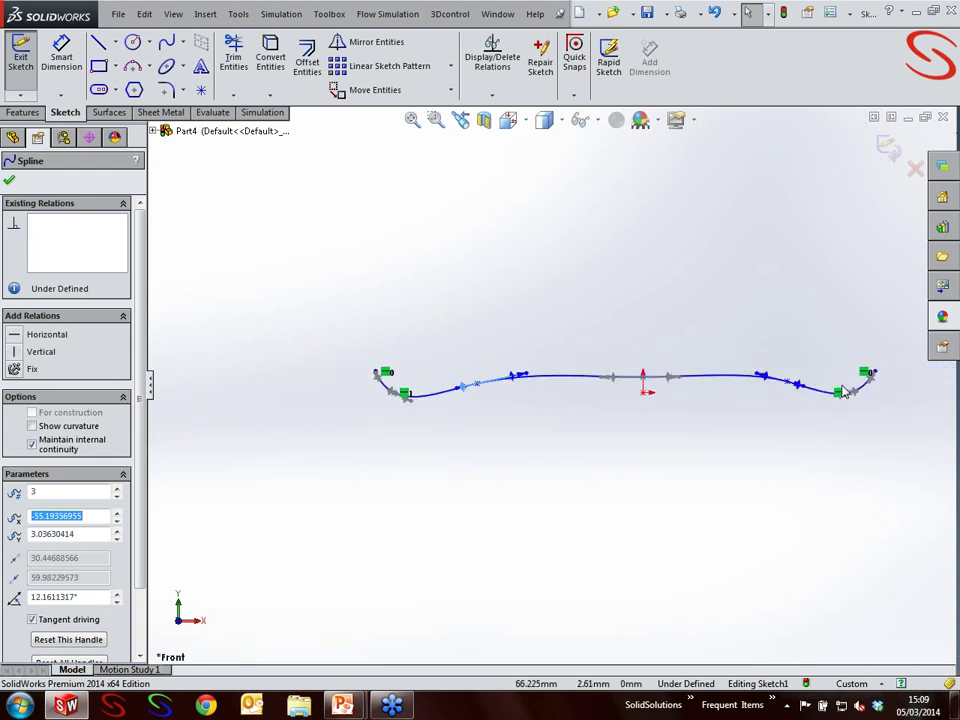
{"action": "scroll", "coordinate": [843, 392], "scroll_direction": "down", "scroll_amount": 2}
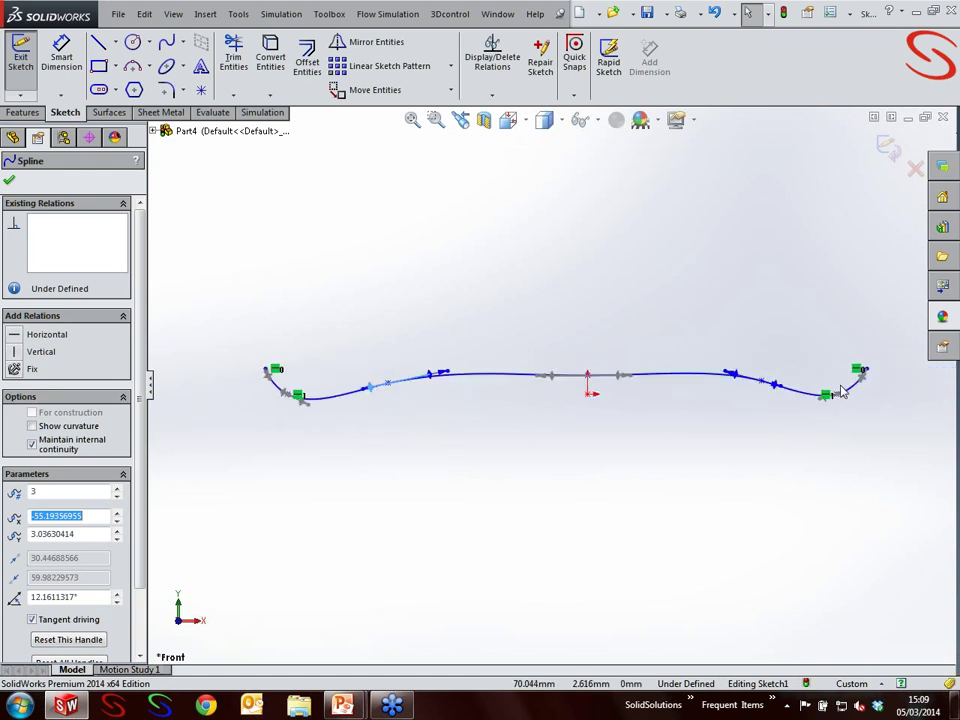
{"action": "left_click", "coordinate": [427, 444]}
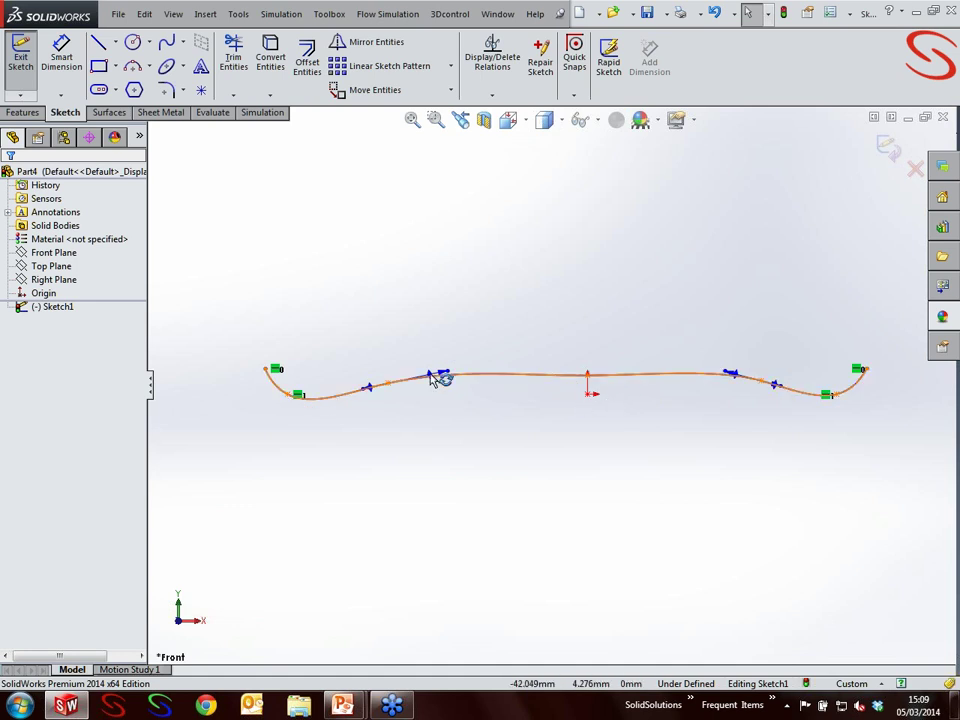
{"action": "scroll", "coordinate": [430, 390], "scroll_direction": "down", "scroll_amount": 6}
{"action": "scroll", "coordinate": [426, 407], "scroll_direction": "up", "scroll_amount": 2}
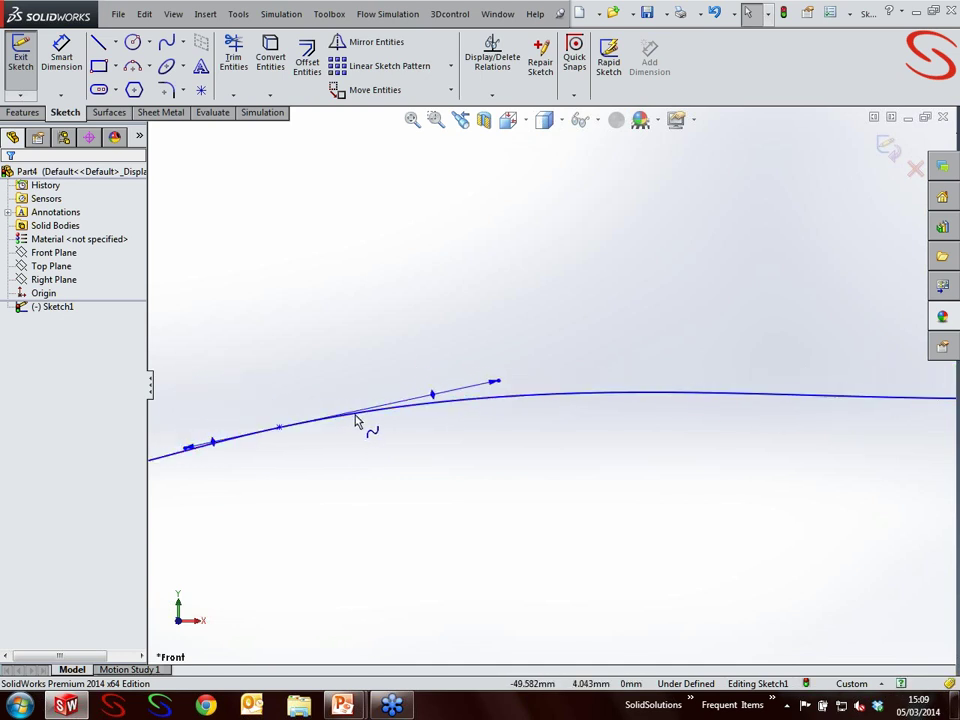
- Adjust the tangent handle at the third spline point to about 19.1°, with the weighting towards the profile's middle at about 76.5
{"action": "left_click", "coordinate": [437, 398]}
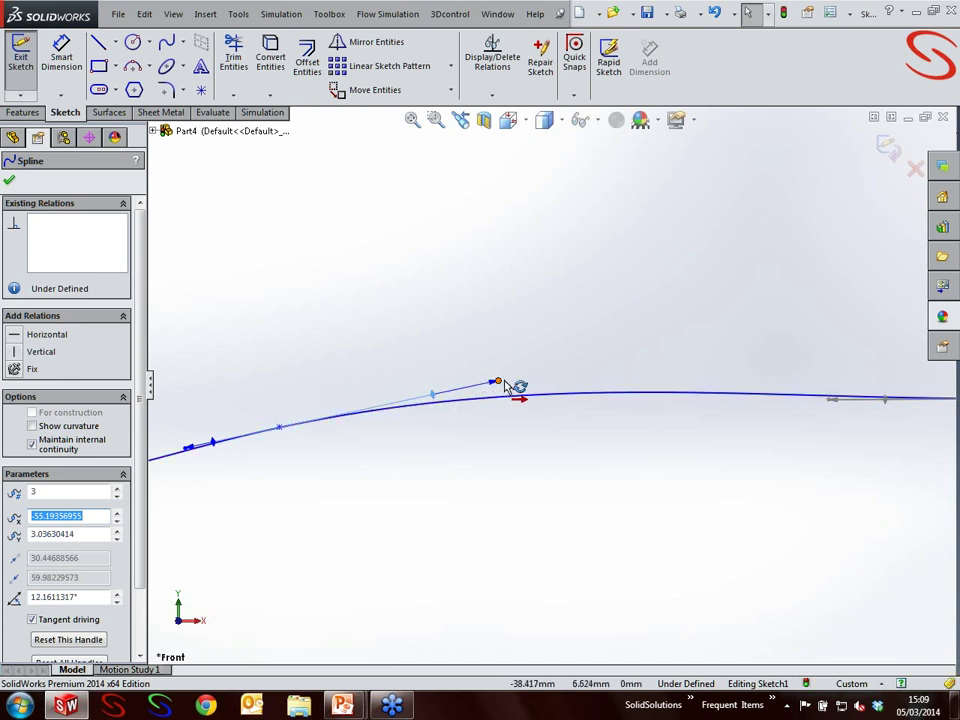
{"action": "left_click", "coordinate": [443, 428]}
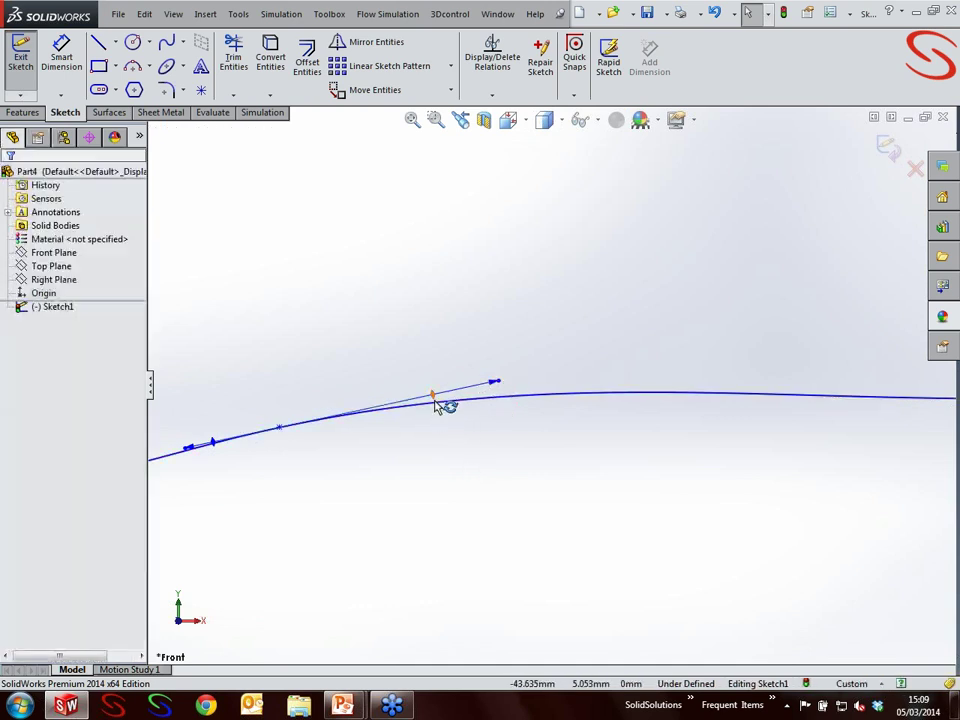
{"action": "left_click_drag", "start_coordinate": [433, 400], "coordinate": [518, 383]}
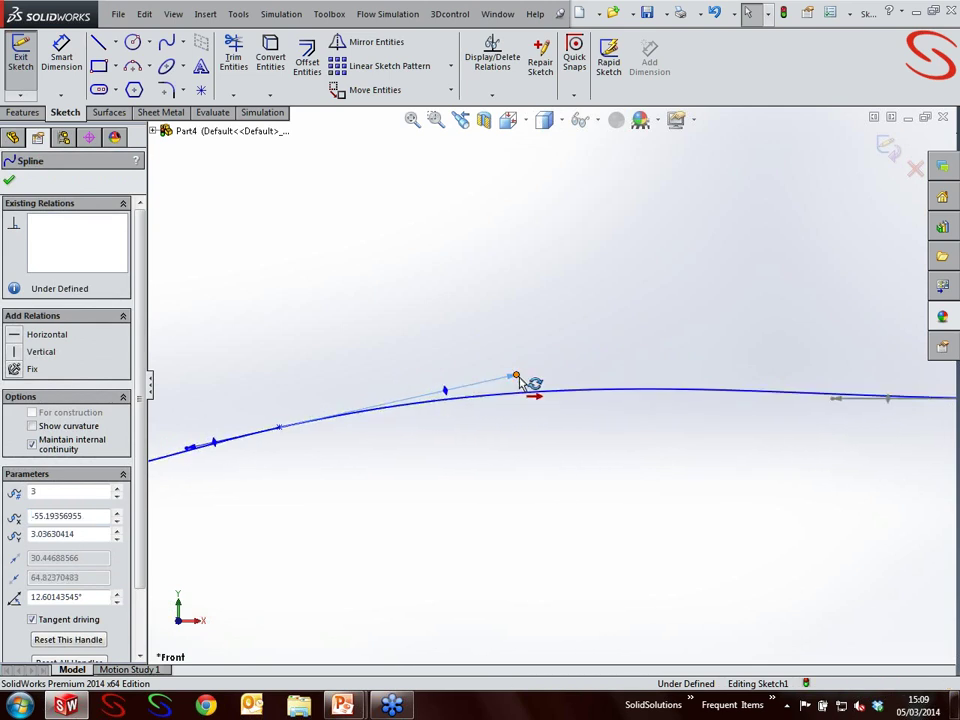
{"action": "mouse_move", "coordinate": [517, 378]}
{"action": "left_mouse_down"}
{"action": "mouse_move", "coordinate": [519, 392]}
{"action": "mouse_move", "coordinate": [500, 412]}
{"action": "mouse_move", "coordinate": [452, 414]}
{"action": "mouse_move", "coordinate": [422, 384]}
{"action": "mouse_move", "coordinate": [512, 351]}
{"action": "mouse_move", "coordinate": [585, 357]}
{"action": "mouse_move", "coordinate": [577, 381]}
{"action": "mouse_move", "coordinate": [528, 390]}
{"action": "left_mouse_up"}
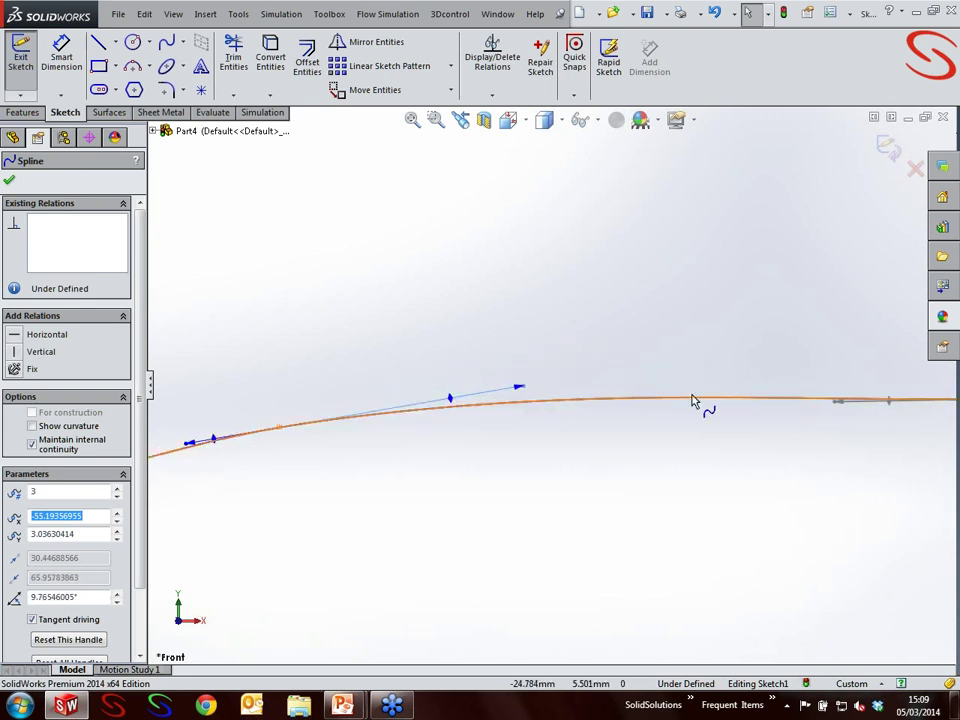
{"action": "left_click_drag", "start_coordinate": [692, 401], "coordinate": [509, 404]}
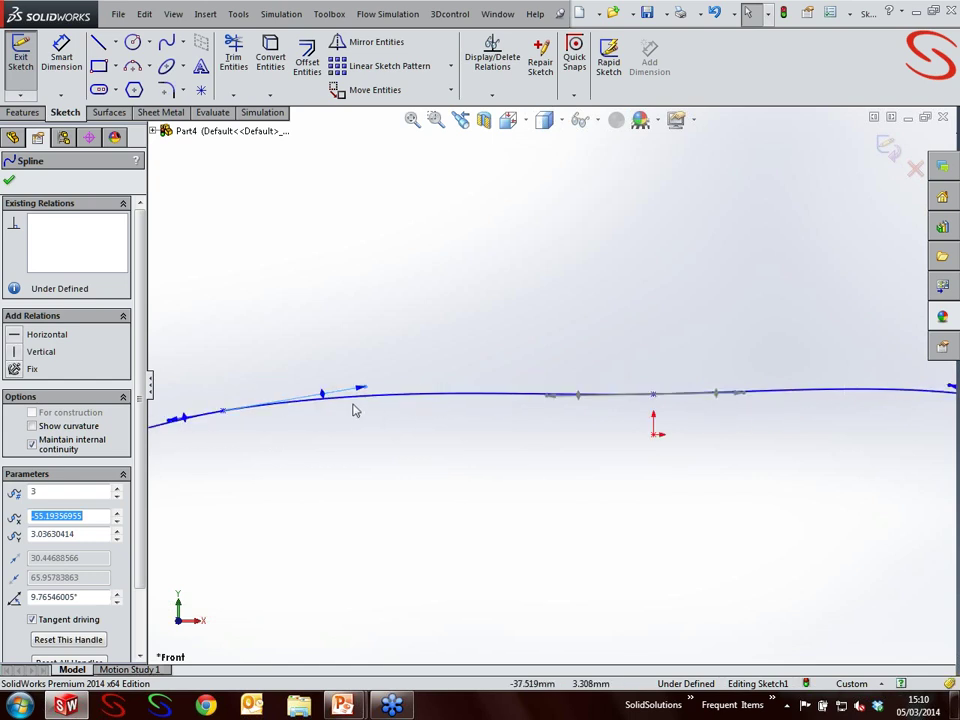
{"action": "left_click_drag", "start_coordinate": [328, 398], "coordinate": [380, 356]}
{"action": "key", "text": "Escape"}
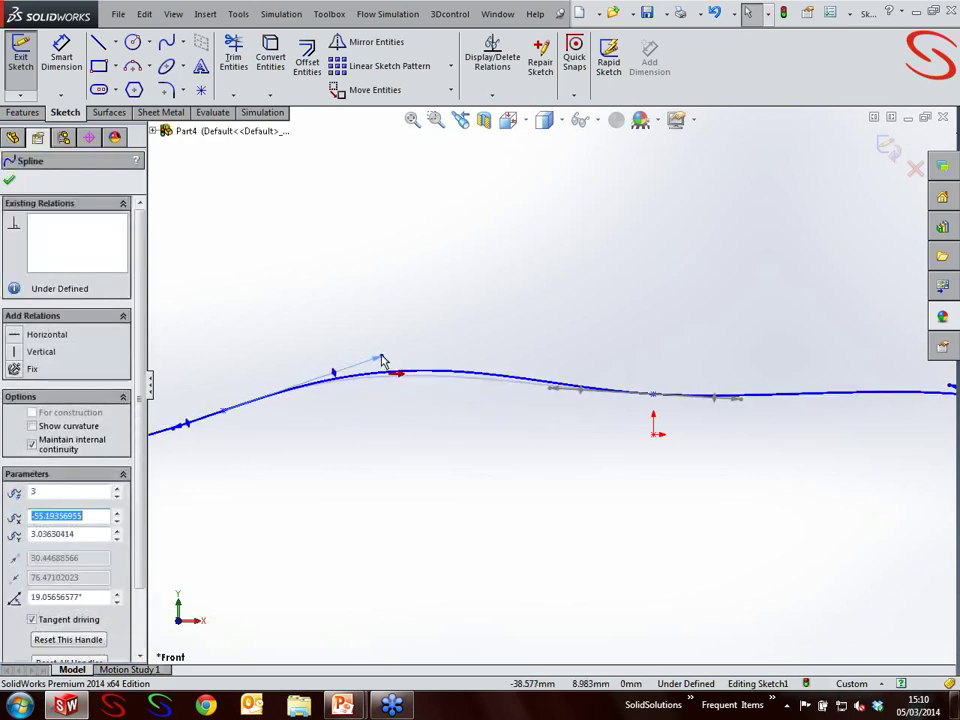
{"action": "key", "text": "f"}
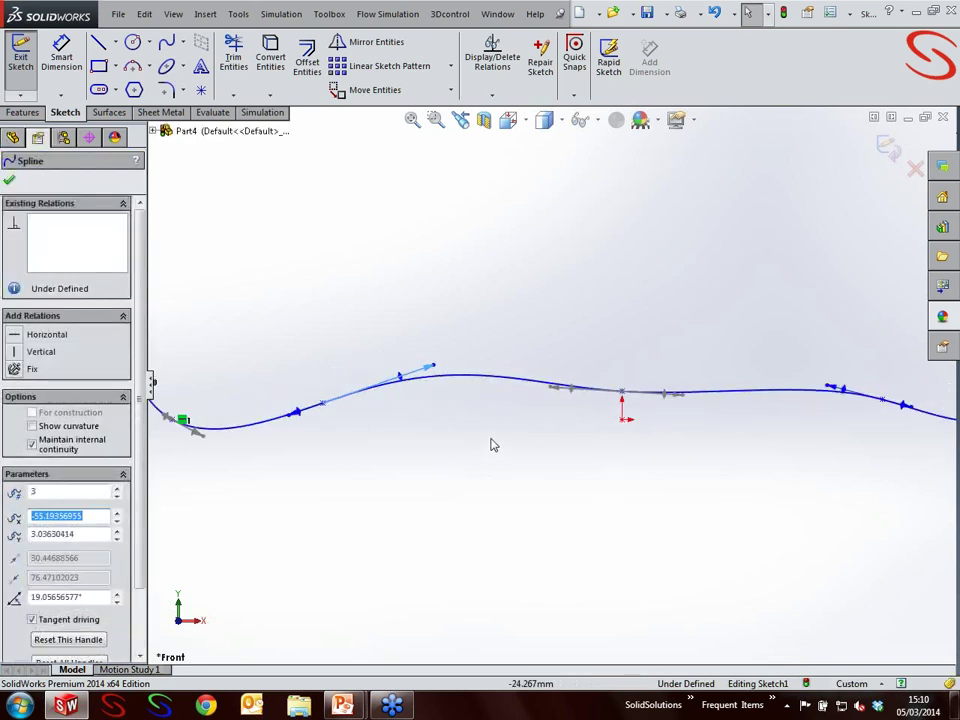
{"action": "key", "text": "ctrl+s"}
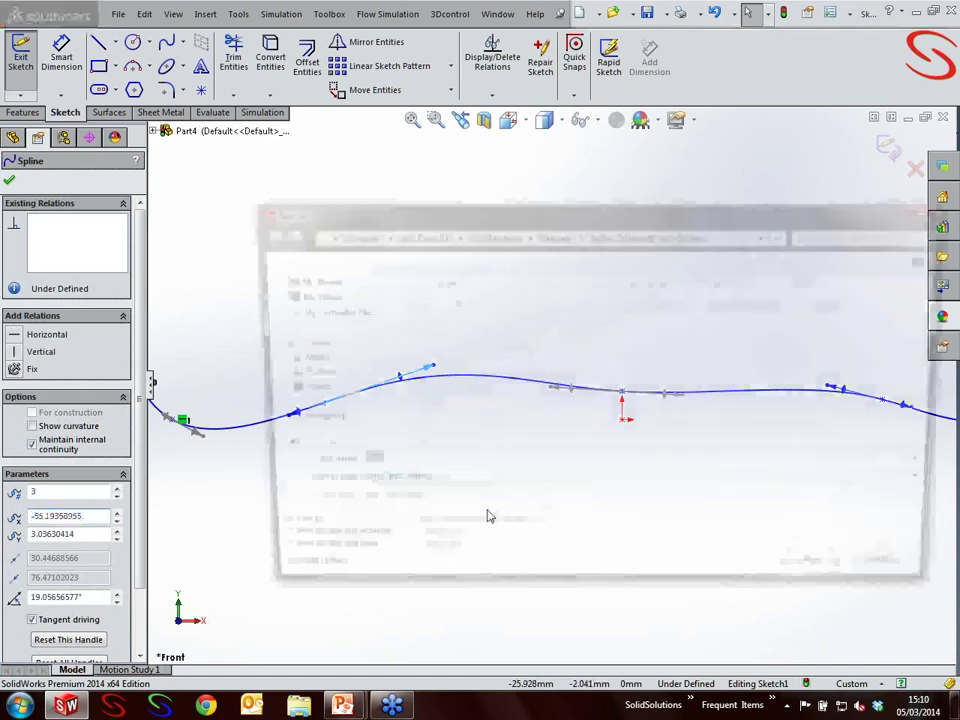
{"action": "left_click", "coordinate": [907, 580]}
{"action": "key", "text": "f"}
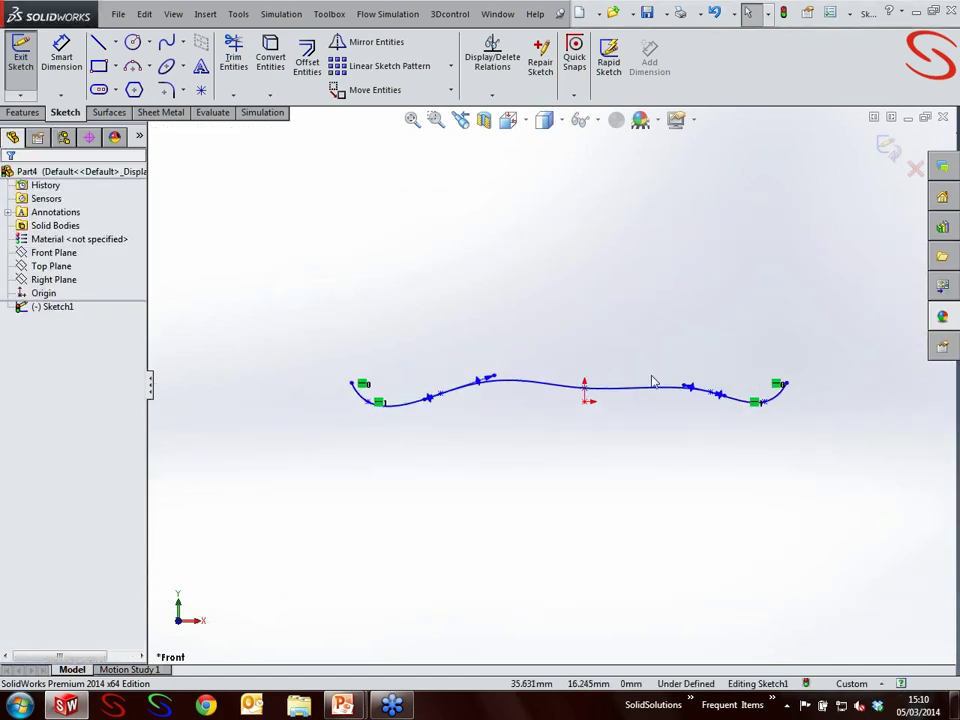
{"action": "scroll", "coordinate": [617, 401], "scroll_direction": "down", "scroll_amount": 1}
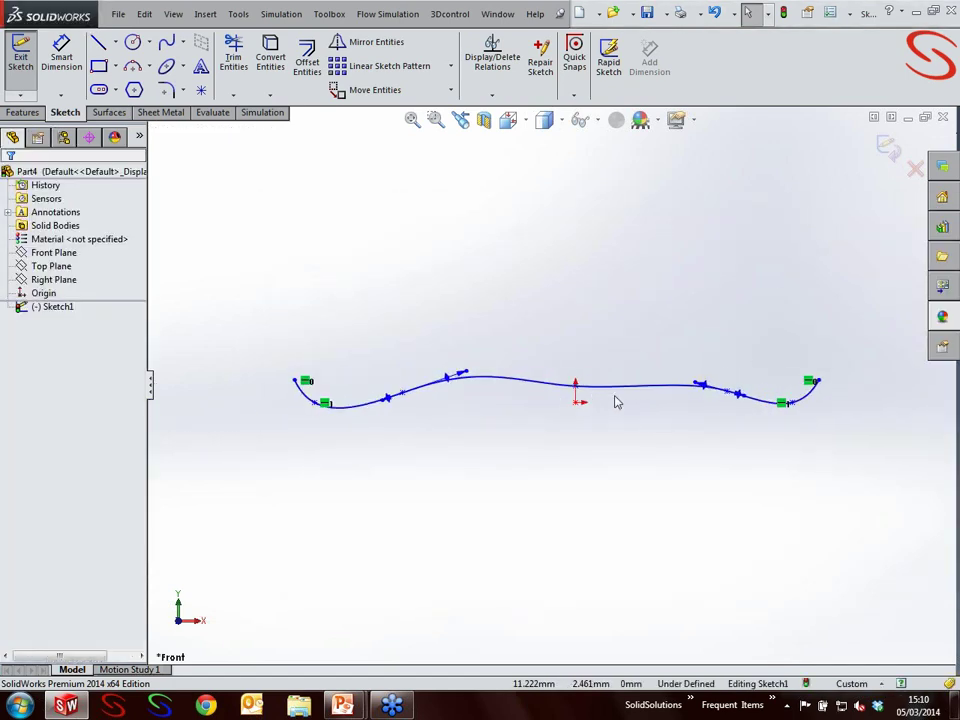
- Minimize the current part's window and create a new part from the Part_MM training template
{"action": "left_click", "coordinate": [908, 118]}
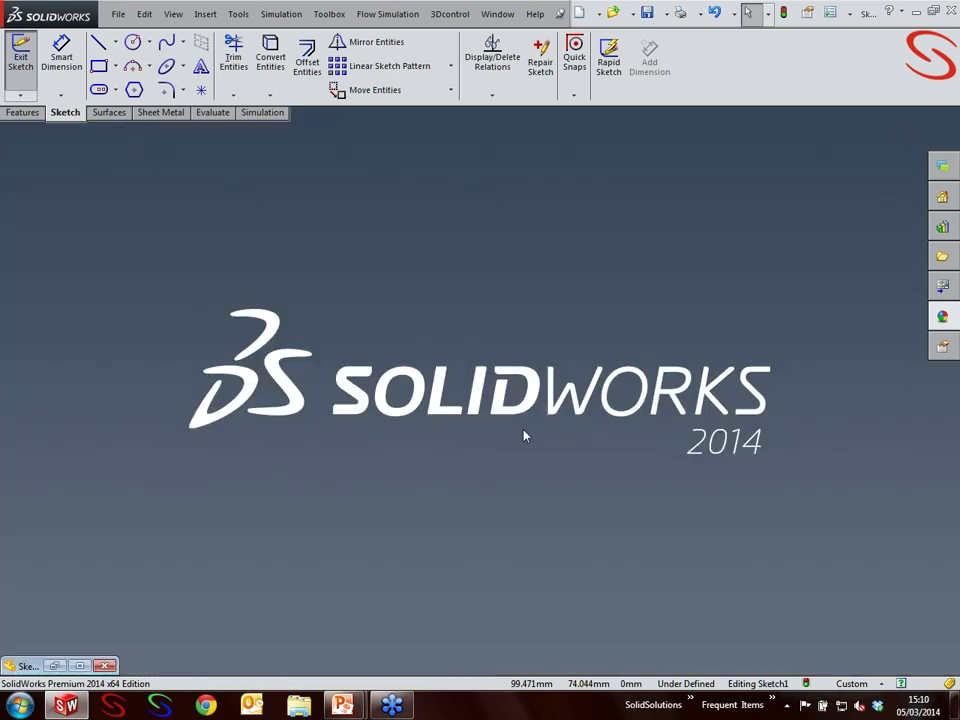
{"action": "left_click", "coordinate": [118, 14]}
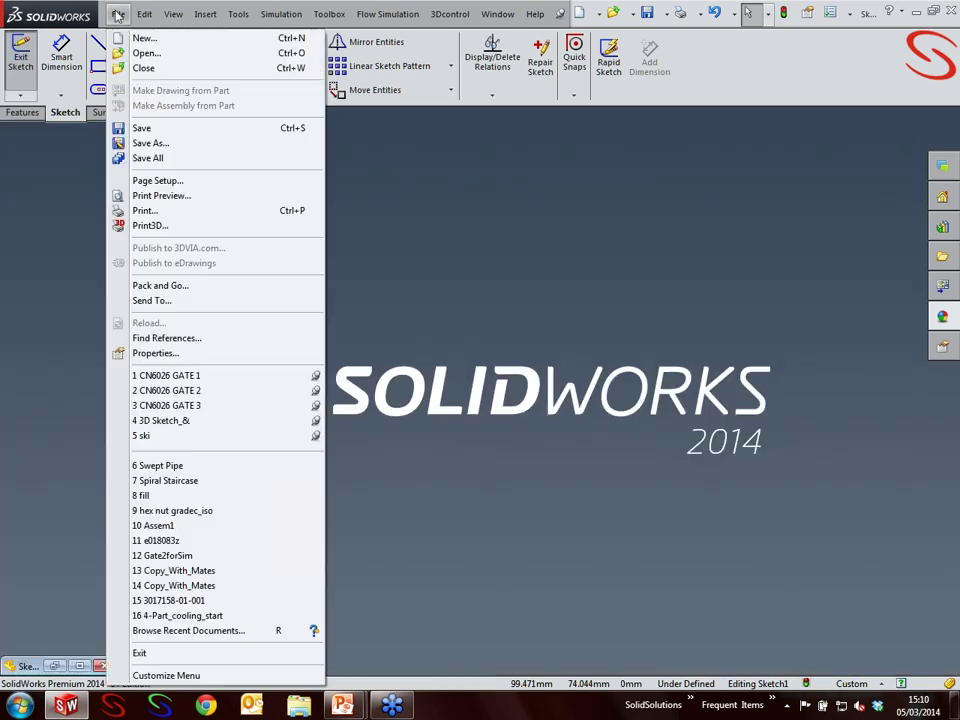
{"action": "left_click", "coordinate": [135, 38]}
{"action": "left_click", "coordinate": [320, 248]}
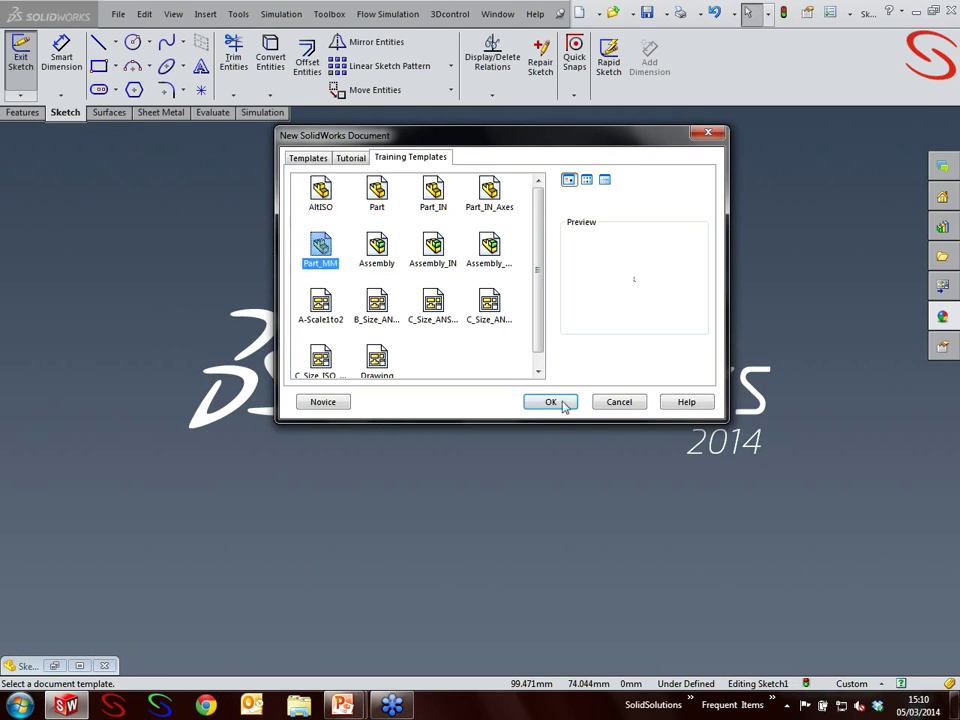
{"action": "left_click", "coordinate": [553, 401]}
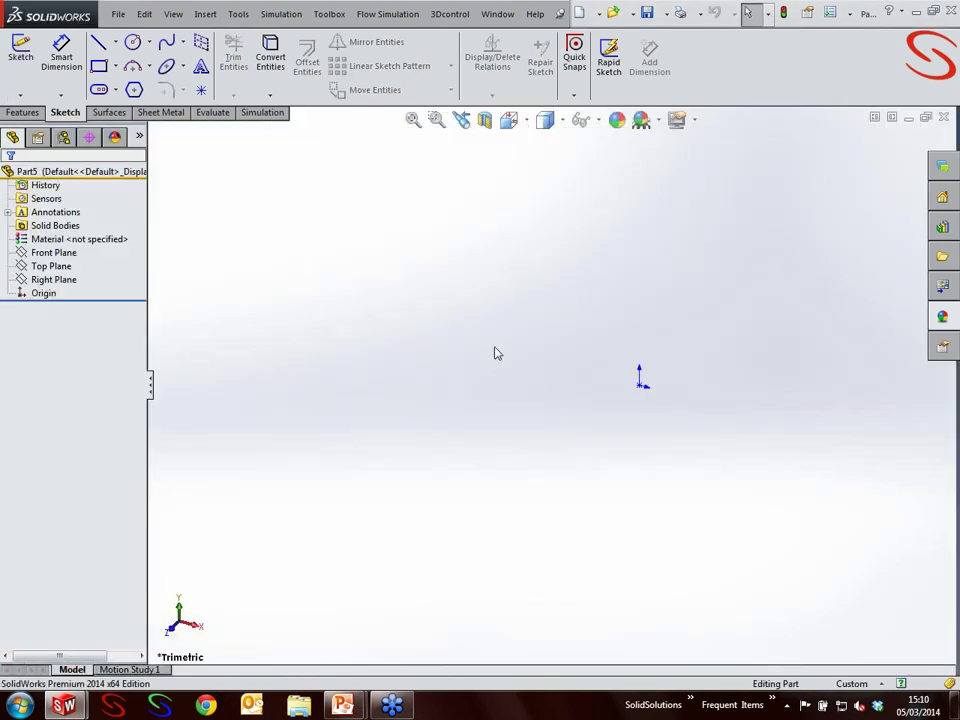
- On the Front Plane, sketch a ski-profile style spline about 209 mm wide with seven control vertices, the middle one directly above the origin
{"action": "left_click", "coordinate": [54, 252]}
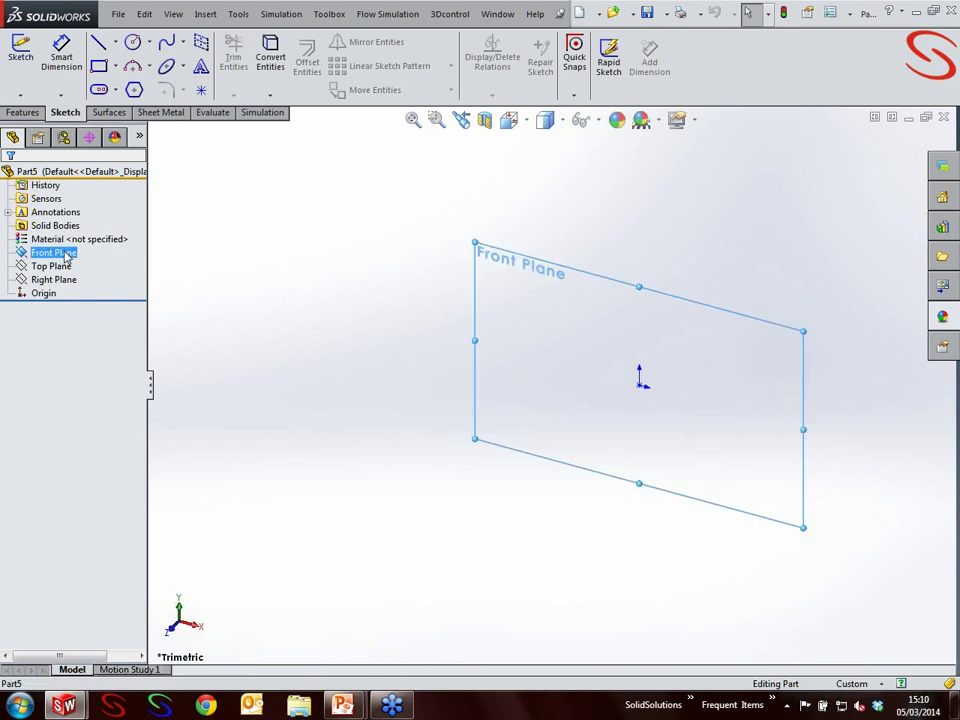
{"action": "left_click", "coordinate": [70, 229]}
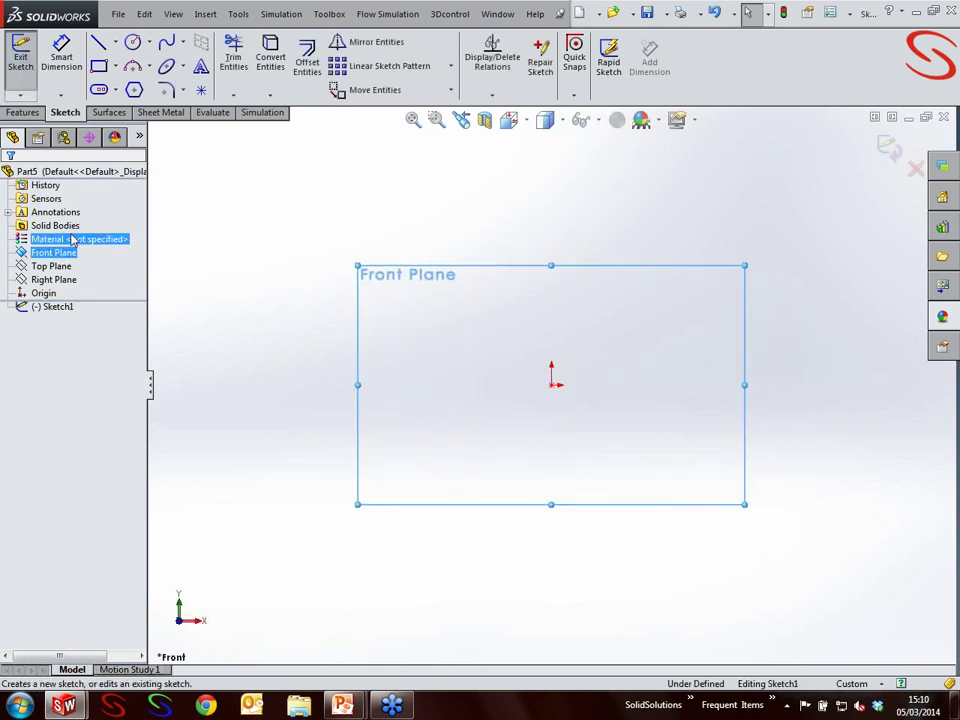
{"action": "left_click", "coordinate": [185, 42]}
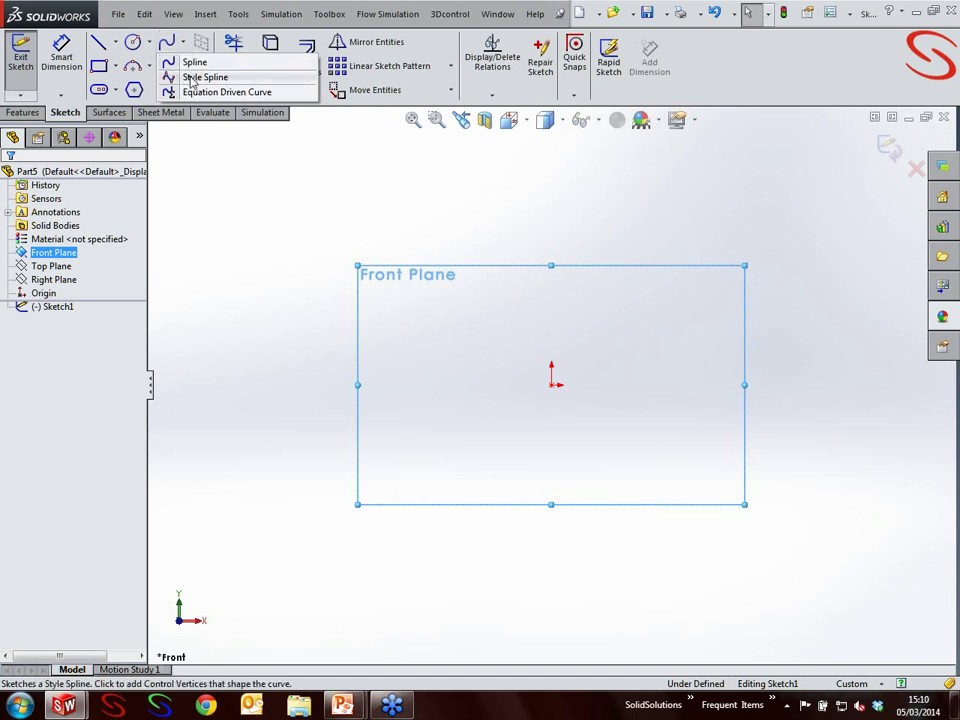
{"action": "left_click", "coordinate": [193, 78]}
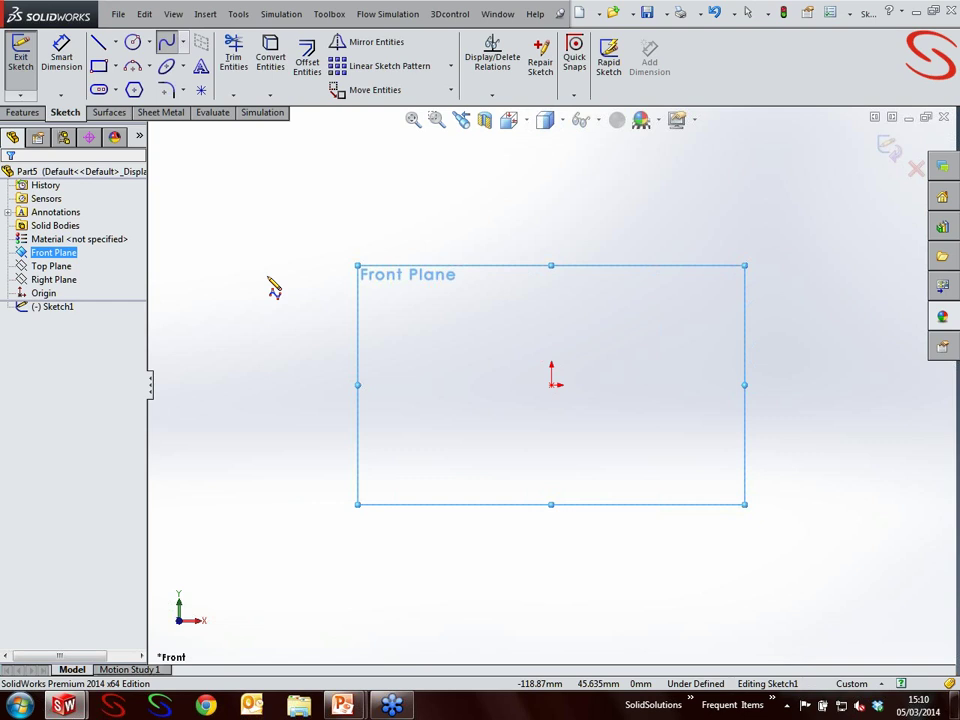
{"action": "left_click", "coordinate": [307, 367]}
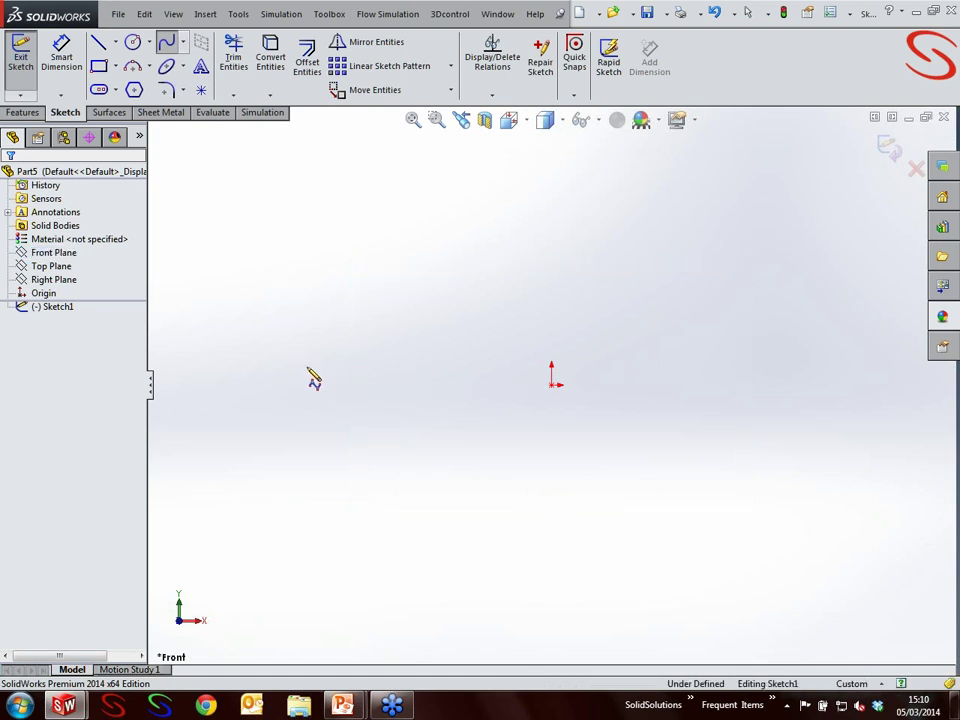
{"action": "left_click", "coordinate": [340, 413]}
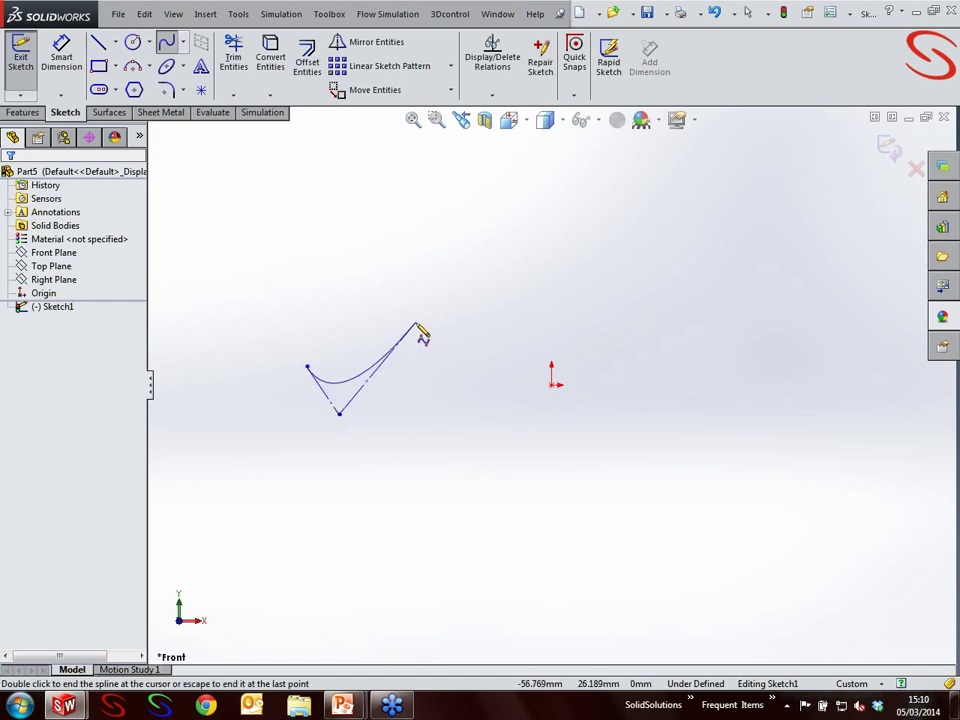
{"action": "left_click", "coordinate": [469, 355]}
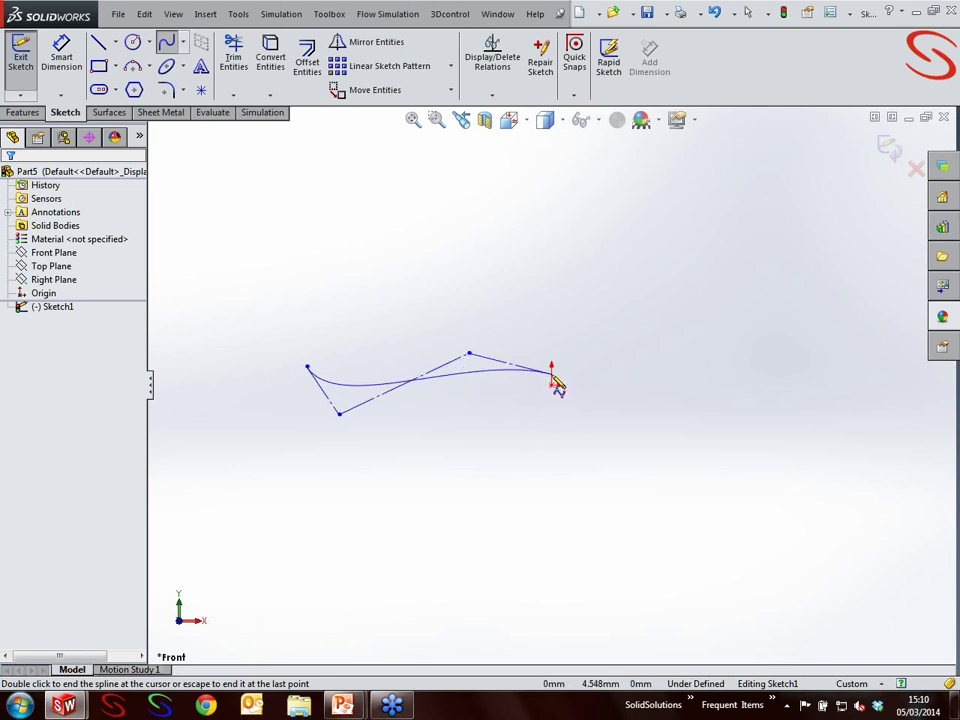
{"action": "left_click", "coordinate": [553, 378]}
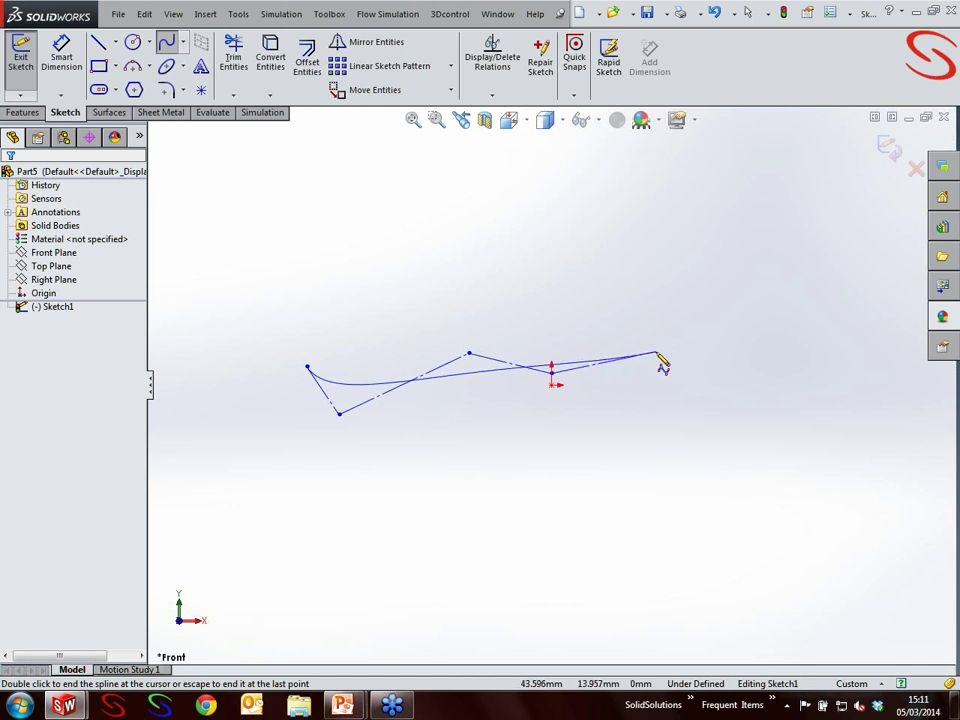
{"action": "left_click", "coordinate": [656, 353]}
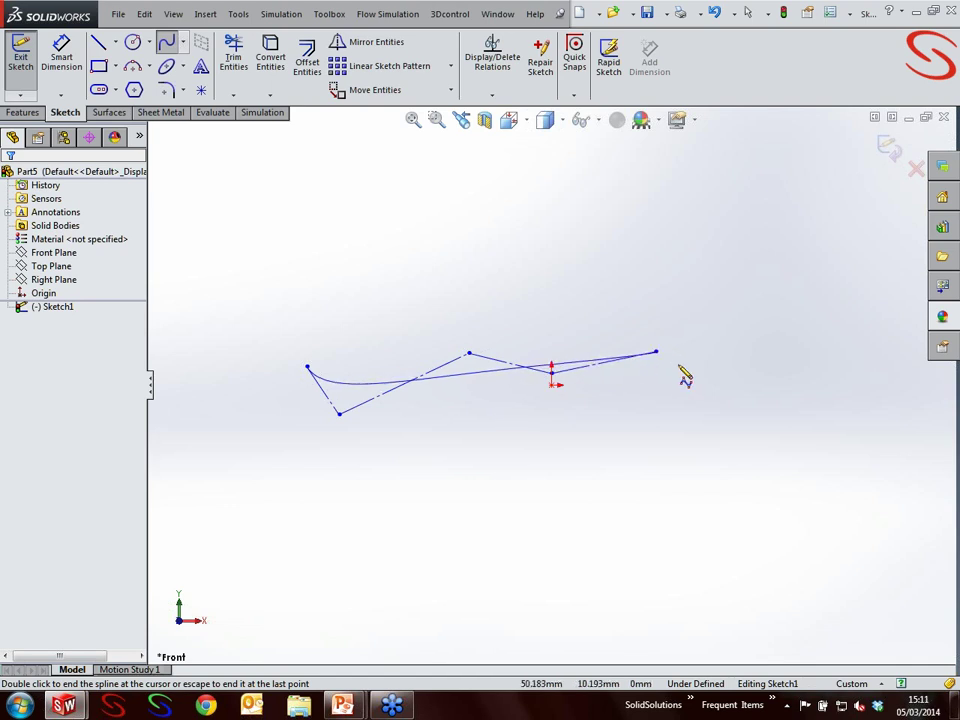
{"action": "left_click", "coordinate": [761, 408]}
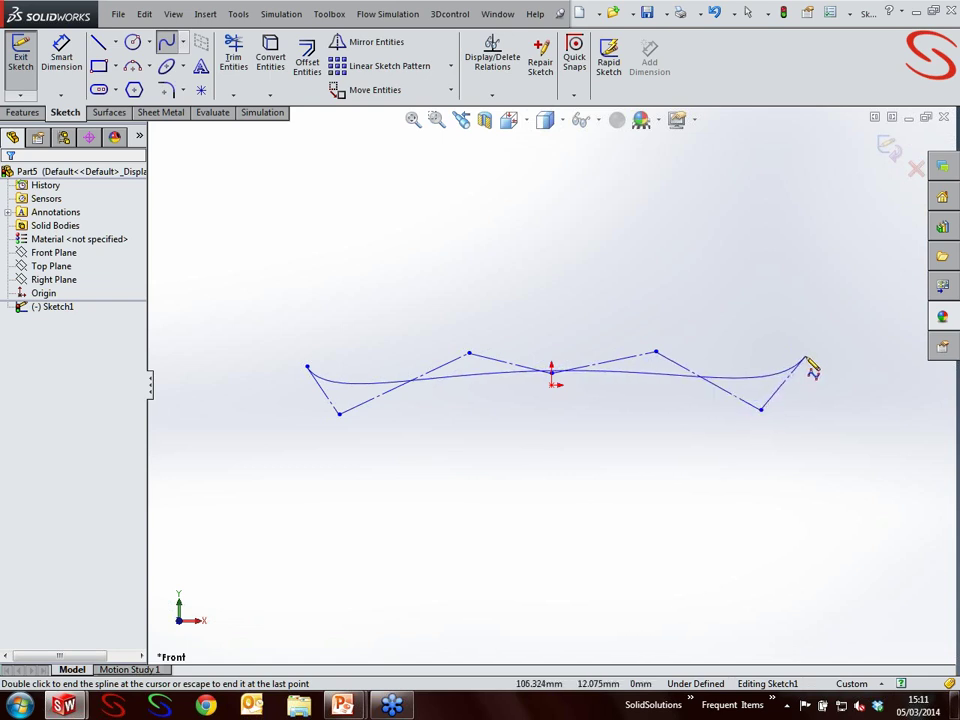
{"action": "left_click", "coordinate": [805, 358]}
{"action": "key", "text": "Escape"}
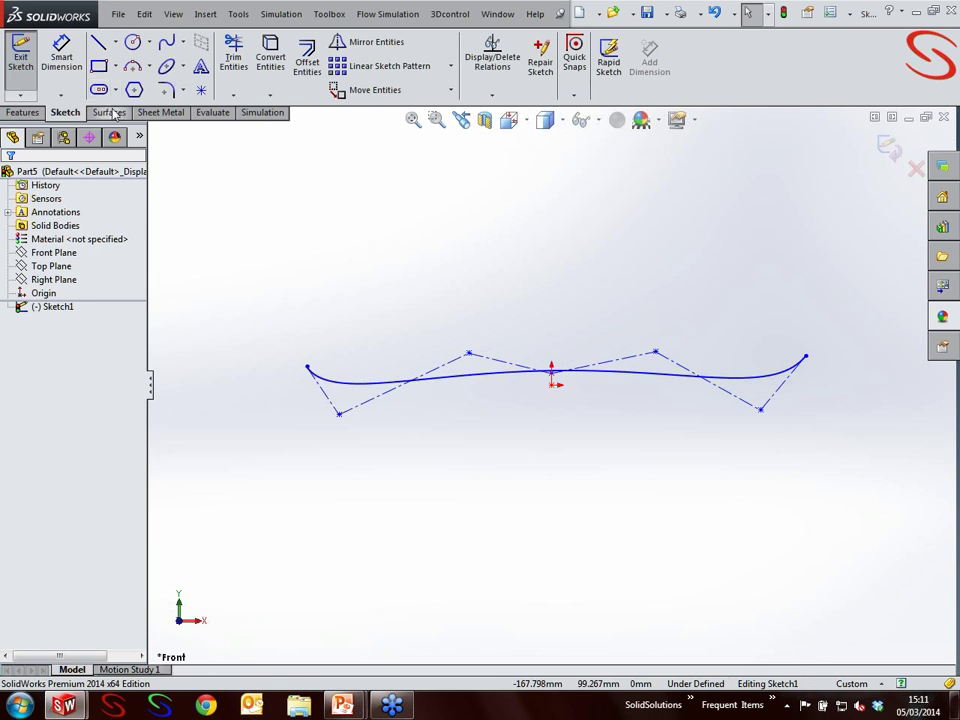
- Draw a vertical centerline upward from the origin, passing through the style spline's middle control vertex
{"action": "left_click", "coordinate": [340, 414]}
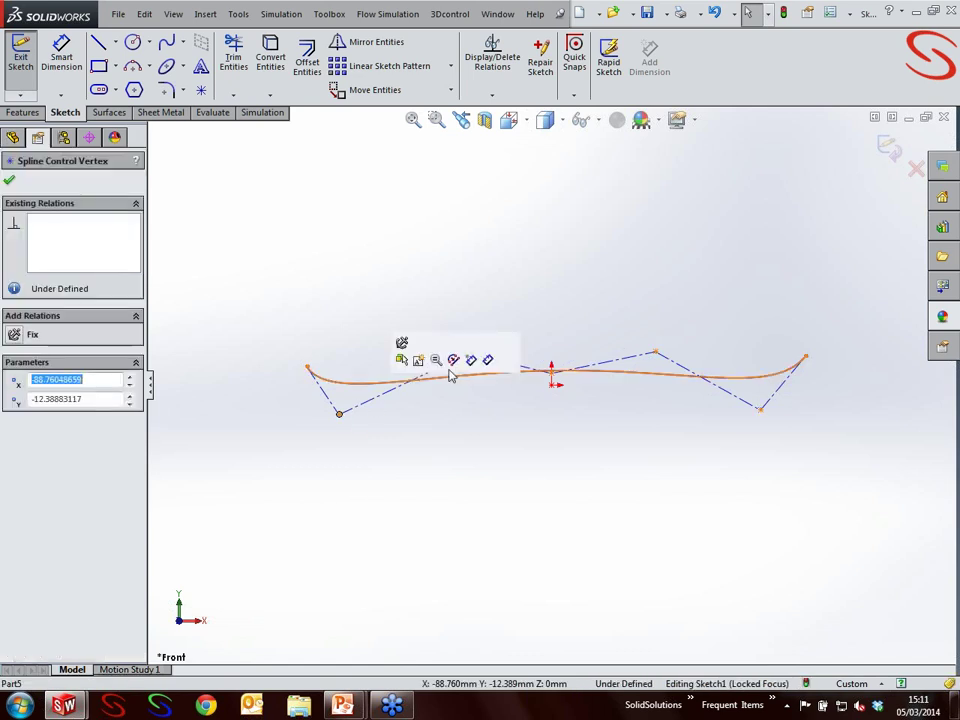
{"action": "left_click", "coordinate": [461, 406]}
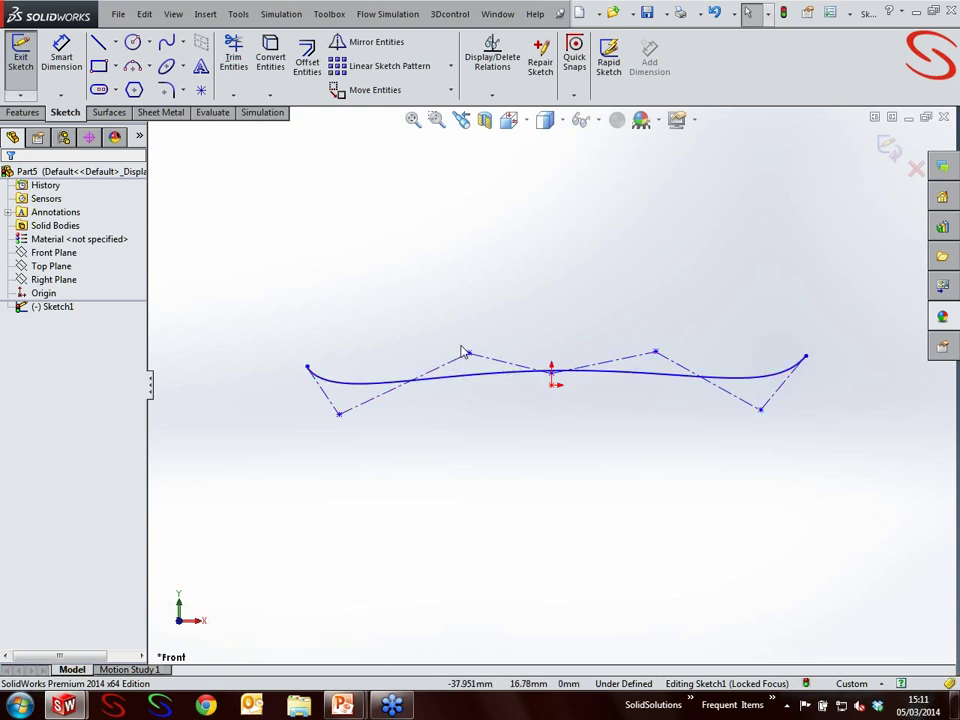
{"action": "left_click", "coordinate": [115, 42]}
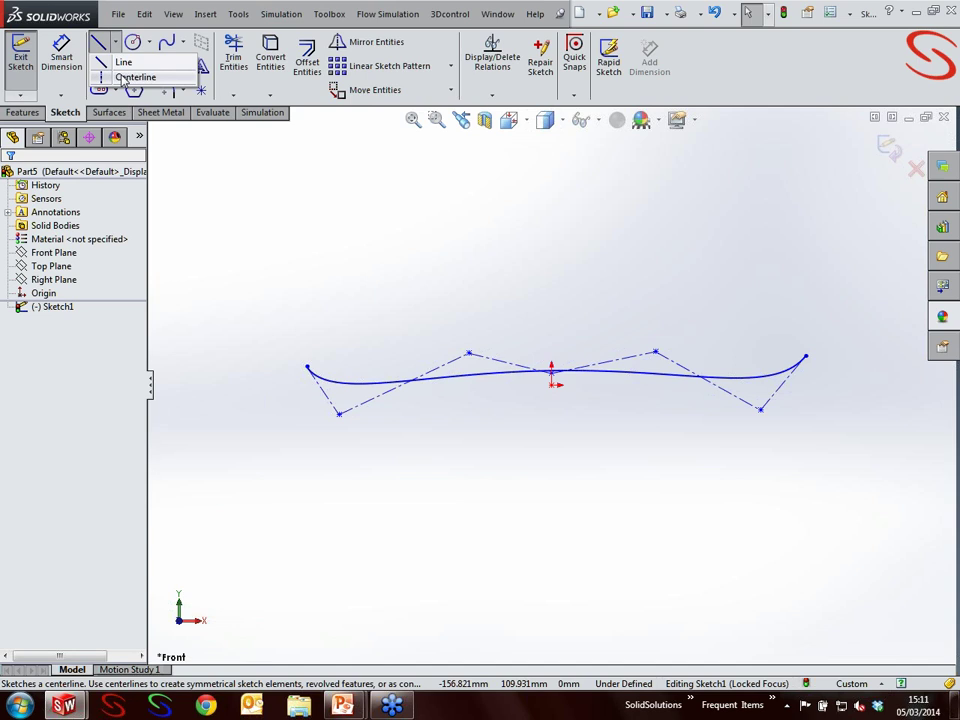
{"action": "left_click", "coordinate": [123, 78]}
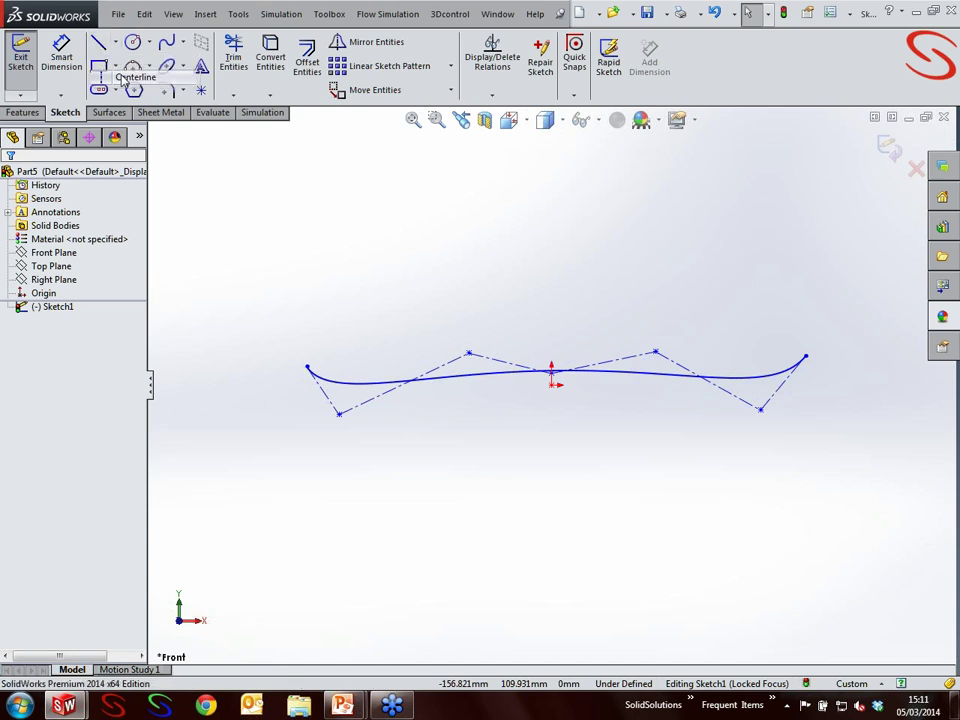
{"action": "left_click_drag", "start_coordinate": [551, 373], "coordinate": [557, 287]}
{"action": "key", "text": "Escape"}
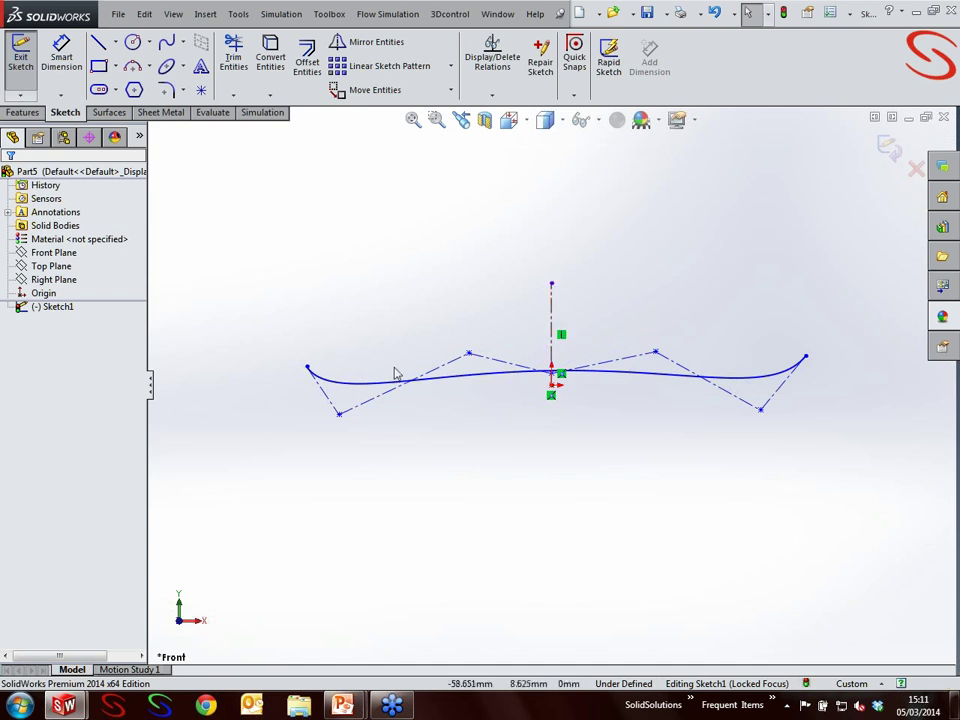
- Add a symmetric relation between the style spline's two endpoints about the vertical centerline
{"action": "left_click", "coordinate": [309, 369]}
{"action": "left_click", "coordinate": [806, 359]}
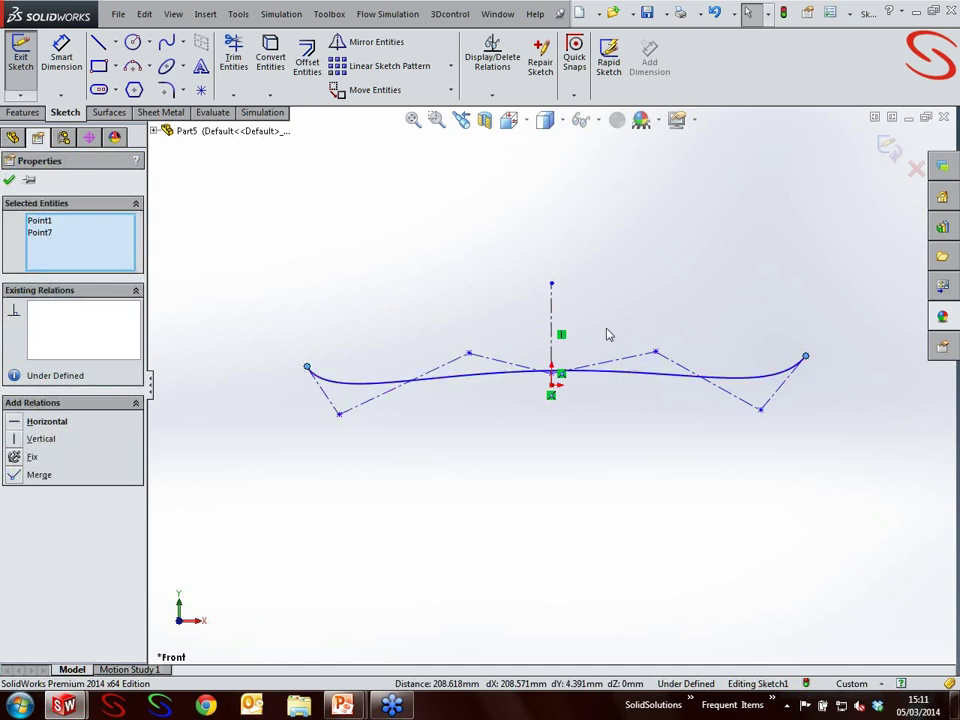
{"action": "left_click", "coordinate": [553, 311], "text": "ctrl"}
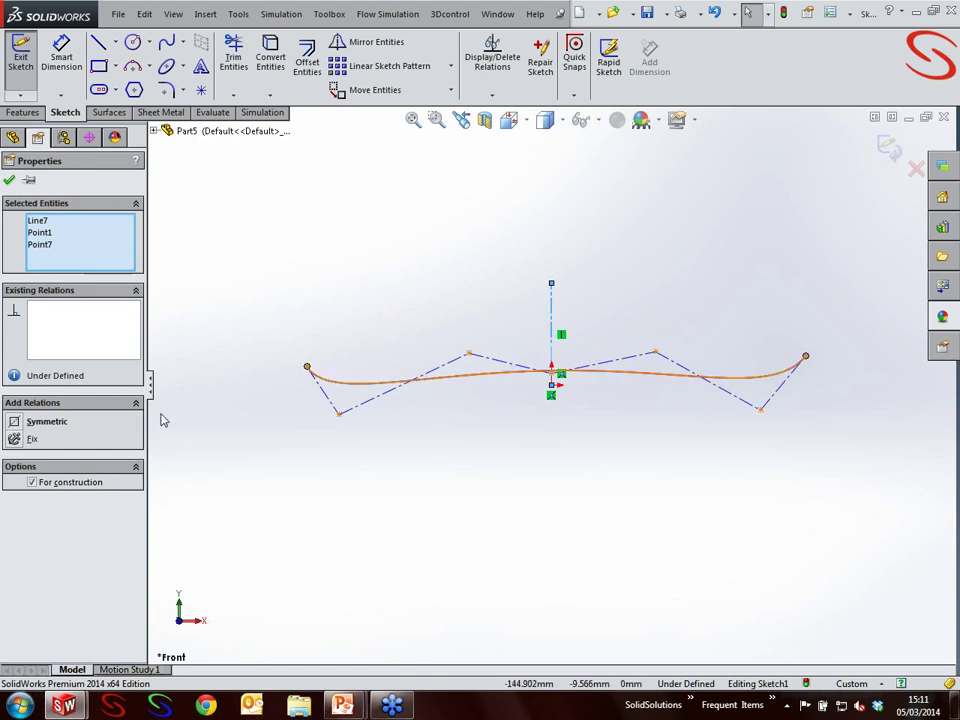
{"action": "left_click", "coordinate": [14, 424]}
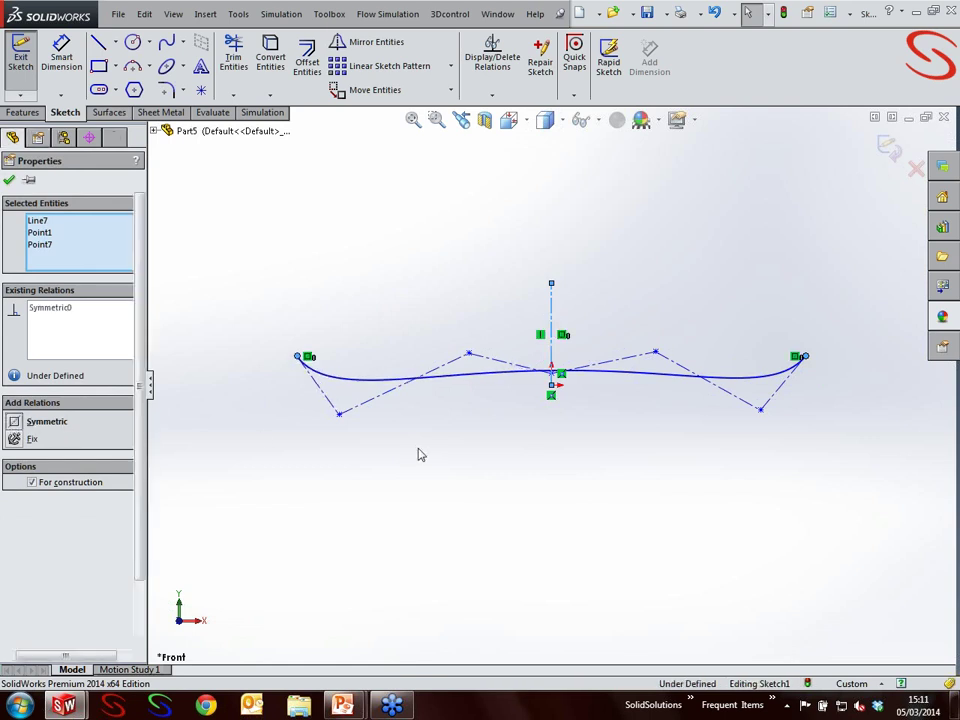
{"action": "left_click", "coordinate": [420, 454]}
- Make the two control vertices next to the spline's endpoints symmetric about the vertical centerline
{"action": "left_click", "coordinate": [339, 413]}
{"action": "left_click", "coordinate": [553, 333]}
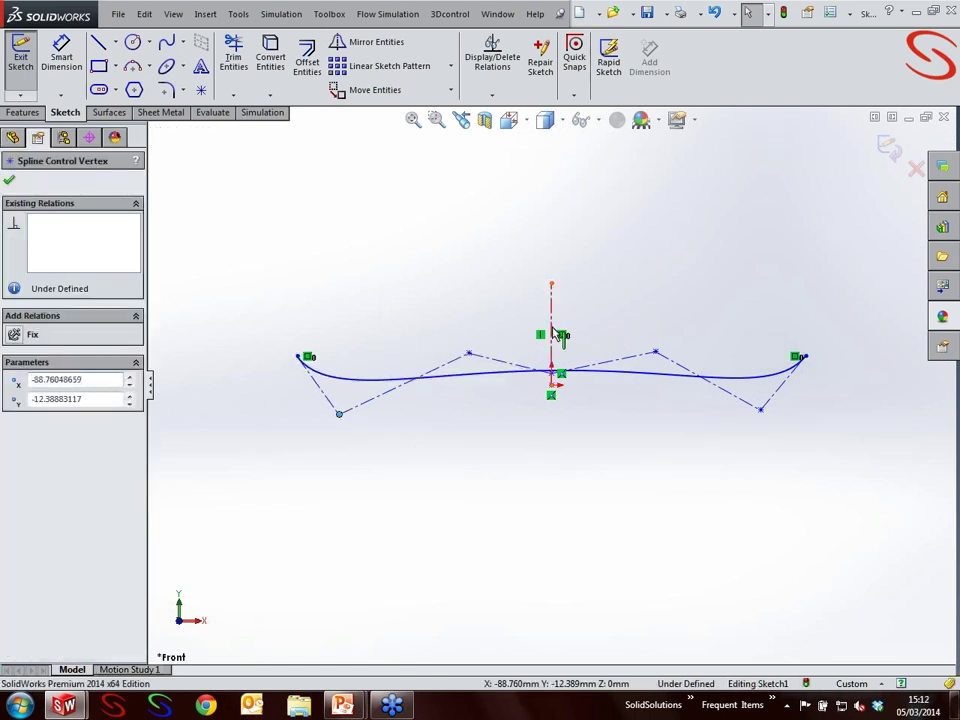
{"action": "left_click", "coordinate": [760, 410], "text": "ctrl"}
{"action": "left_click", "coordinate": [339, 413], "text": "ctrl"}
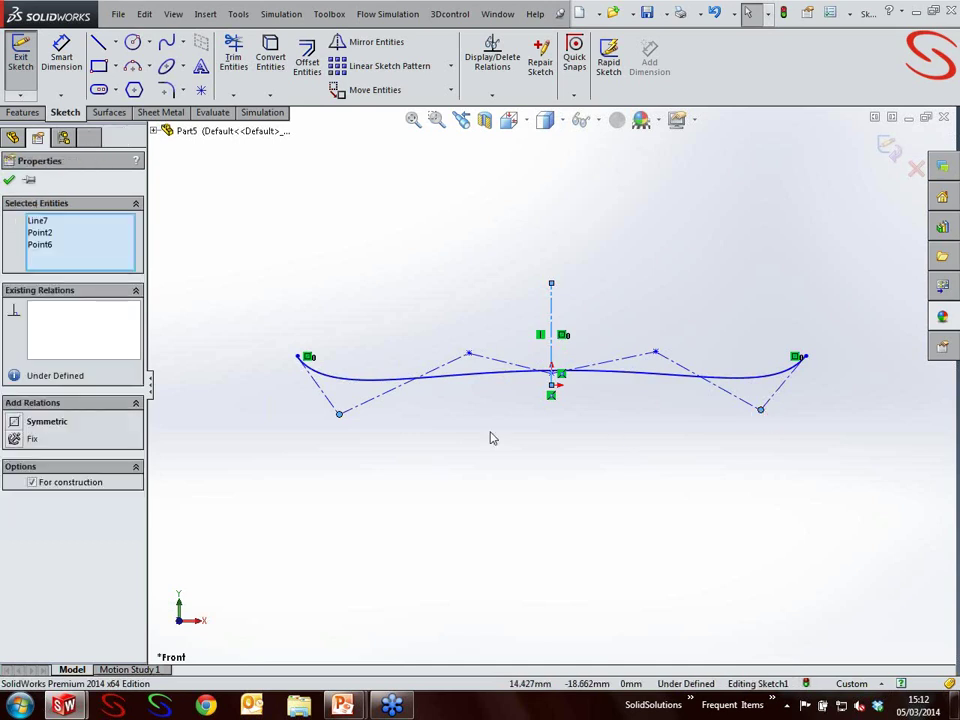
{"action": "left_click", "coordinate": [30, 421]}
{"action": "left_click", "coordinate": [480, 476]}
- Add a symmetric relation between the two control vertices adjacent to the middle vertex, about the vertical centerline
{"action": "left_click", "coordinate": [469, 354]}
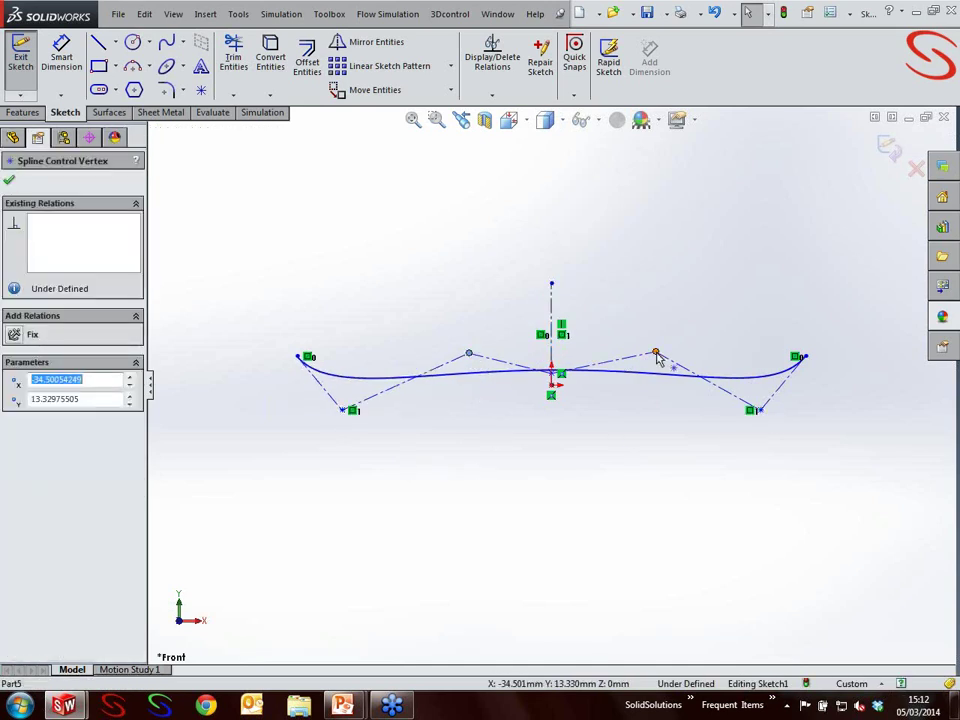
{"action": "left_click", "coordinate": [655, 353], "text": "ctrl"}
{"action": "left_click", "coordinate": [552, 322], "text": "ctrl"}
{"action": "left_click", "coordinate": [47, 421]}
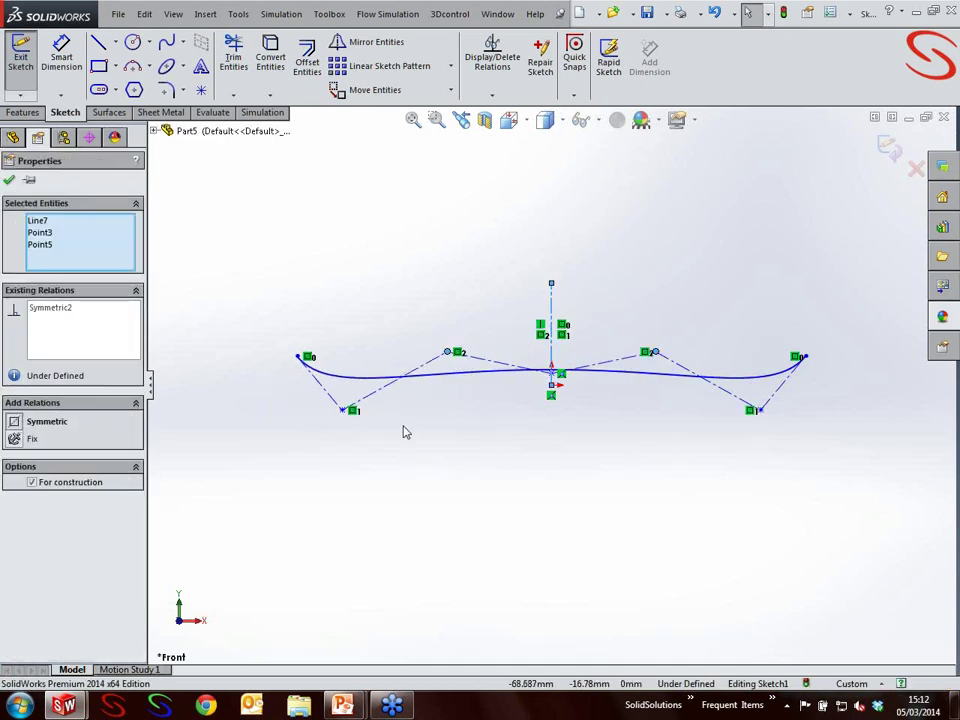
{"action": "left_click", "coordinate": [403, 431]}
- Test the middle control vertex by moving it up and down the centerline, and check its coincident relation with that line
{"action": "left_click_drag", "start_coordinate": [552, 375], "coordinate": [552, 341]}
{"action": "left_click", "coordinate": [551, 305]}
{"action": "left_click", "coordinate": [551, 343], "text": "ctrl"}
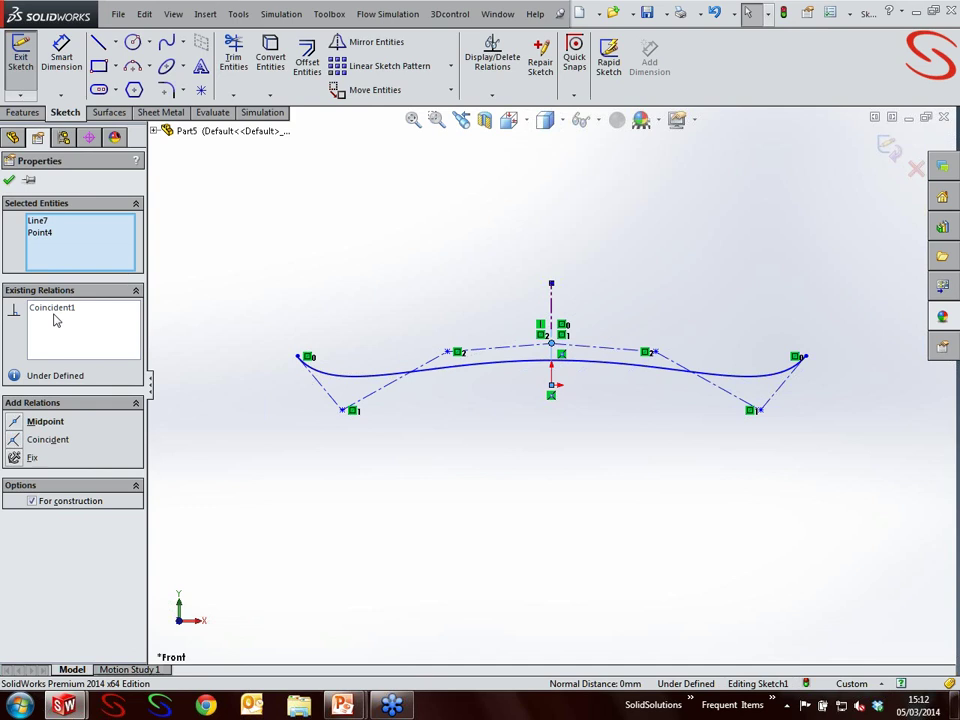
{"action": "left_click", "coordinate": [525, 454]}
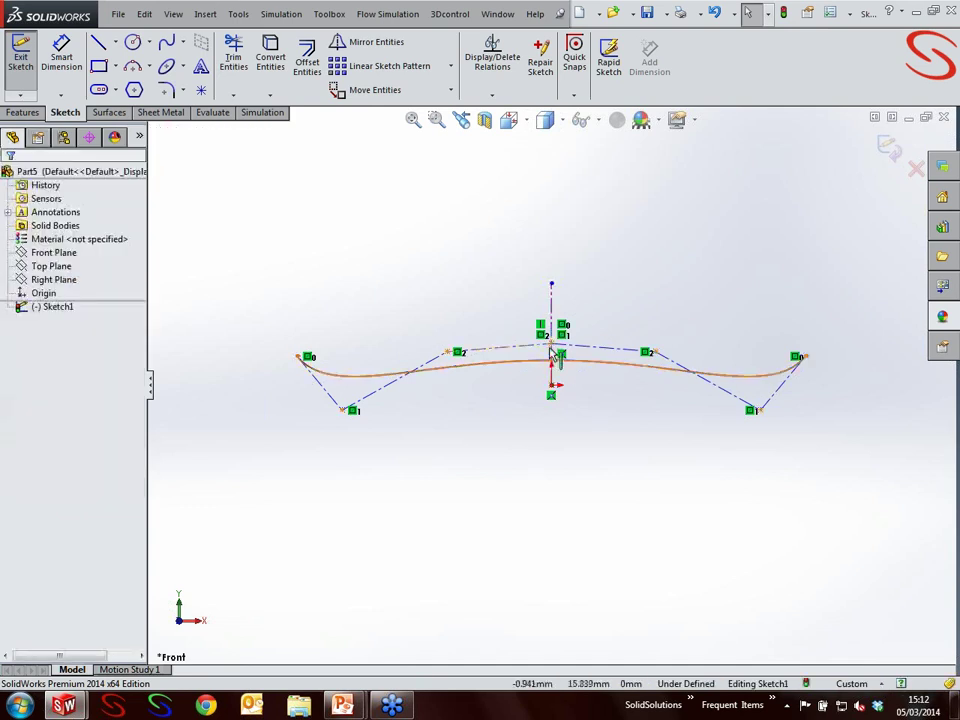
{"action": "left_click", "coordinate": [552, 366]}
{"action": "left_click_drag", "start_coordinate": [552, 366], "coordinate": [552, 378]}
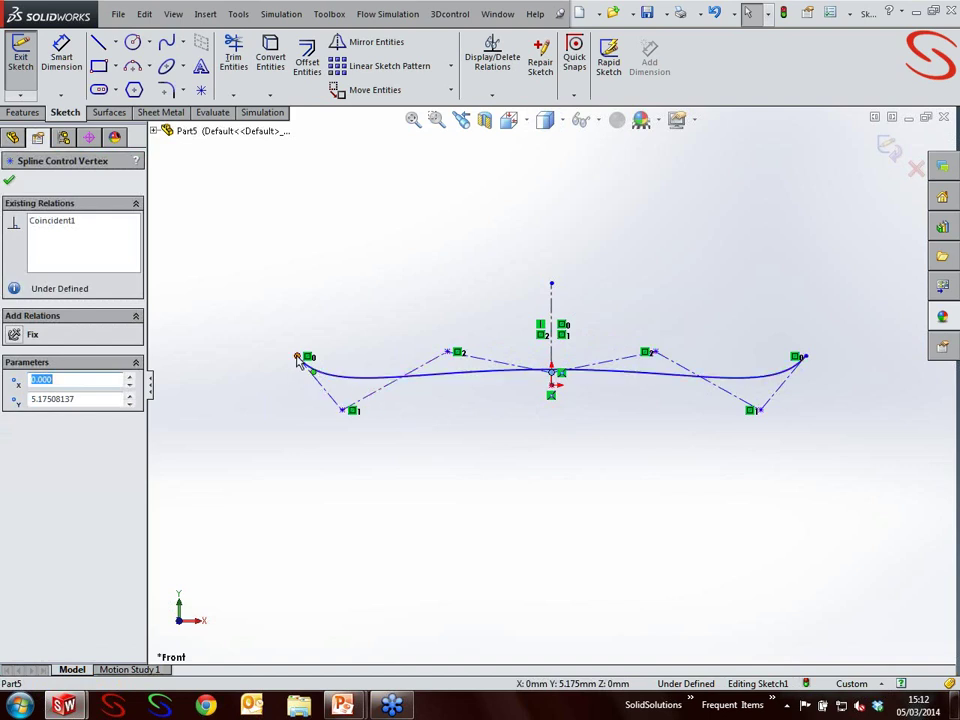
- Reshape the spline: move the left endpoint to about (-108.8, 15.2) mm and its adjacent vertex to about (-100.7, -9.6) mm, and raise the middle vertex
{"action": "mouse_move", "coordinate": [297, 360]}
{"action": "left_mouse_down"}
{"action": "mouse_move", "coordinate": [294, 313]}
{"action": "mouse_move", "coordinate": [292, 355]}
{"action": "left_mouse_up"}
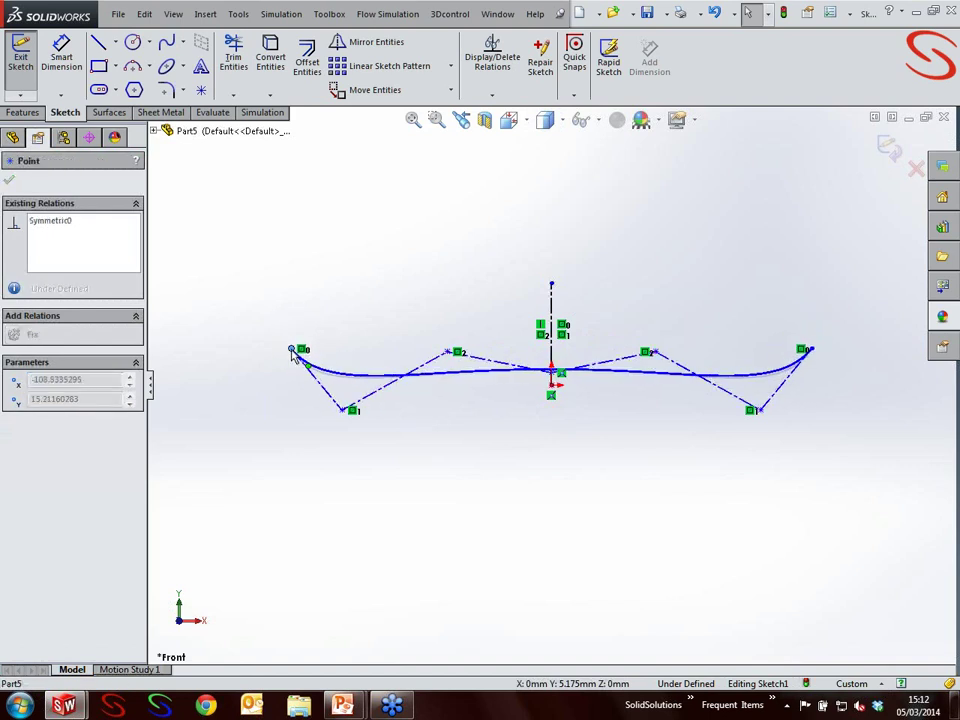
{"action": "left_click_drag", "start_coordinate": [349, 411], "coordinate": [313, 415]}
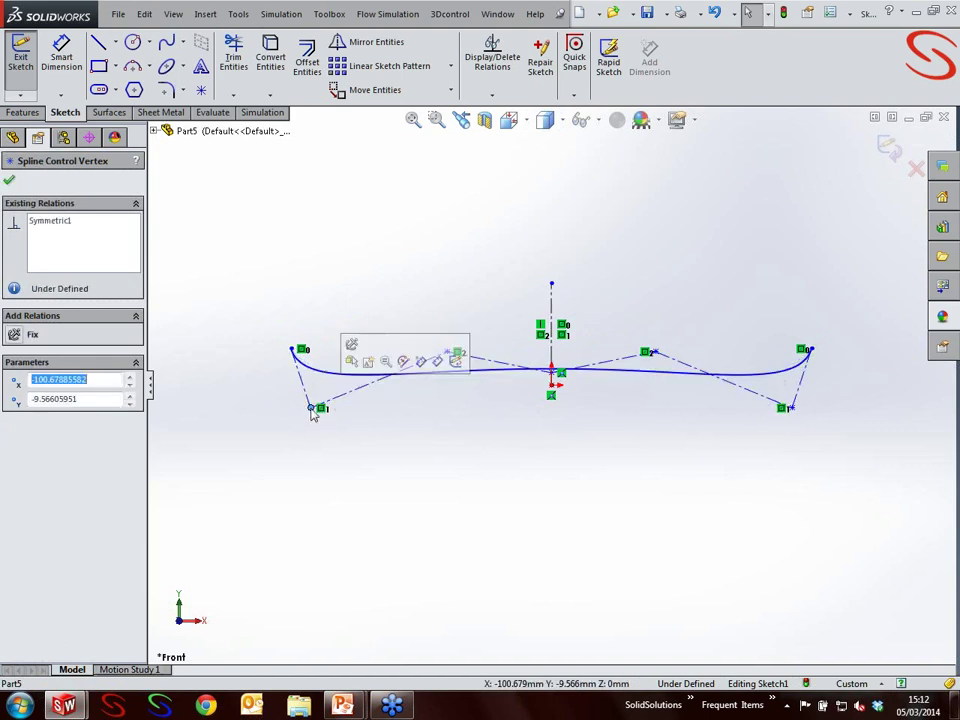
{"action": "left_click", "coordinate": [551, 396]}
{"action": "left_click_drag", "start_coordinate": [551, 396], "coordinate": [552, 350]}
{"action": "left_click", "coordinate": [600, 439]}
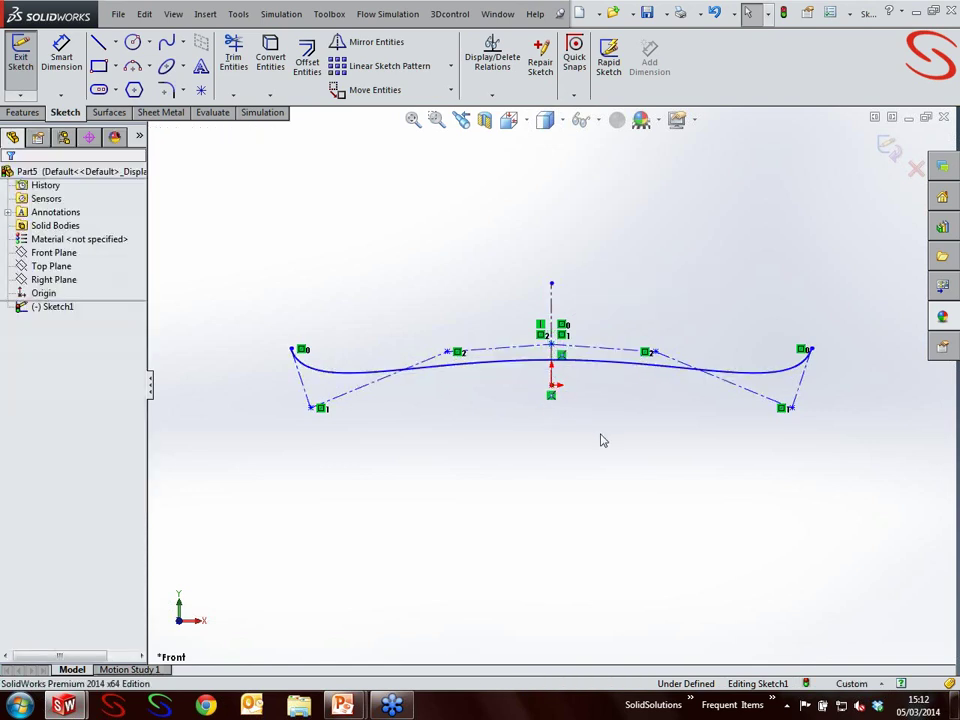
{"action": "left_click", "coordinate": [634, 375]}
{"action": "right_click", "coordinate": [635, 374]}
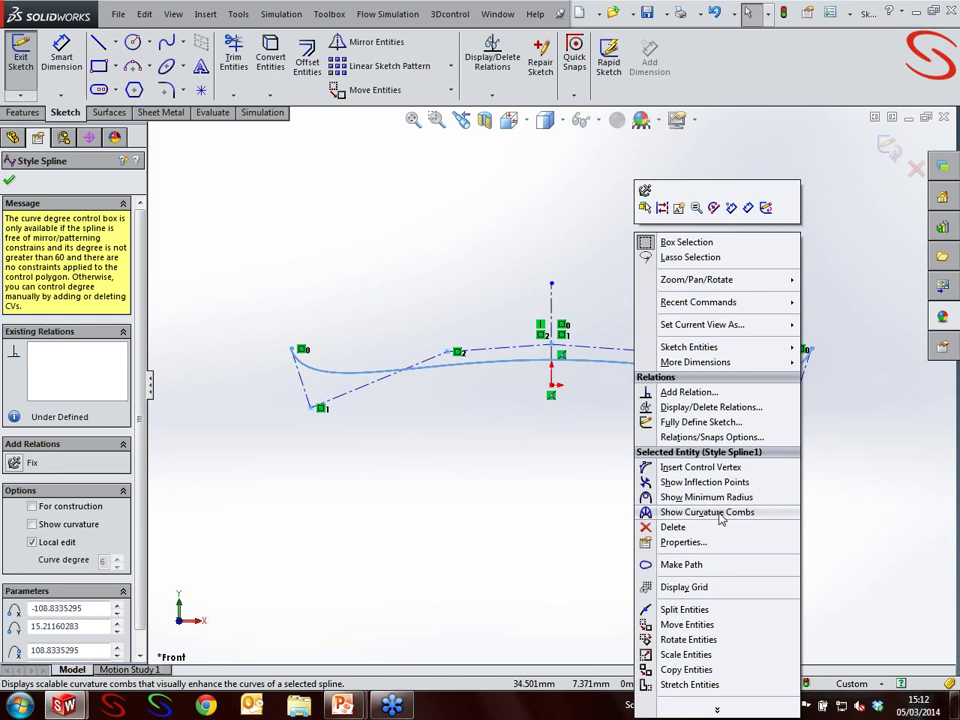
{"action": "left_click", "coordinate": [558, 510]}
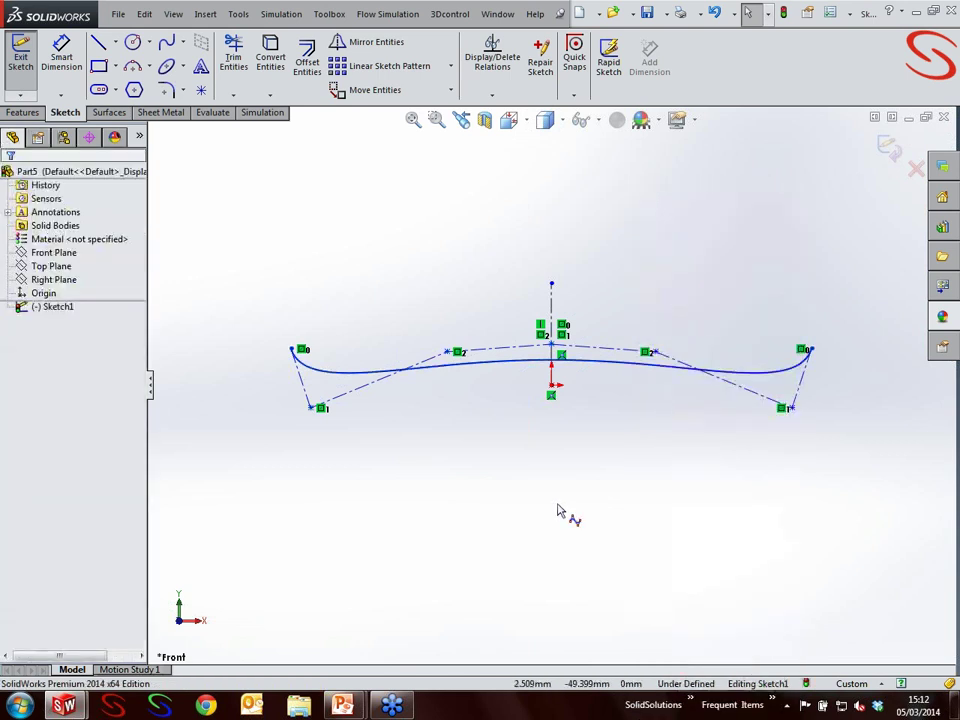
- Dimension the horizontal distance between the style spline's endpoints as 175 mm and place the dimension just above the centerline
{"action": "left_click", "coordinate": [61, 52]}
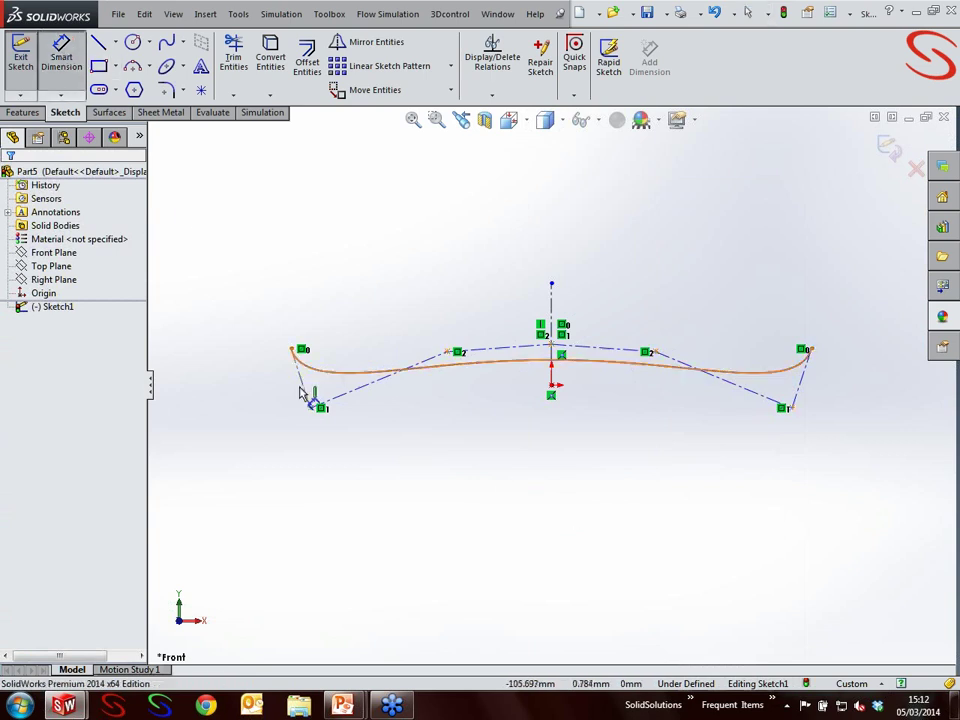
{"action": "left_click", "coordinate": [293, 349]}
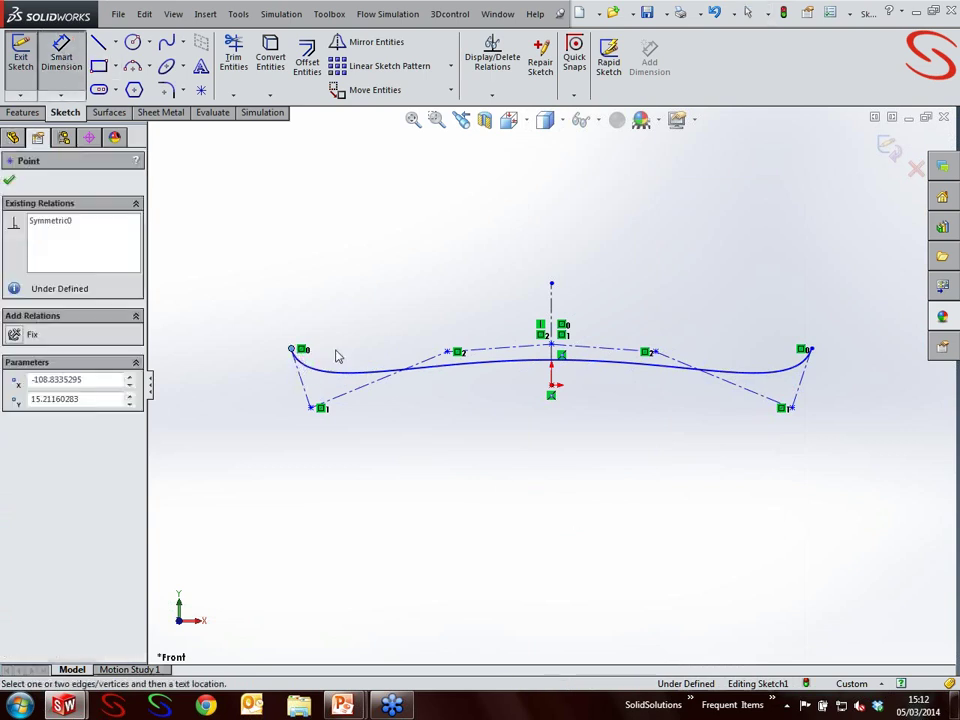
{"action": "left_click", "coordinate": [811, 350]}
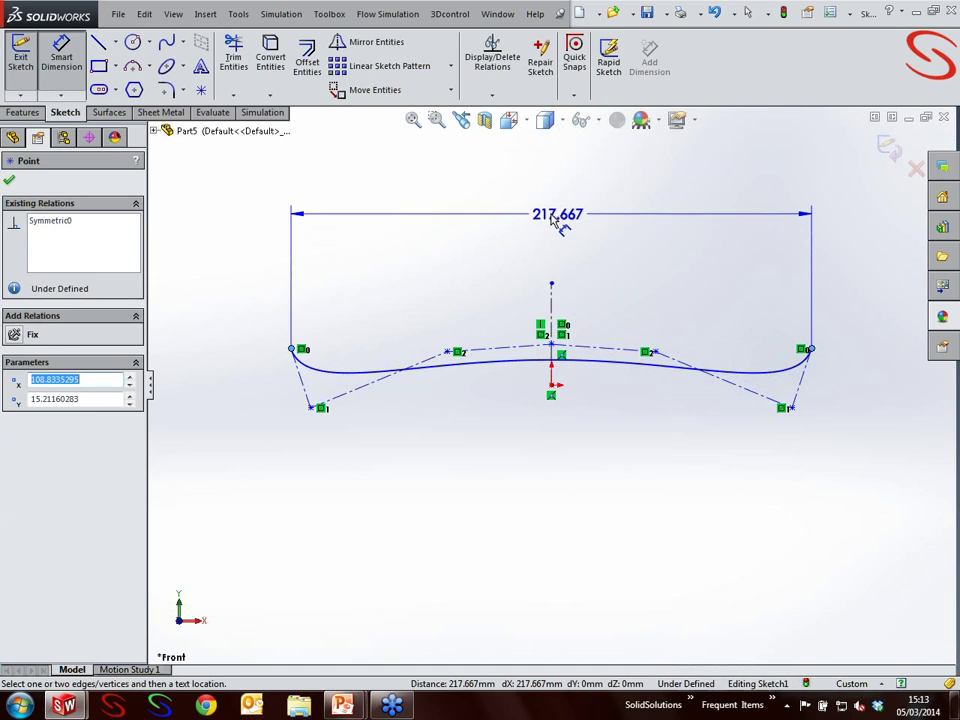
{"action": "left_click", "coordinate": [547, 212]}
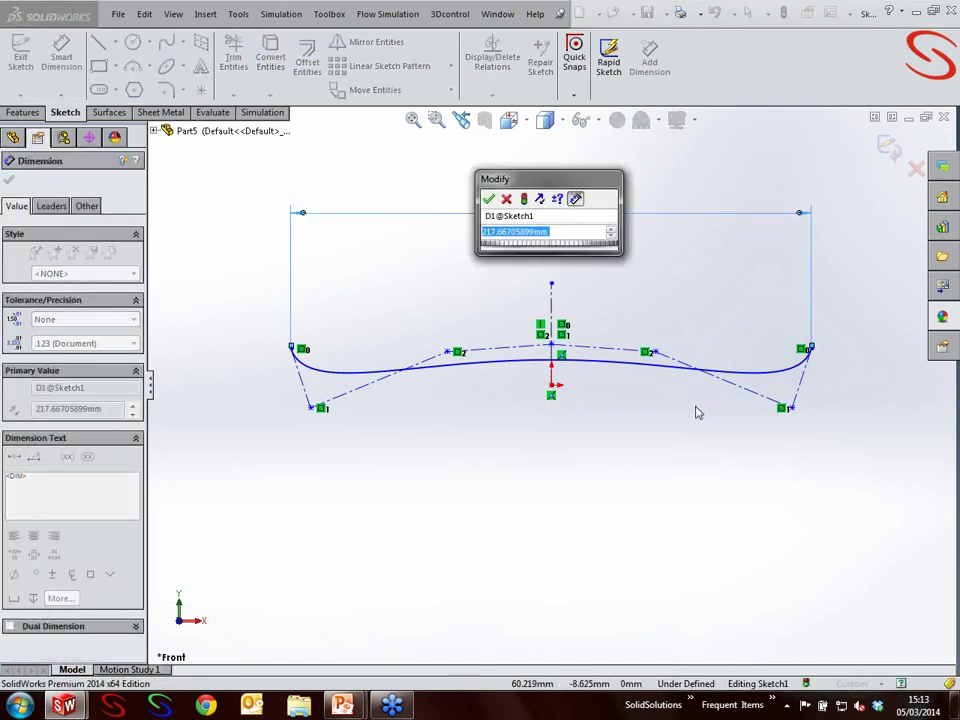
{"action": "type", "text": "175"}
{"action": "key", "text": "Return"}
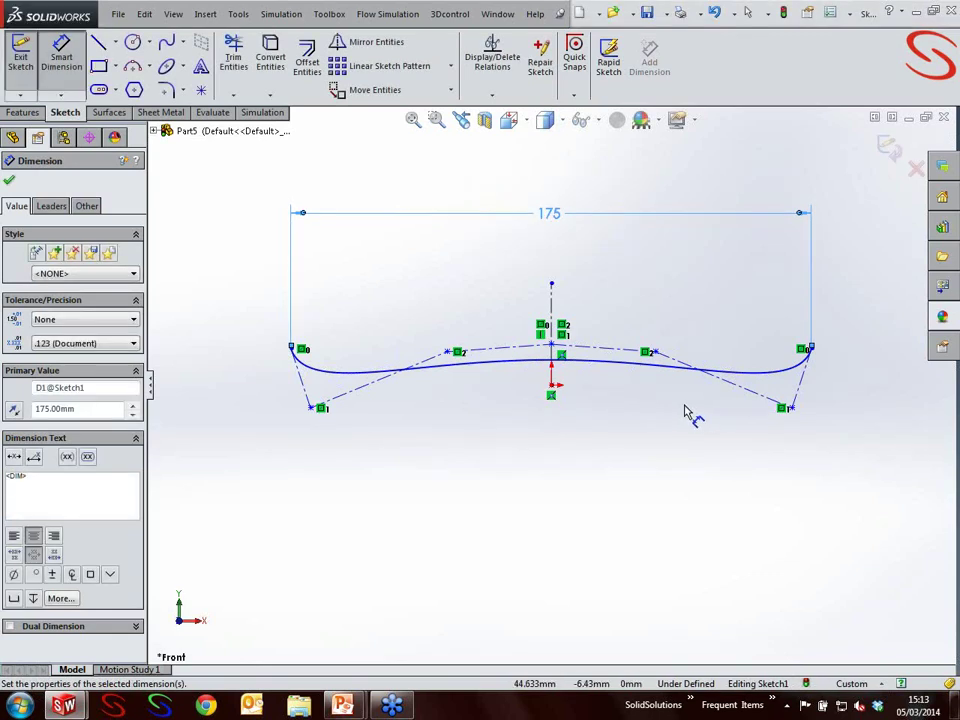
{"action": "left_click_drag", "start_coordinate": [559, 216], "coordinate": [553, 255]}
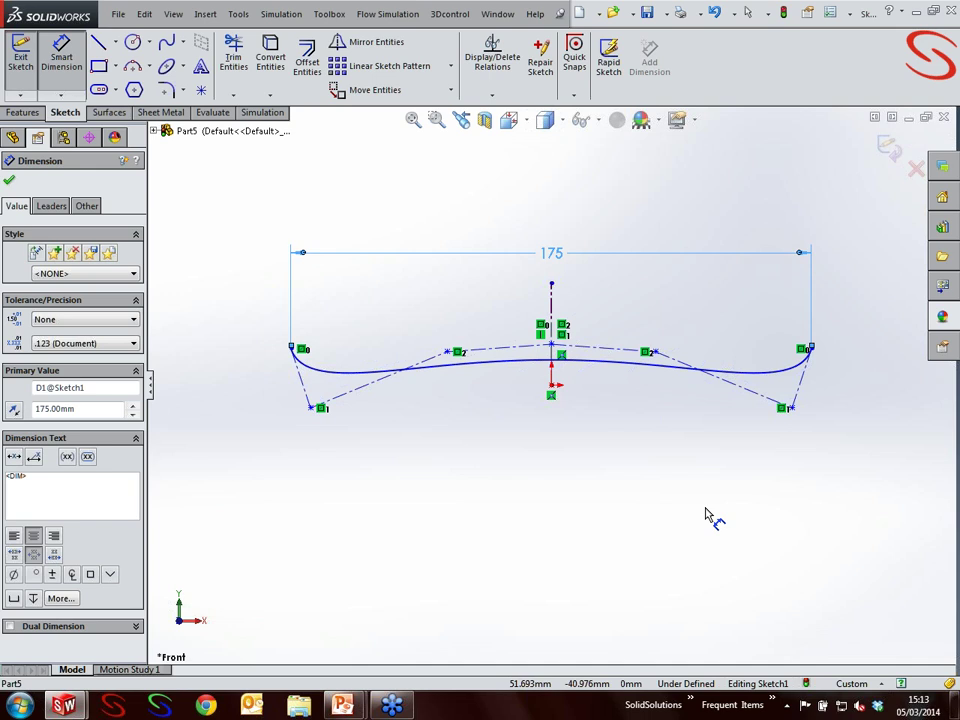
{"action": "left_click", "coordinate": [706, 514]}
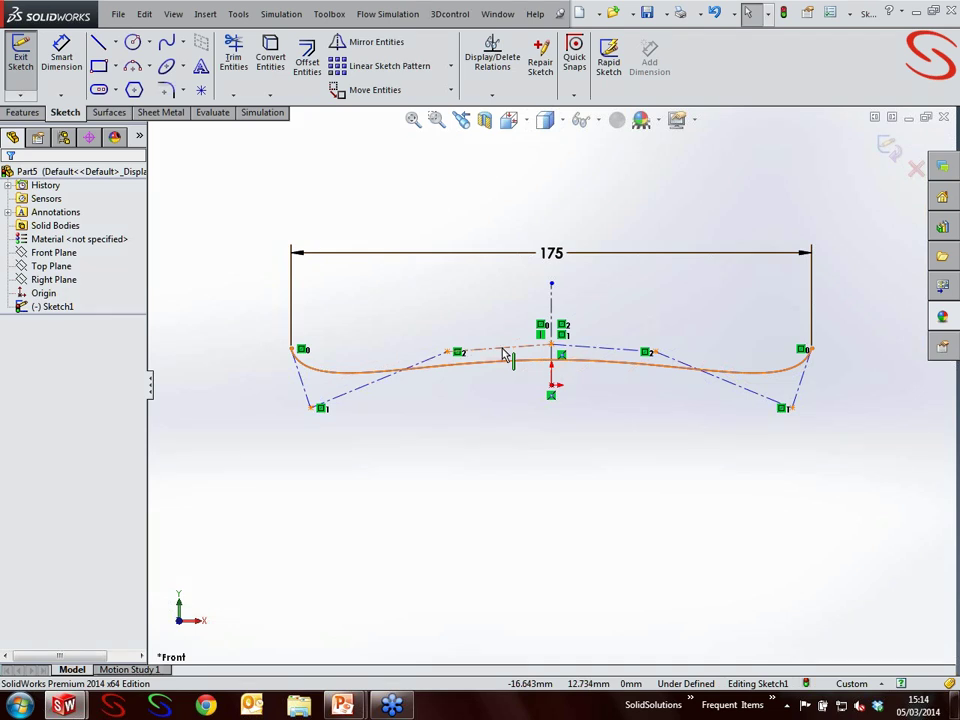
- Insert two new control vertices in the style spline's control polygon, one on each segment beside the middle vertex
{"action": "left_click", "coordinate": [505, 356]}
{"action": "right_click", "coordinate": [505, 356]}
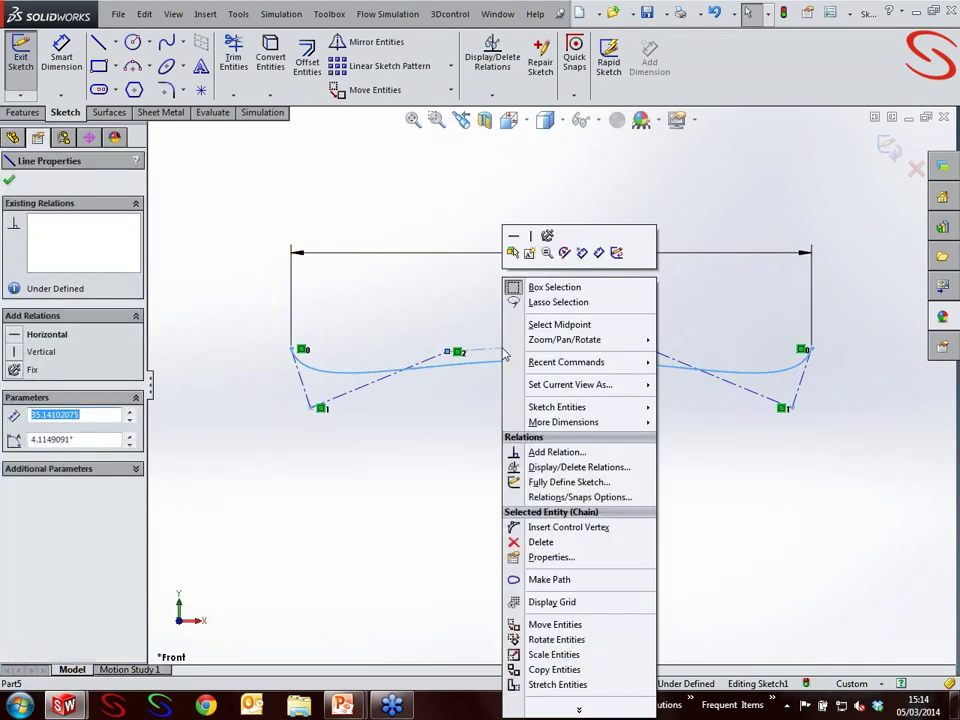
{"action": "left_click", "coordinate": [573, 528]}
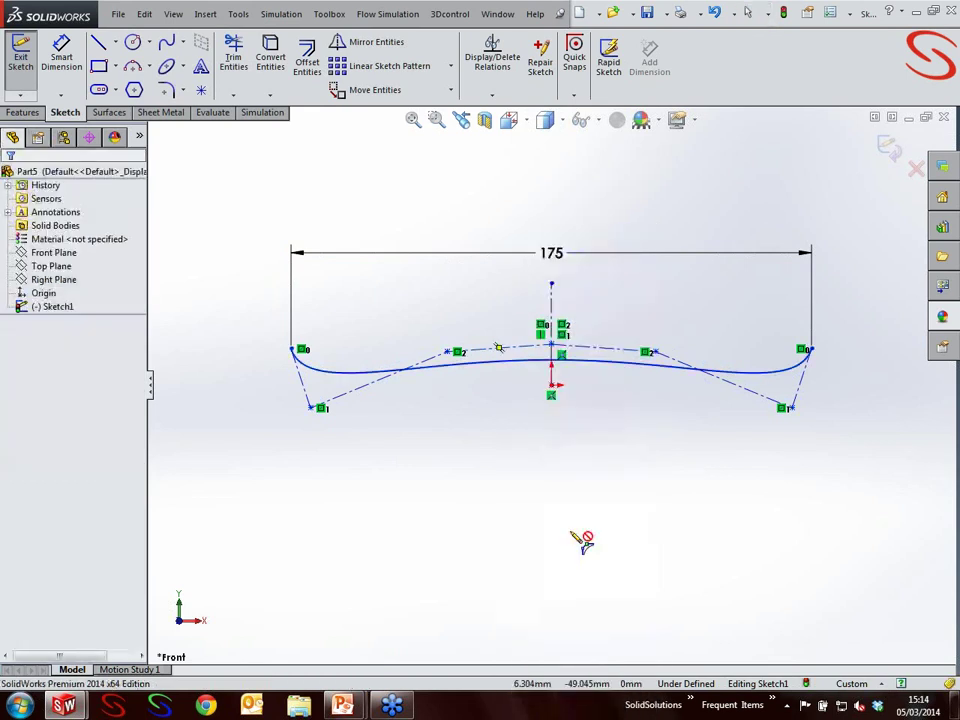
{"action": "left_click", "coordinate": [509, 347]}
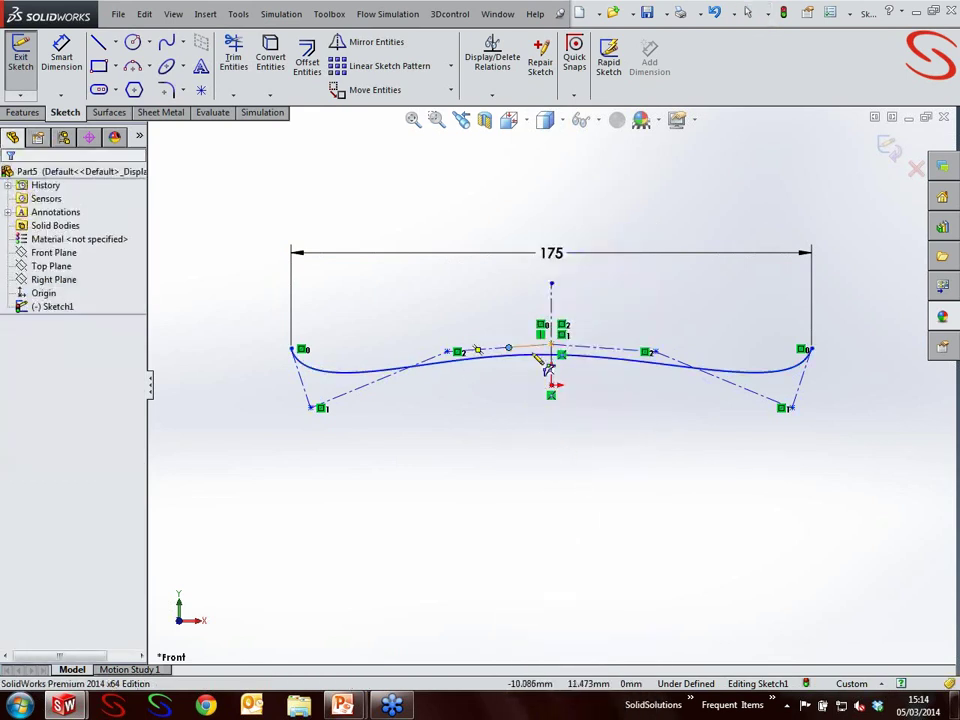
{"action": "left_click", "coordinate": [620, 364]}
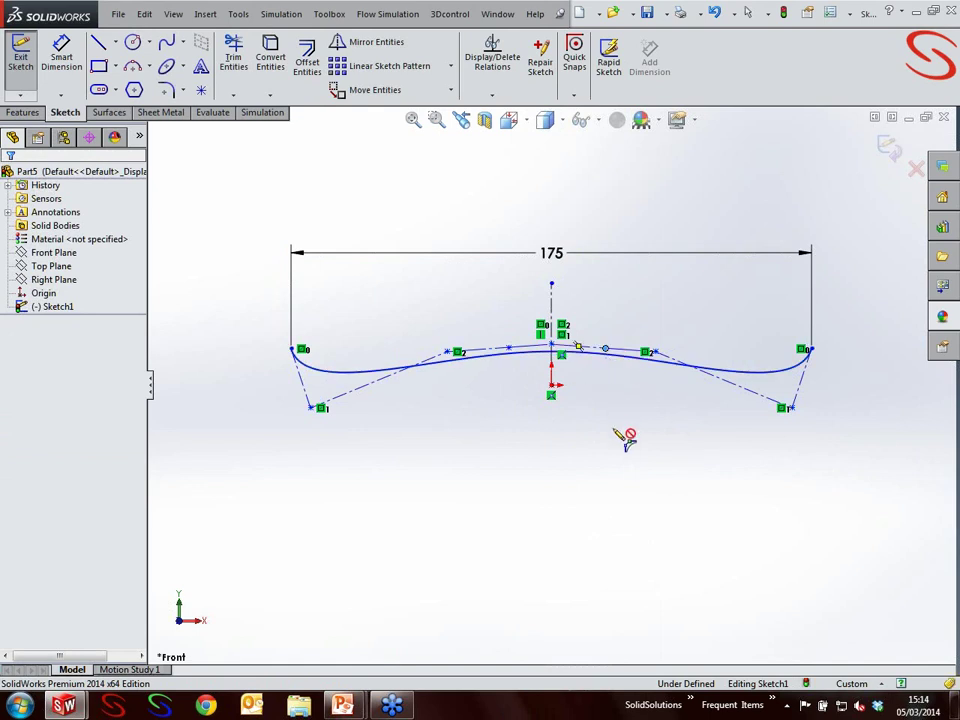
{"action": "key", "text": "Escape"}
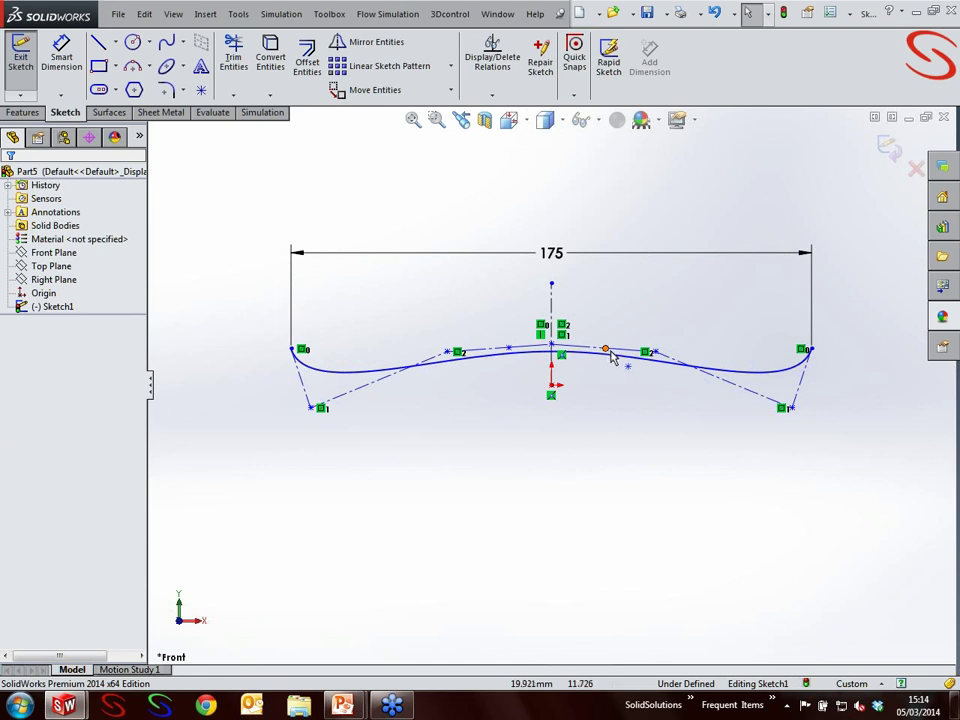
- Make the two newly inserted control vertices symmetric about the vertical centerline
{"action": "left_click", "coordinate": [615, 357]}
{"action": "left_click", "coordinate": [222, 181]}
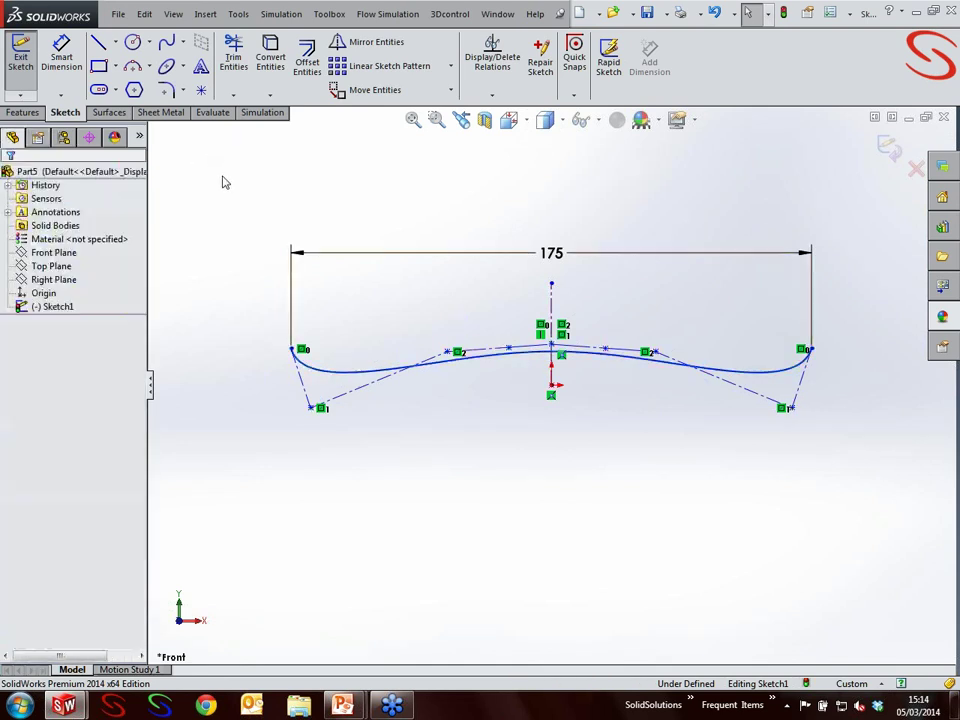
{"action": "left_click", "coordinate": [605, 348]}
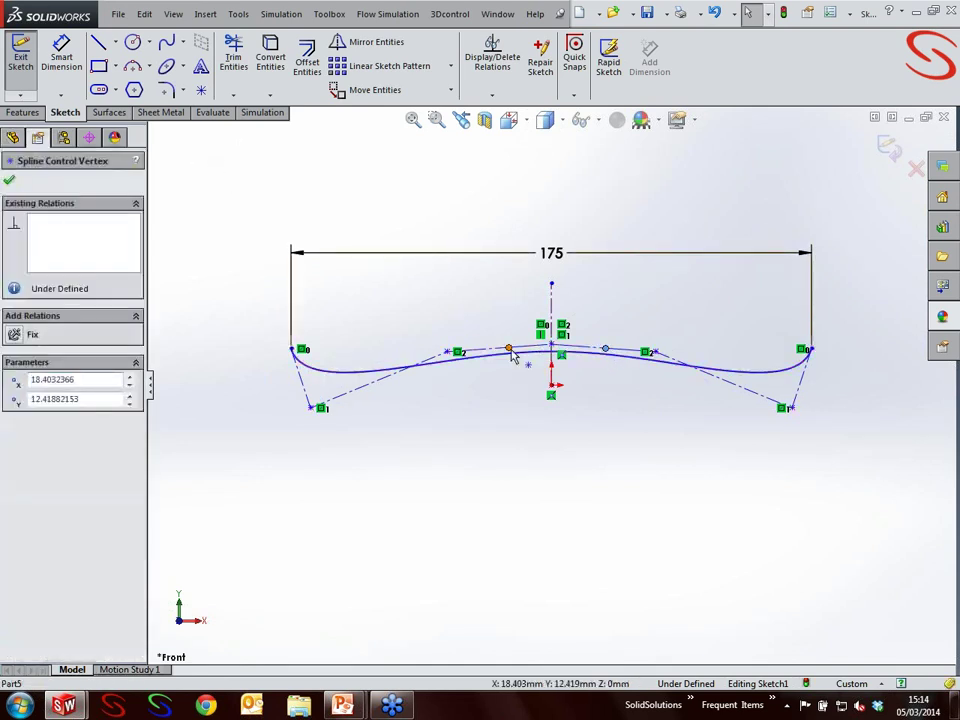
{"action": "left_click", "coordinate": [508, 348], "text": "ctrl"}
{"action": "left_click", "coordinate": [552, 305], "text": "ctrl"}
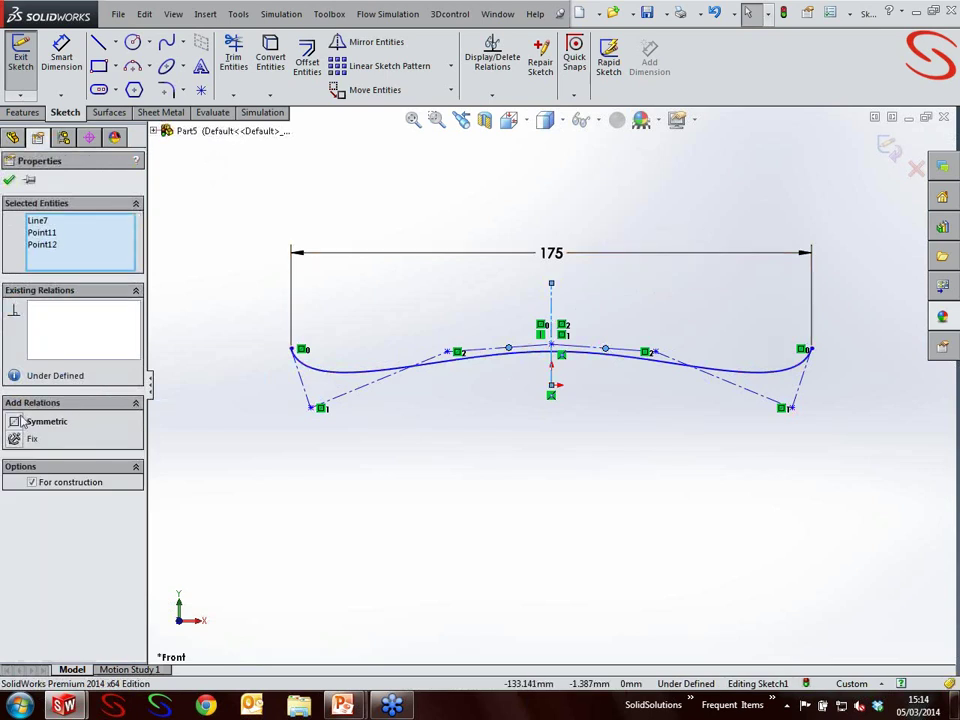
{"action": "left_click", "coordinate": [65, 421]}
{"action": "left_click", "coordinate": [343, 437]}
- Move the upper-left control vertex outward to about (-73.6, 9.5) mm and the newly inserted left vertex to about (-31.5, 9) mm
{"action": "left_click_drag", "start_coordinate": [447, 360], "coordinate": [333, 357]}
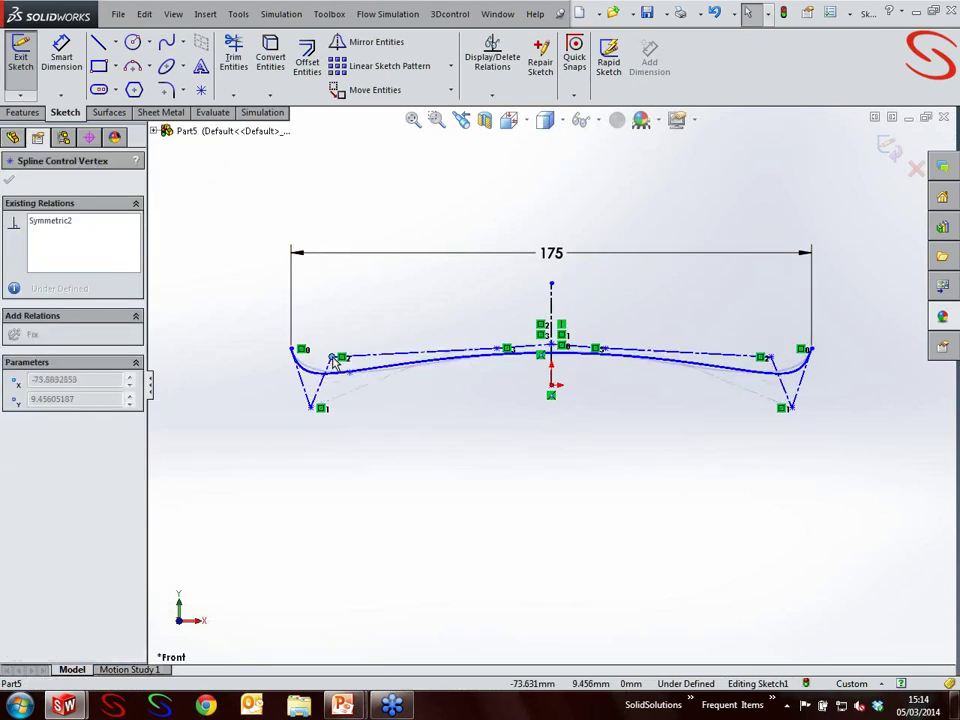
{"action": "left_click", "coordinate": [497, 348]}
{"action": "left_click_drag", "start_coordinate": [481, 358], "coordinate": [462, 362]}
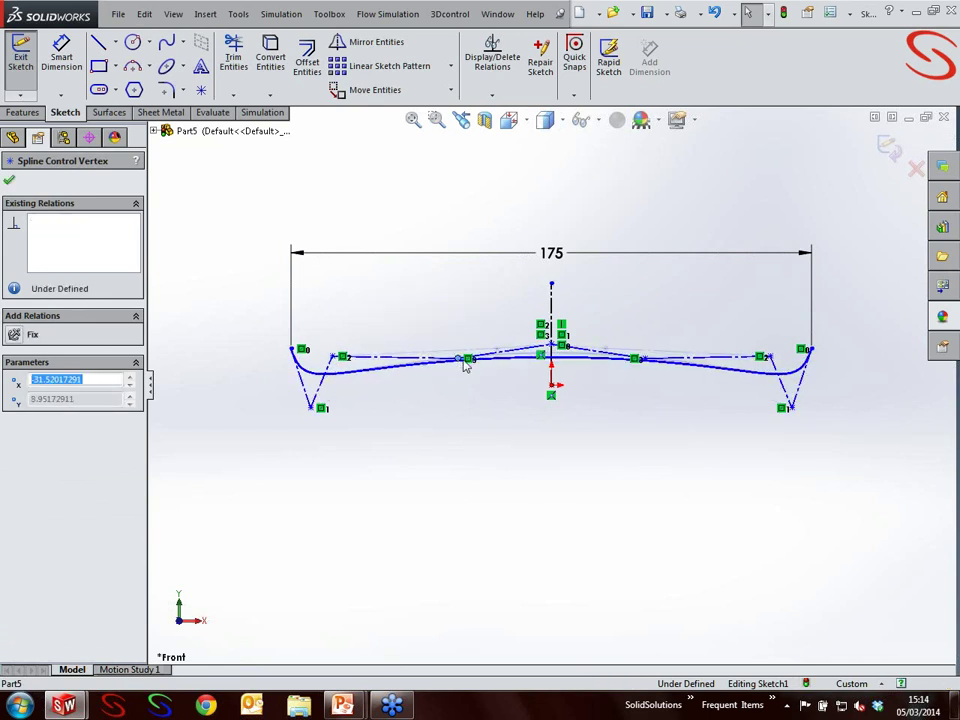
- Lower the middle control vertex onto the origin and spread the inserted symmetric vertices farther outward and slightly up to flatten the profile
{"action": "left_click", "coordinate": [551, 352]}
{"action": "left_click_drag", "start_coordinate": [551, 352], "coordinate": [556, 387]}
{"action": "left_click", "coordinate": [589, 476]}
{"action": "scroll", "coordinate": [579, 386], "scroll_direction": "down", "scroll_amount": 1}
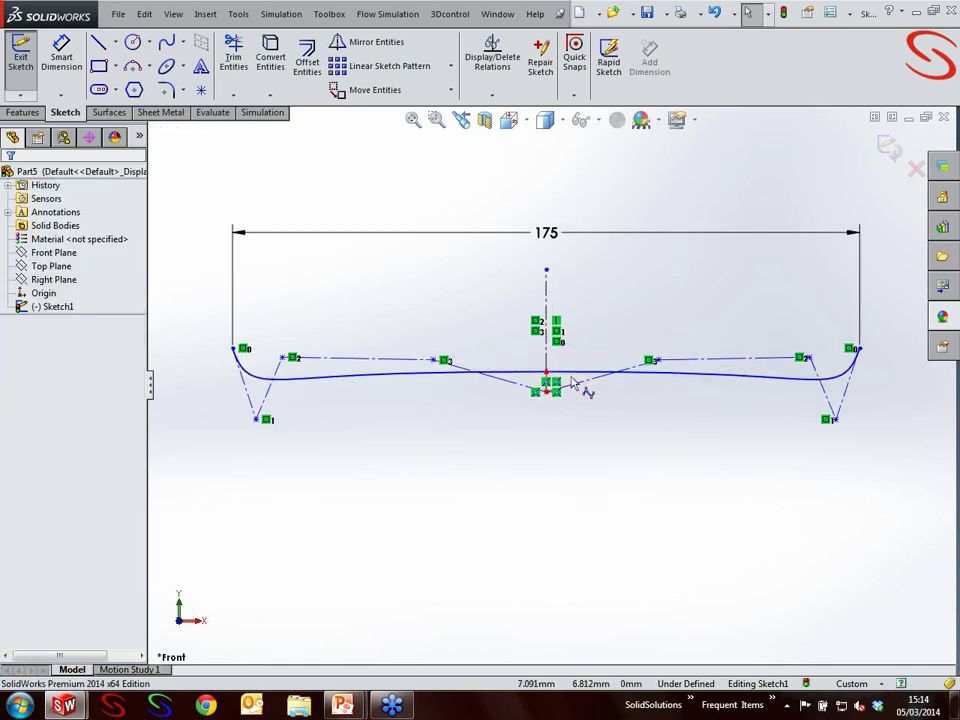
{"action": "left_click_drag", "start_coordinate": [650, 359], "coordinate": [700, 363]}
{"action": "left_click", "coordinate": [694, 489]}
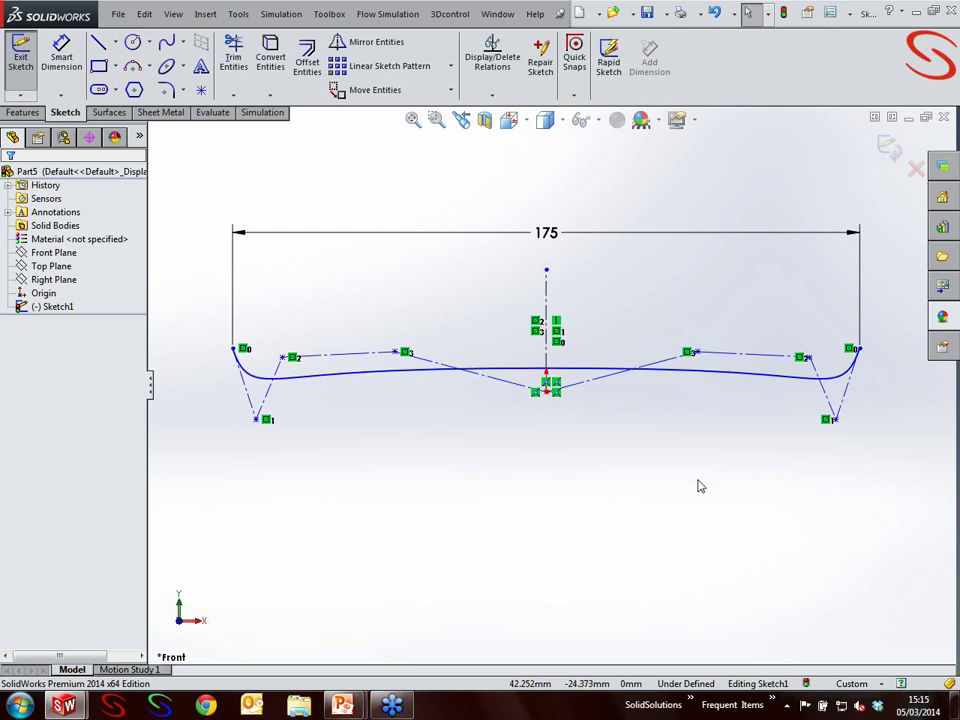
- Add a length dimension along the style spline, accept its current value, and place it below the profile
{"action": "left_click", "coordinate": [61, 66]}
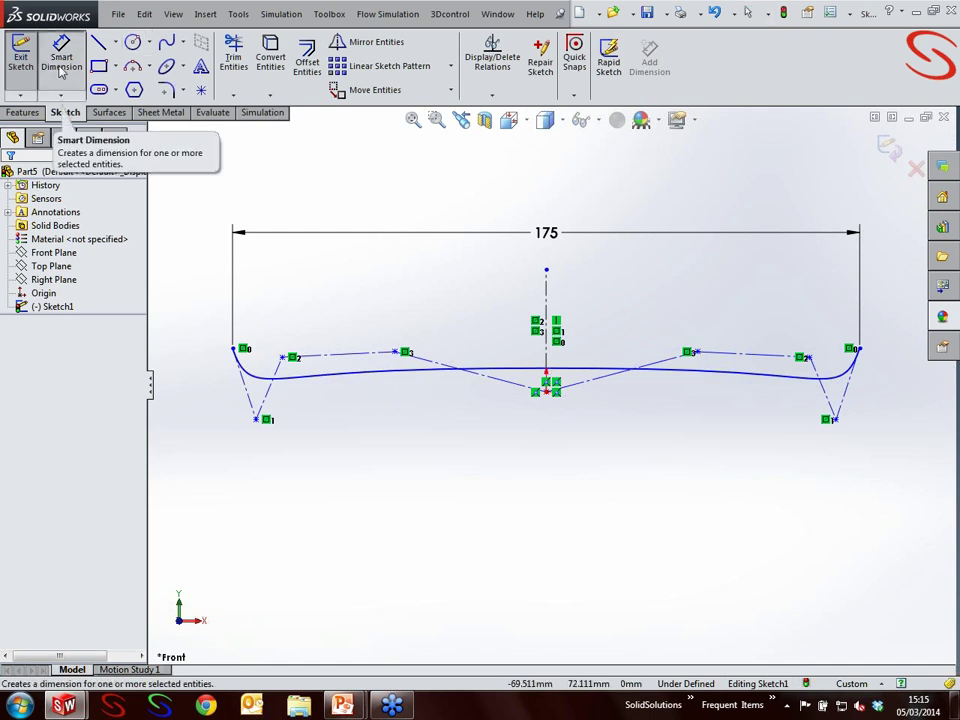
{"action": "left_click", "coordinate": [390, 379]}
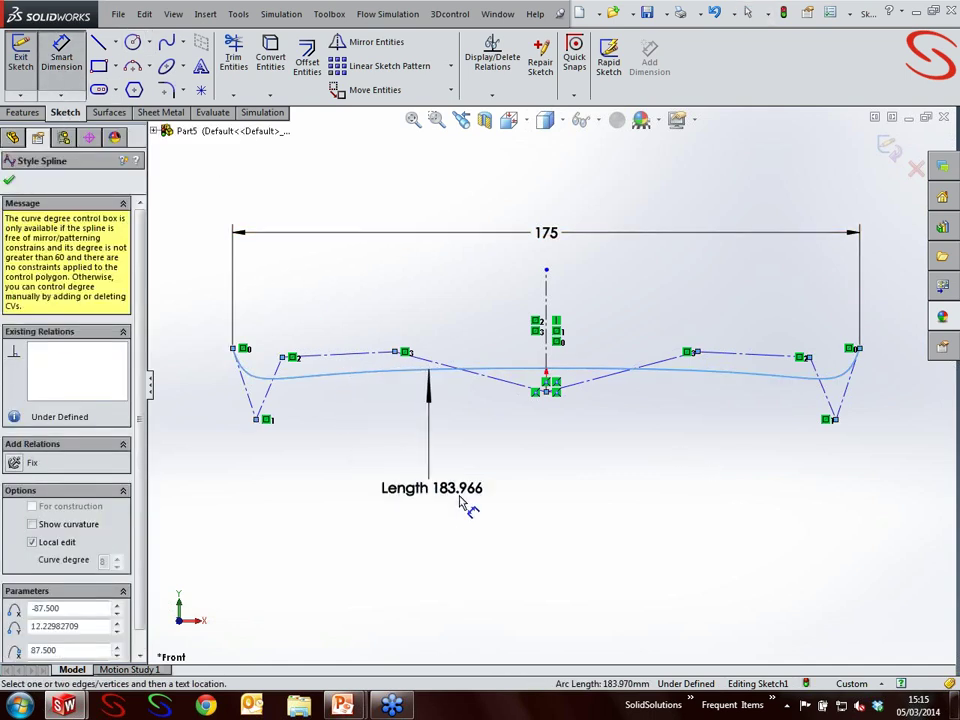
{"action": "left_click", "coordinate": [418, 545]}
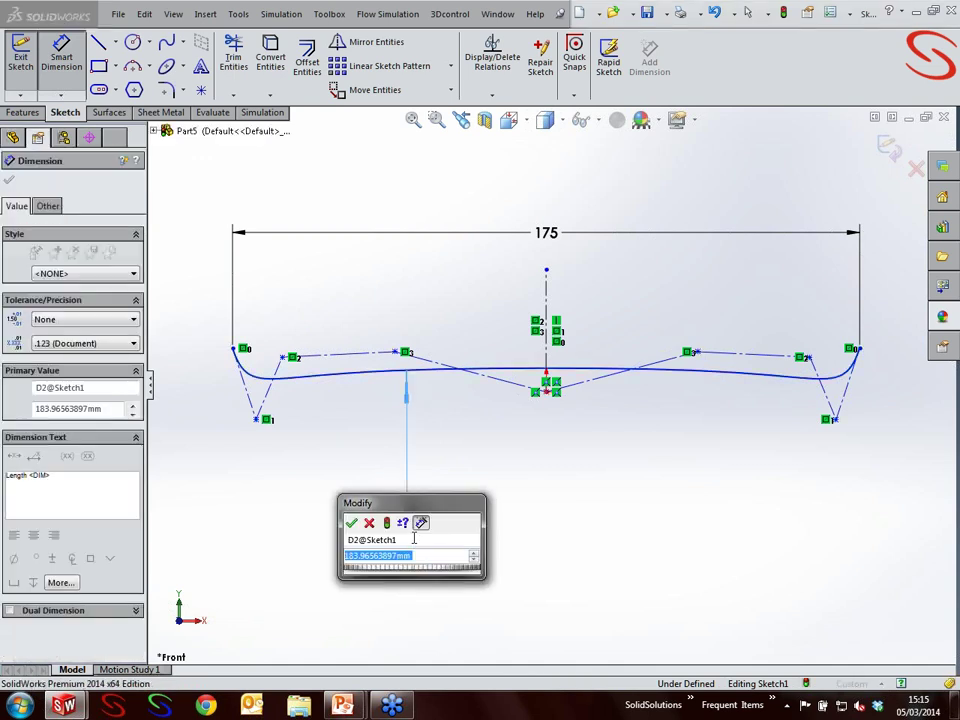
{"action": "key", "text": "Return"}
{"action": "left_click", "coordinate": [529, 561]}
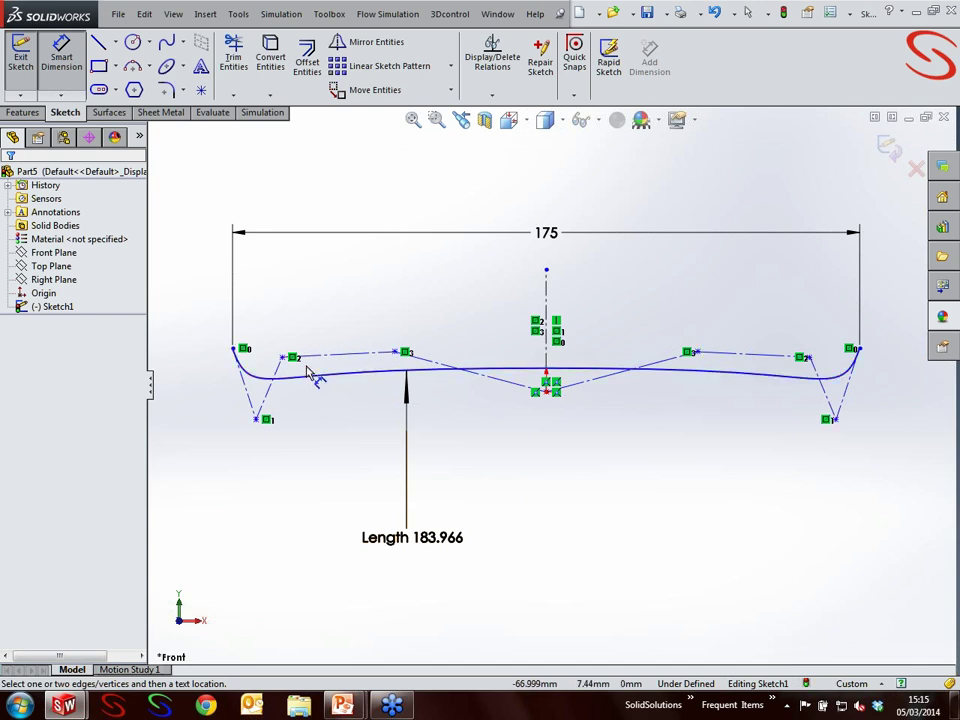
- Extrude the ski-profile spline as a surface to a blind depth of 10 mm from the sketch plane
{"action": "key", "text": "Escape"}
{"action": "left_click", "coordinate": [110, 112]}
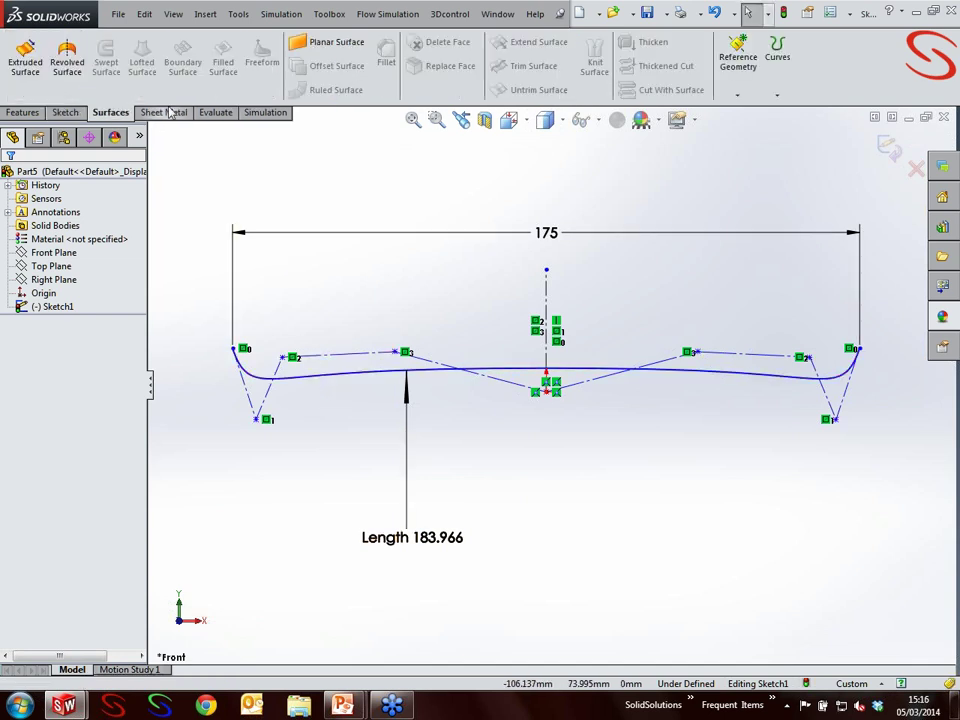
{"action": "left_click", "coordinate": [43, 74]}
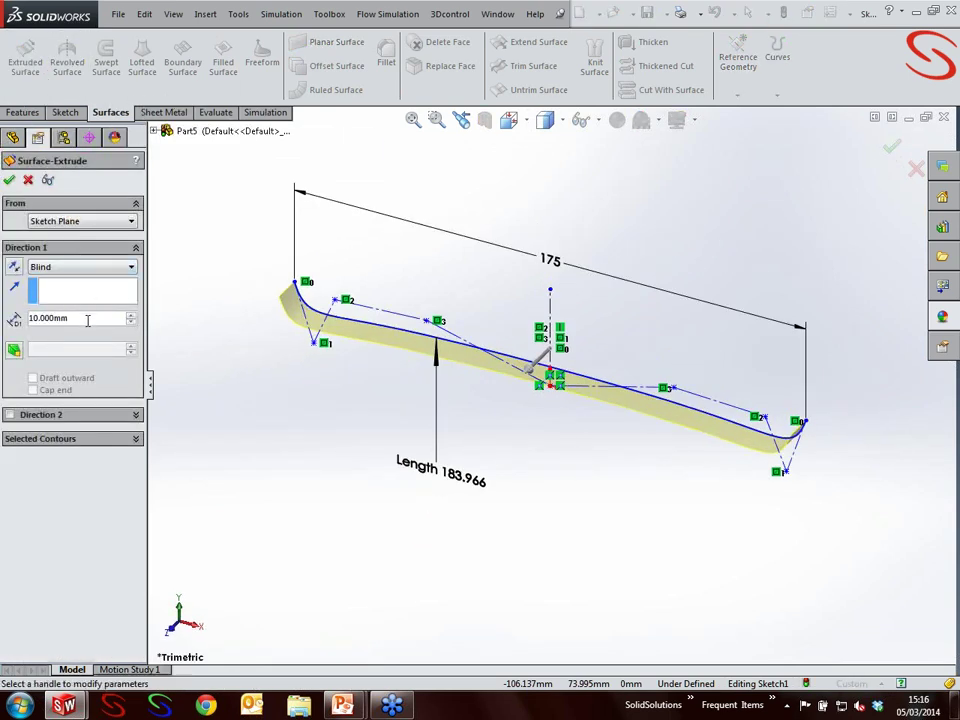
{"action": "left_click", "coordinate": [9, 180]}
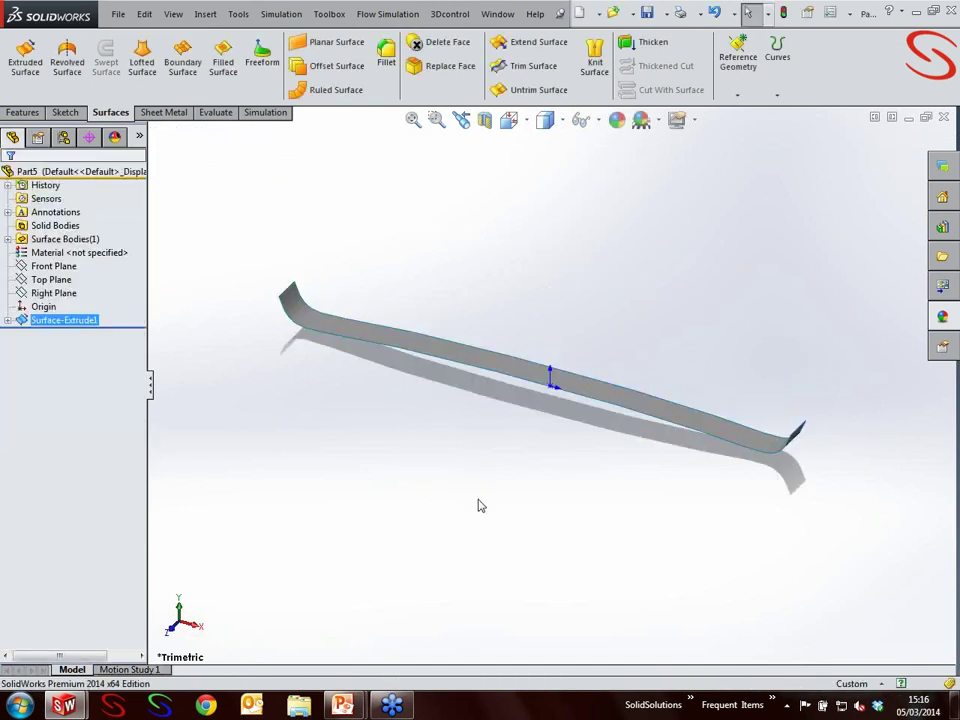
- Draw a three-point spline on the surface at the raised tip, from one long edge through the end edge's midpoint to the opposite long edge
{"action": "middle_click_drag", "start_coordinate": [527, 480], "coordinate": [529, 508]}
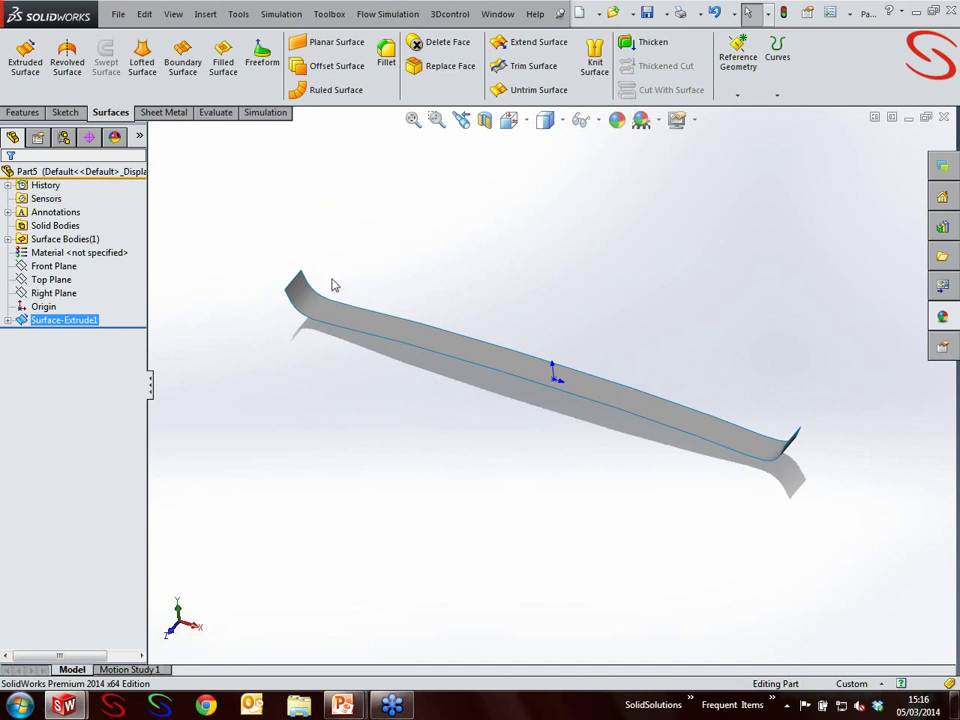
{"action": "scroll", "coordinate": [334, 286], "scroll_direction": "down", "scroll_amount": 3}
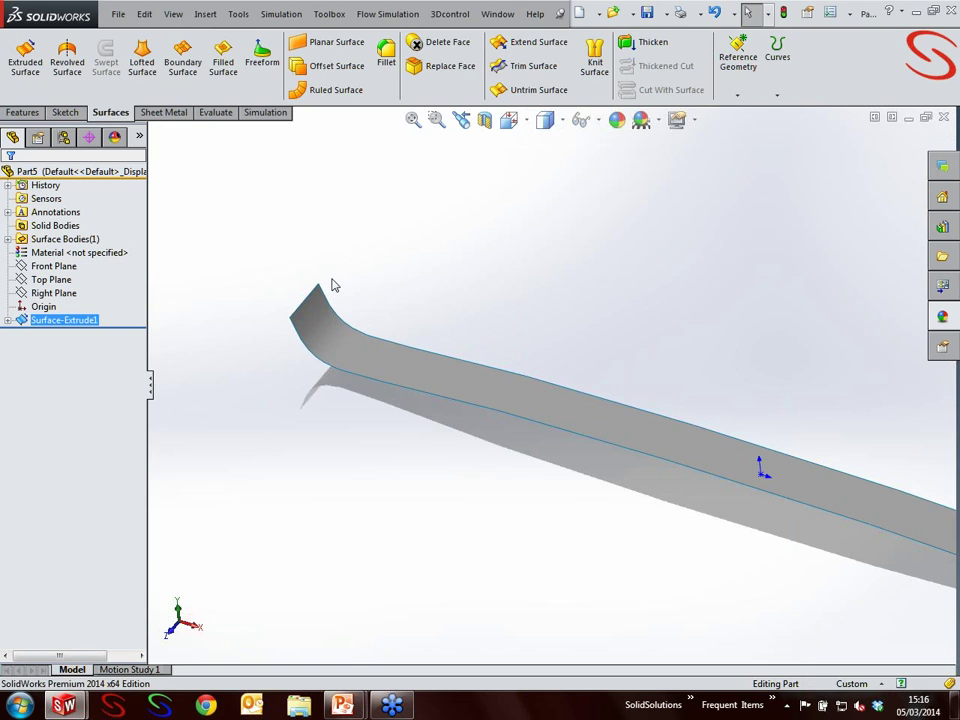
{"action": "left_click", "coordinate": [63, 113]}
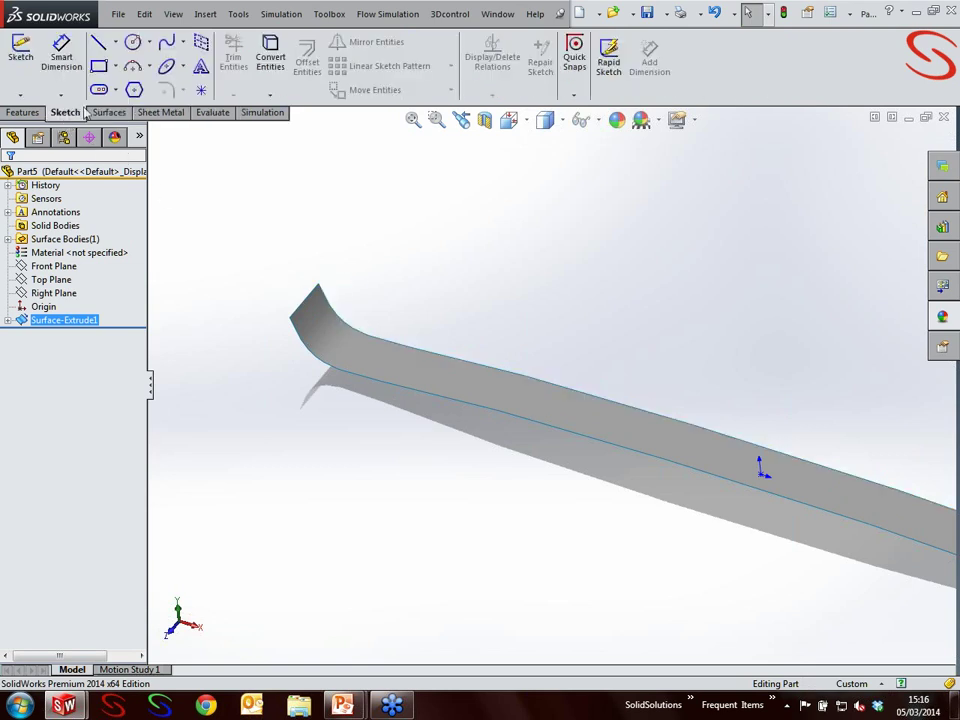
{"action": "left_click", "coordinate": [183, 44]}
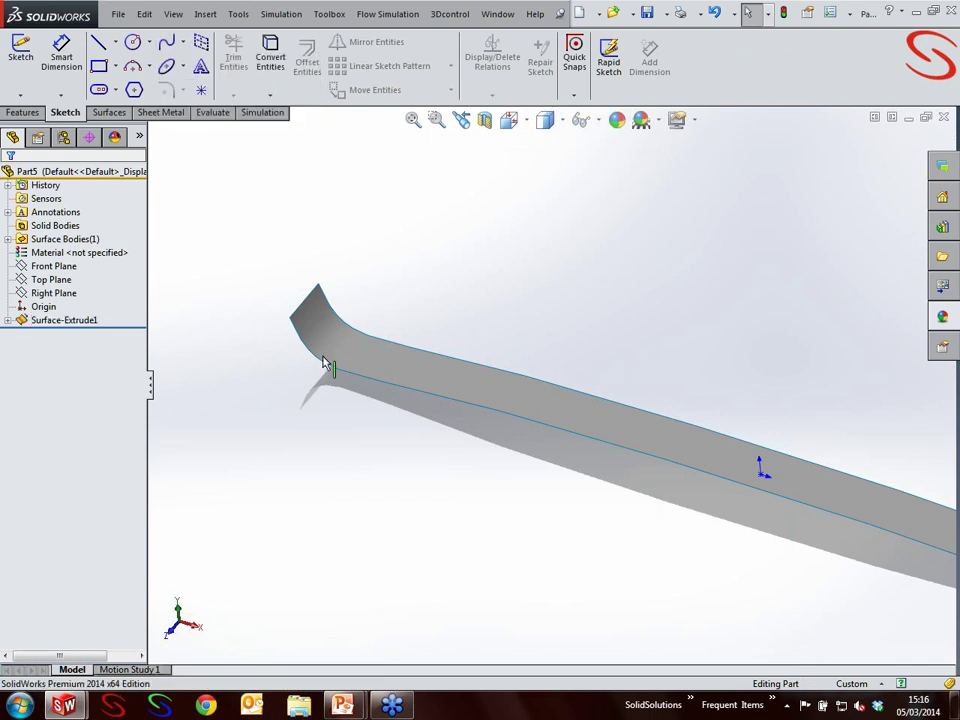
{"action": "left_click", "coordinate": [334, 316]}
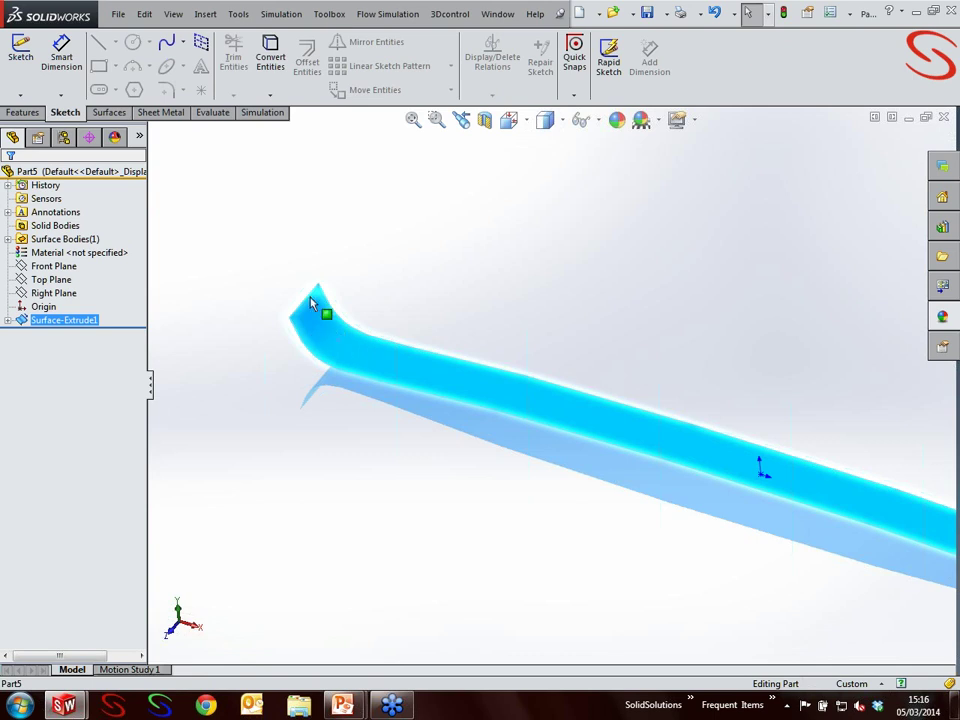
{"action": "left_click", "coordinate": [183, 42]}
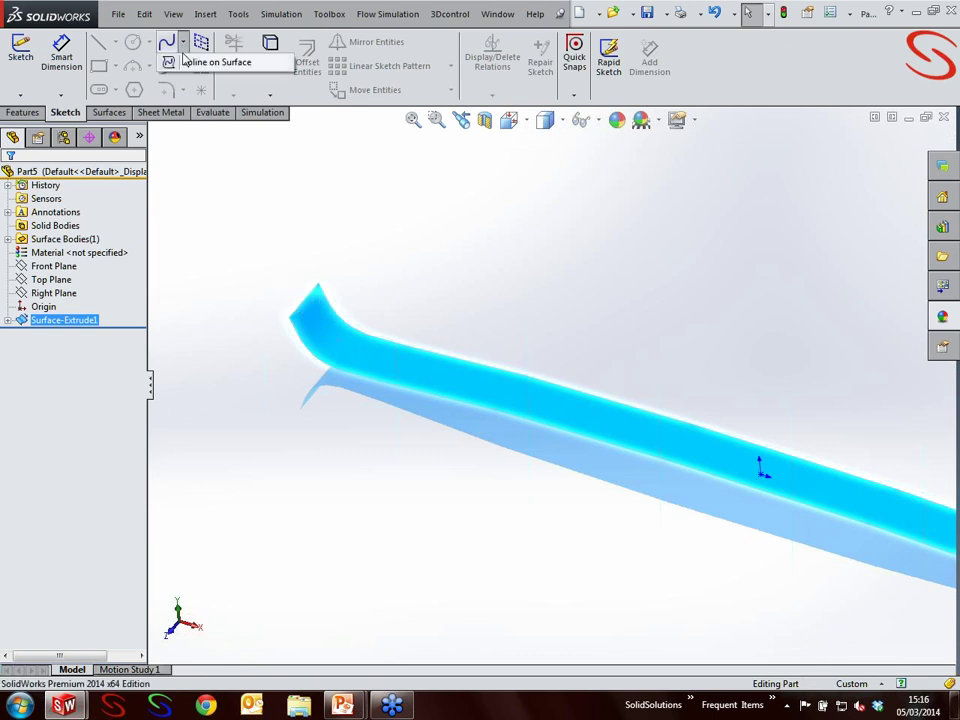
{"action": "left_click", "coordinate": [186, 63]}
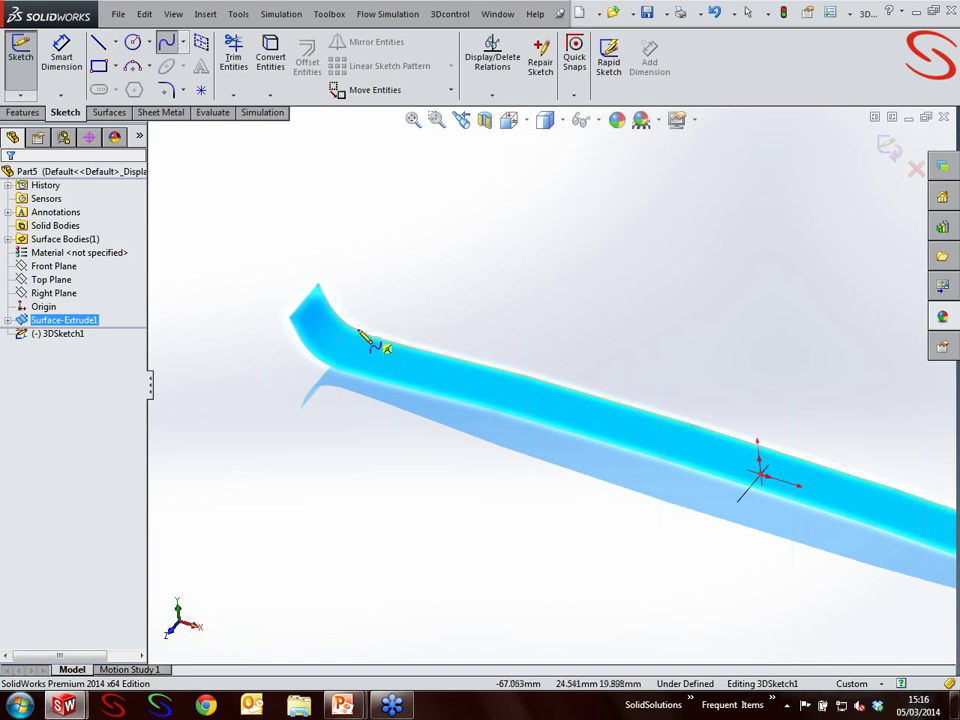
{"action": "left_click", "coordinate": [360, 332]}
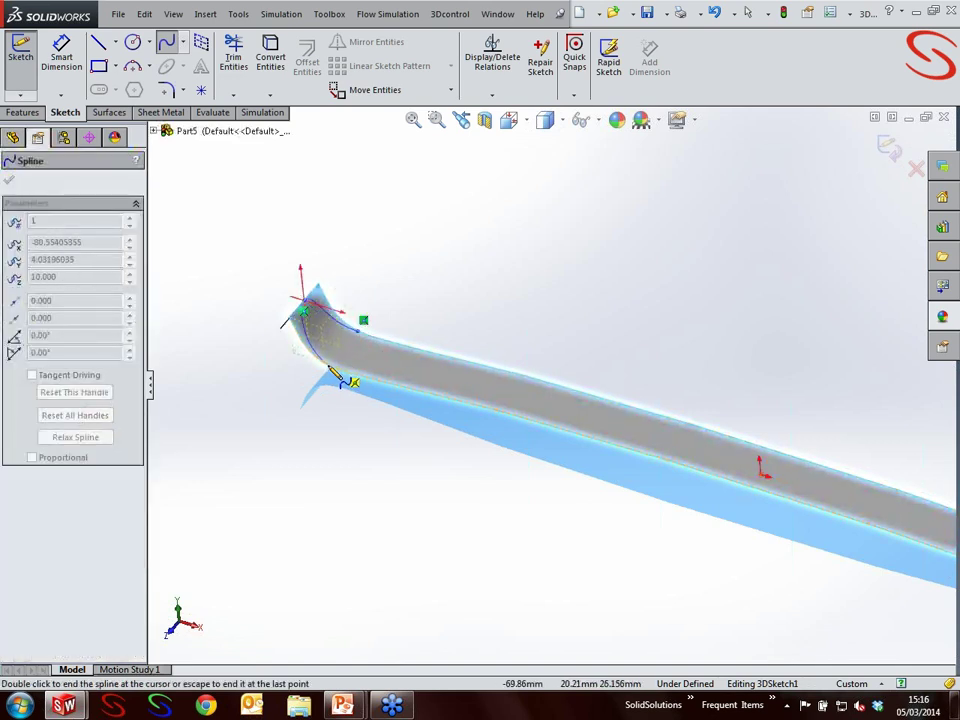
{"action": "double_click", "coordinate": [331, 367]}
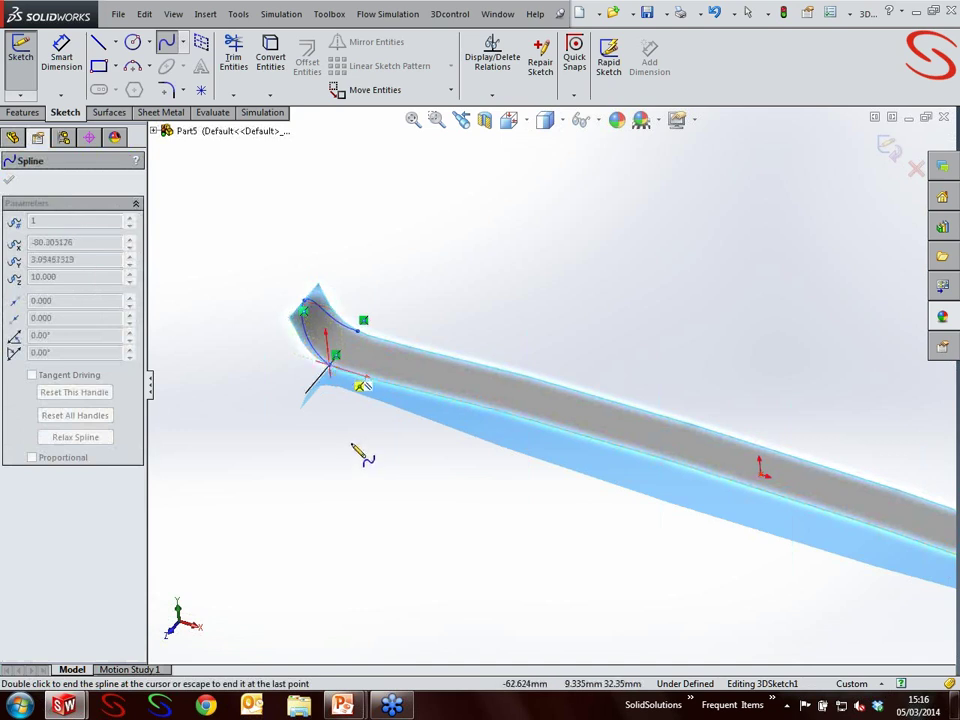
{"action": "key", "text": "Escape"}
- Check the existing relation between the surface spline's endpoint and the long edge of the surface
{"action": "middle_click_drag", "start_coordinate": [313, 484], "coordinate": [369, 390]}
{"action": "scroll", "coordinate": [386, 390], "scroll_direction": "down", "scroll_amount": 3}
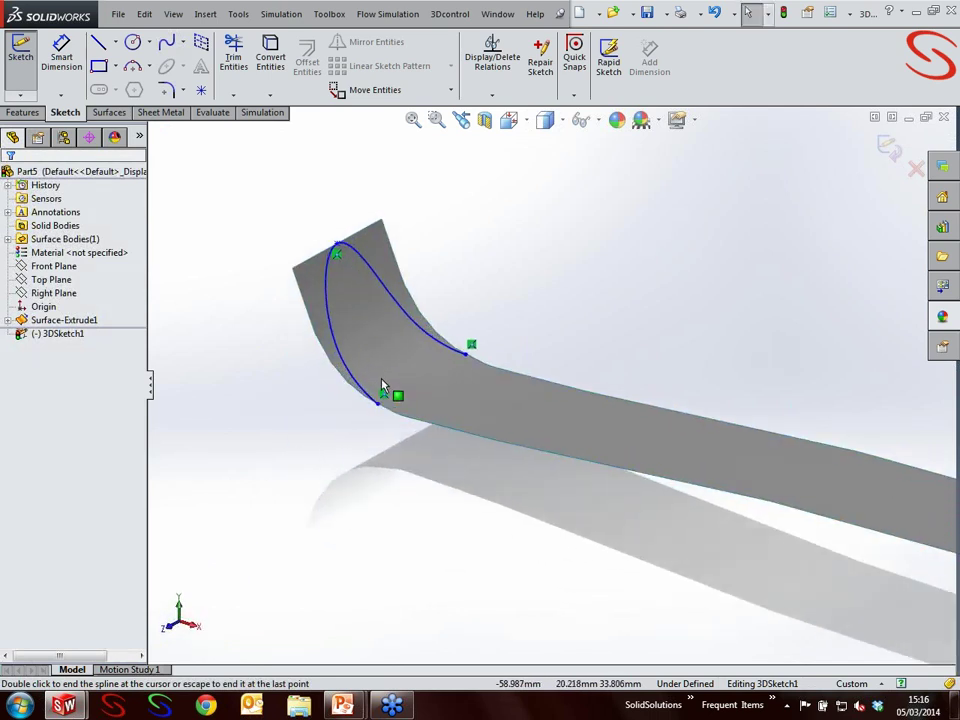
{"action": "double_click", "coordinate": [494, 352]}
{"action": "left_click", "coordinate": [509, 361], "text": "ctrl"}
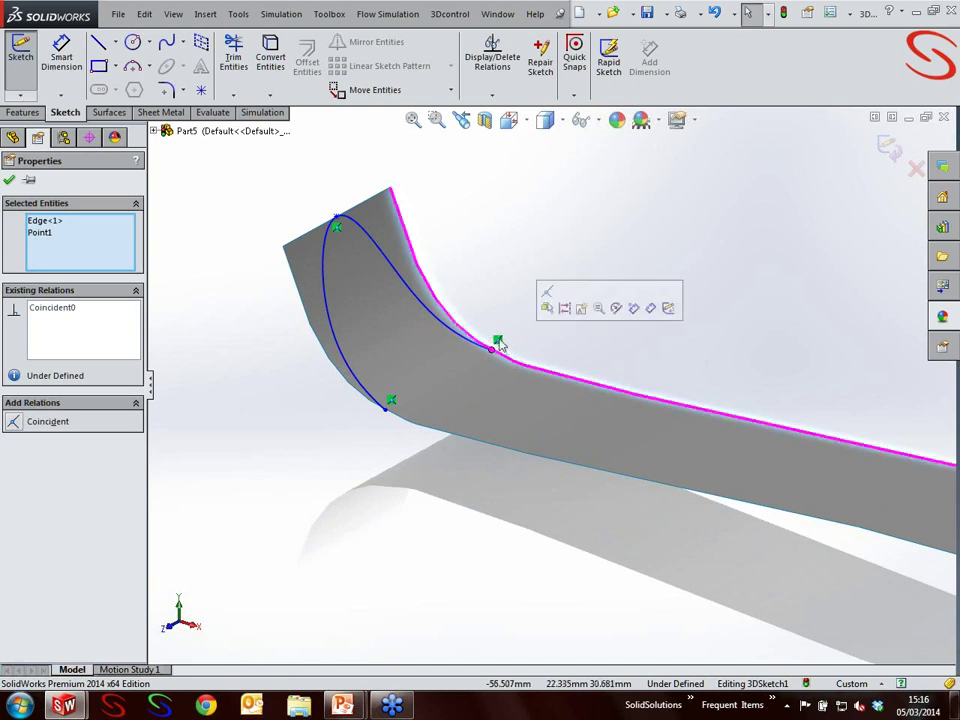
{"action": "left_click", "coordinate": [372, 450]}
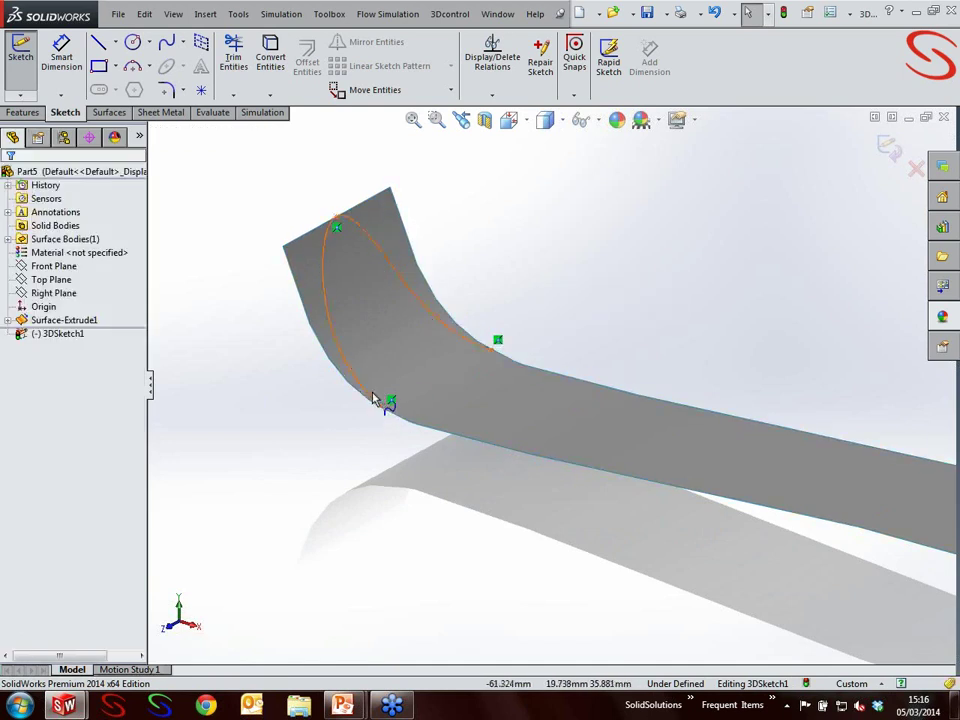
- Constrain the tangent handles at both ends of the surface spline with Along X relations
{"action": "left_click", "coordinate": [372, 397]}
{"action": "scroll", "coordinate": [375, 420], "scroll_direction": "down", "scroll_amount": 3}
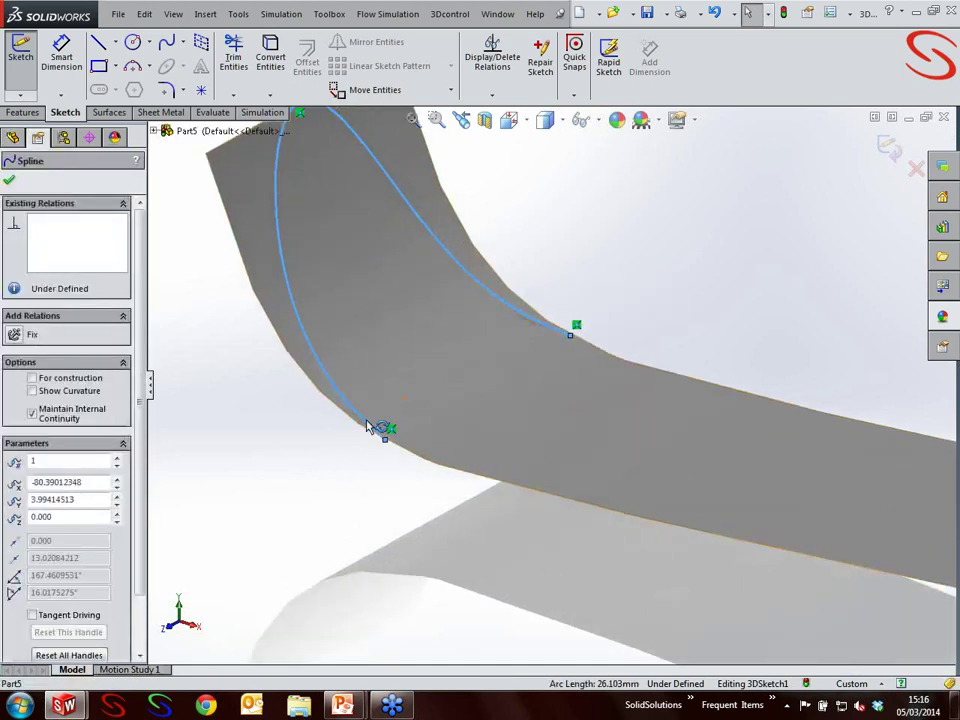
{"action": "left_click", "coordinate": [362, 423]}
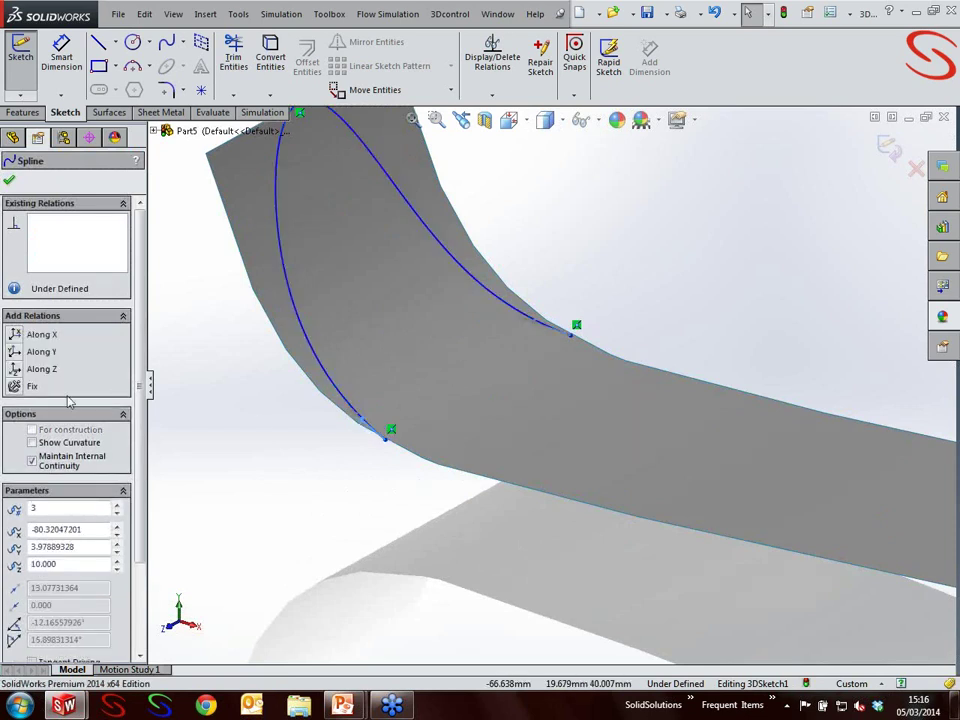
{"action": "left_click", "coordinate": [42, 334]}
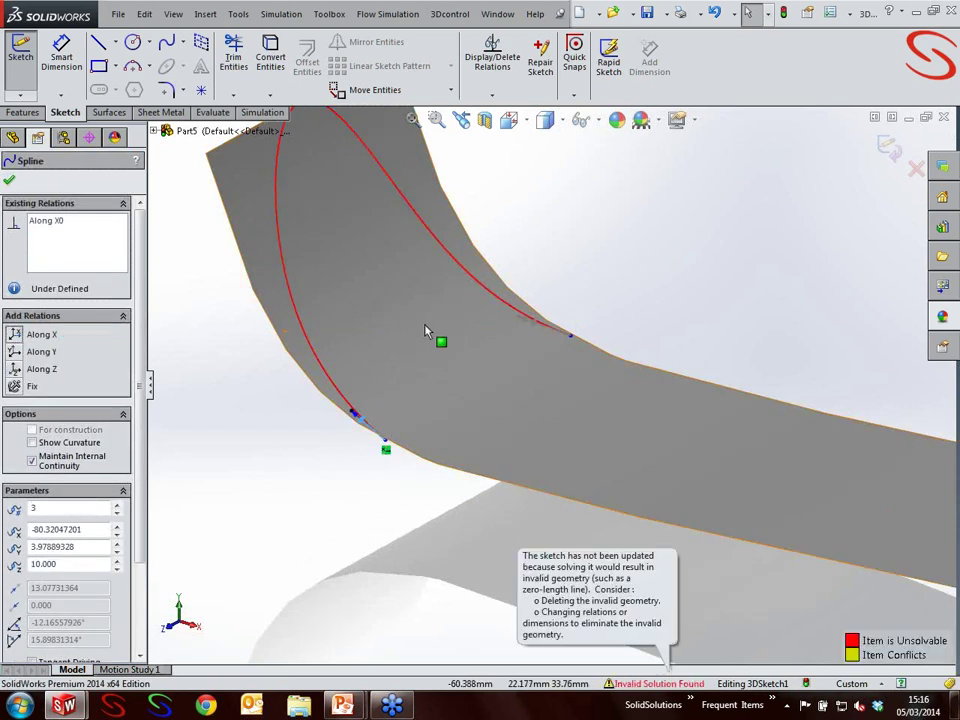
{"action": "key", "text": "ctrl+z"}
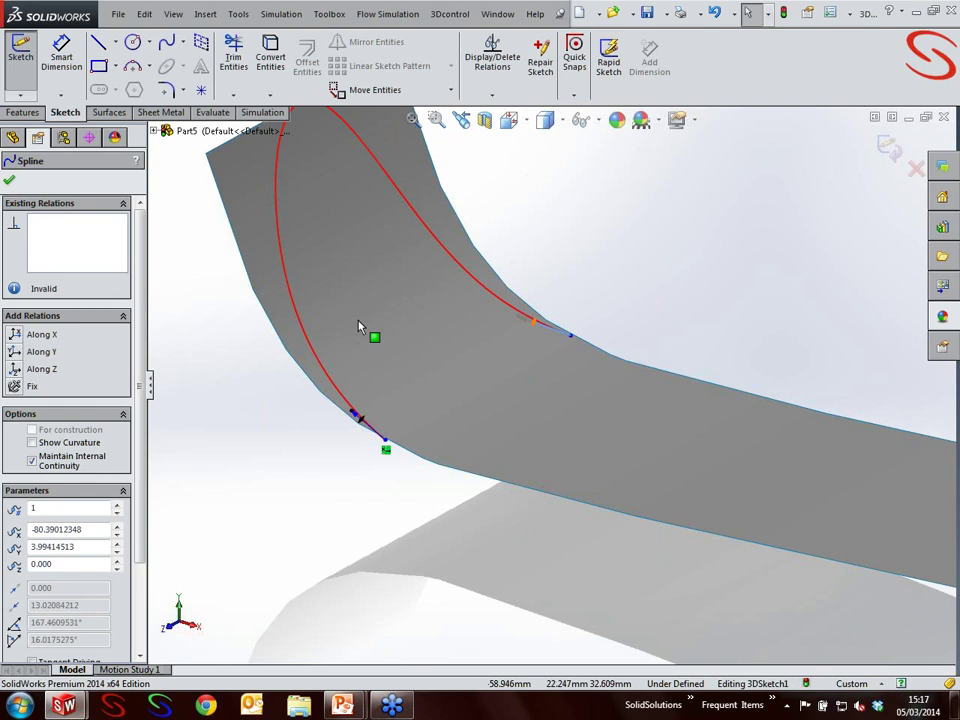
{"action": "left_click", "coordinate": [15, 335]}
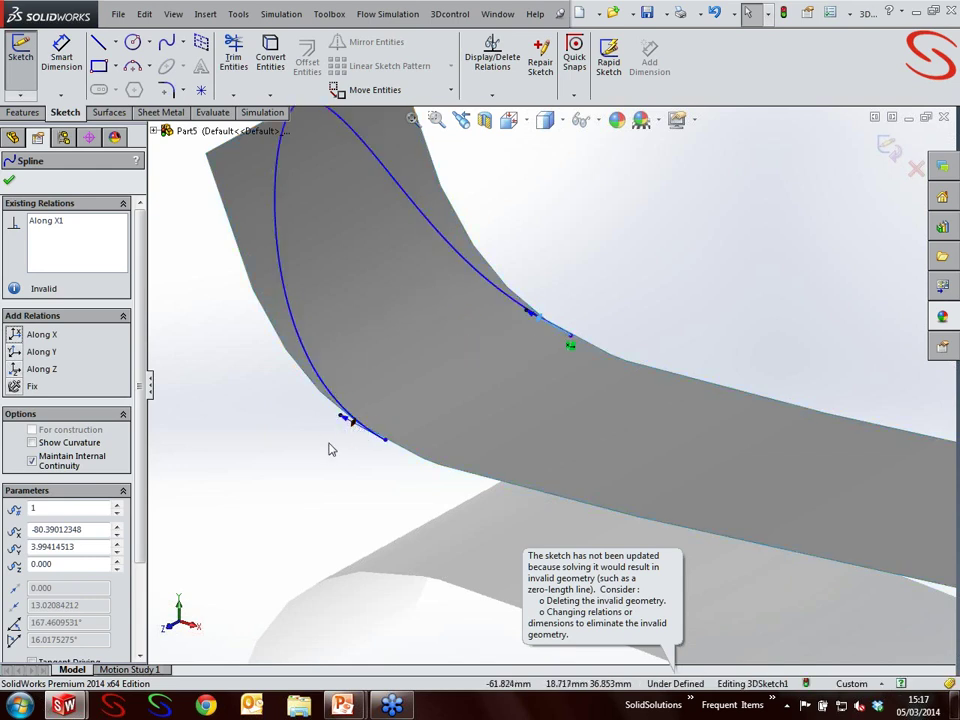
- Constrain the tangent handle at the spline's middle point on the tip edge with an Along Z relation
{"action": "middle_click_drag", "start_coordinate": [319, 467], "coordinate": [394, 435]}
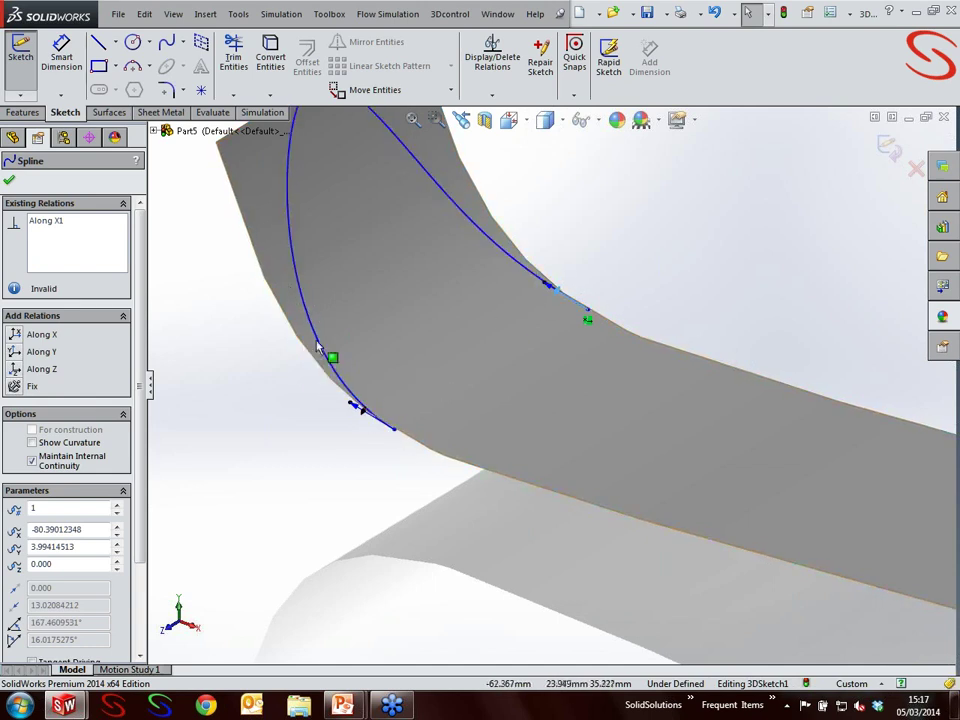
{"action": "scroll", "coordinate": [592, 245], "scroll_direction": "up", "scroll_amount": 2}
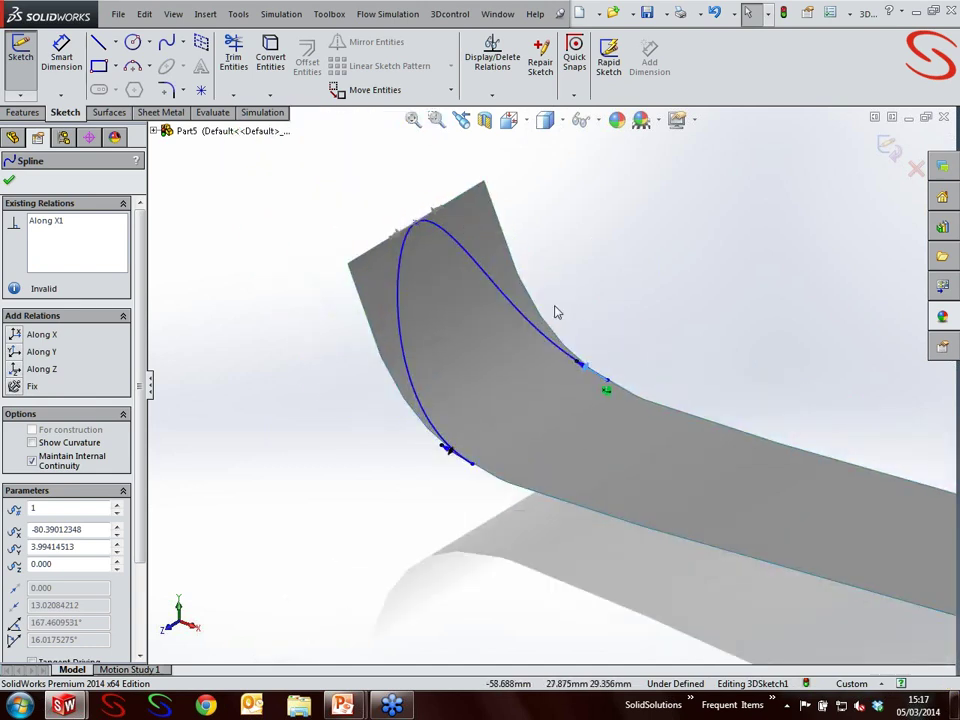
{"action": "scroll", "coordinate": [455, 232], "scroll_direction": "down", "scroll_amount": 1}
{"action": "left_click", "coordinate": [427, 218]}
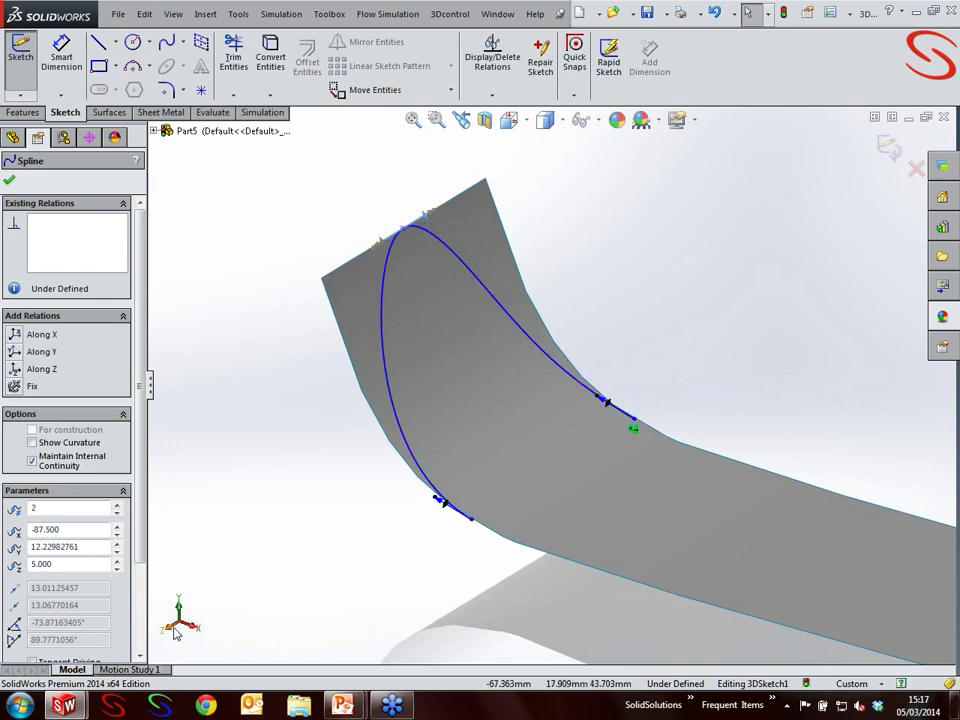
{"action": "left_click", "coordinate": [15, 369]}
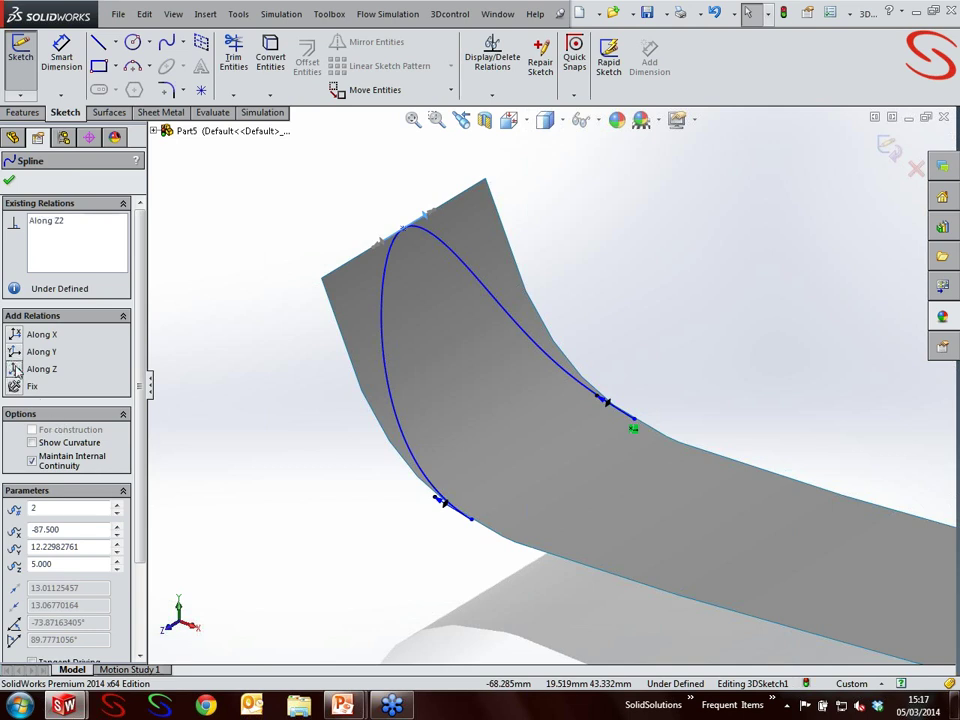
{"action": "left_click", "coordinate": [260, 385]}
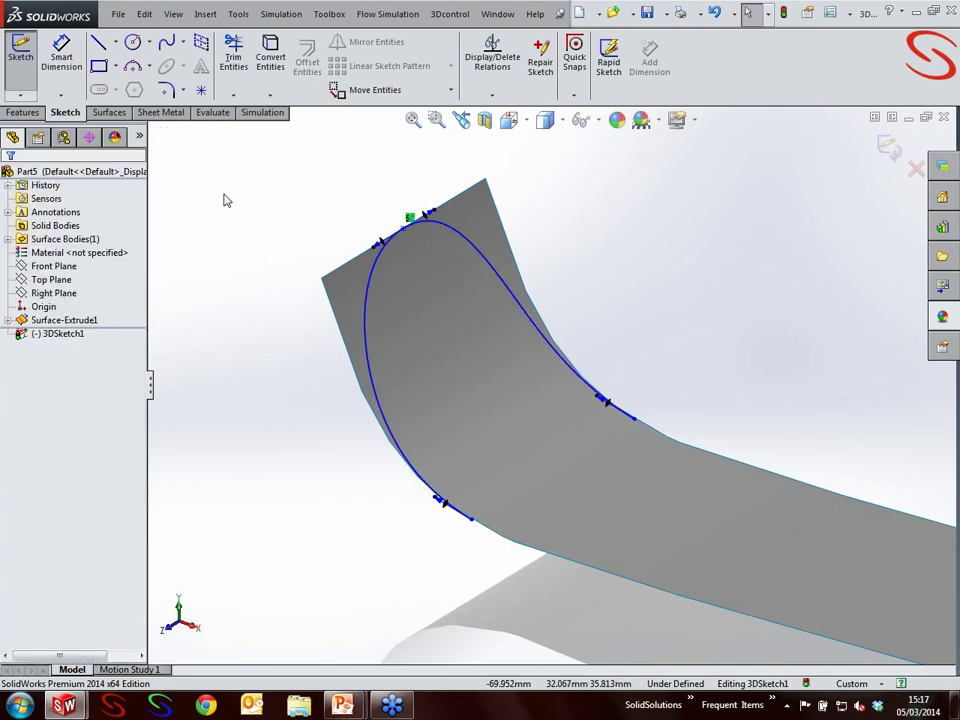
- Dimension the middle point's tangent handle to 25 mm to widen the tip curve, and exit the 3D sketch
{"action": "left_click", "coordinate": [66, 74]}
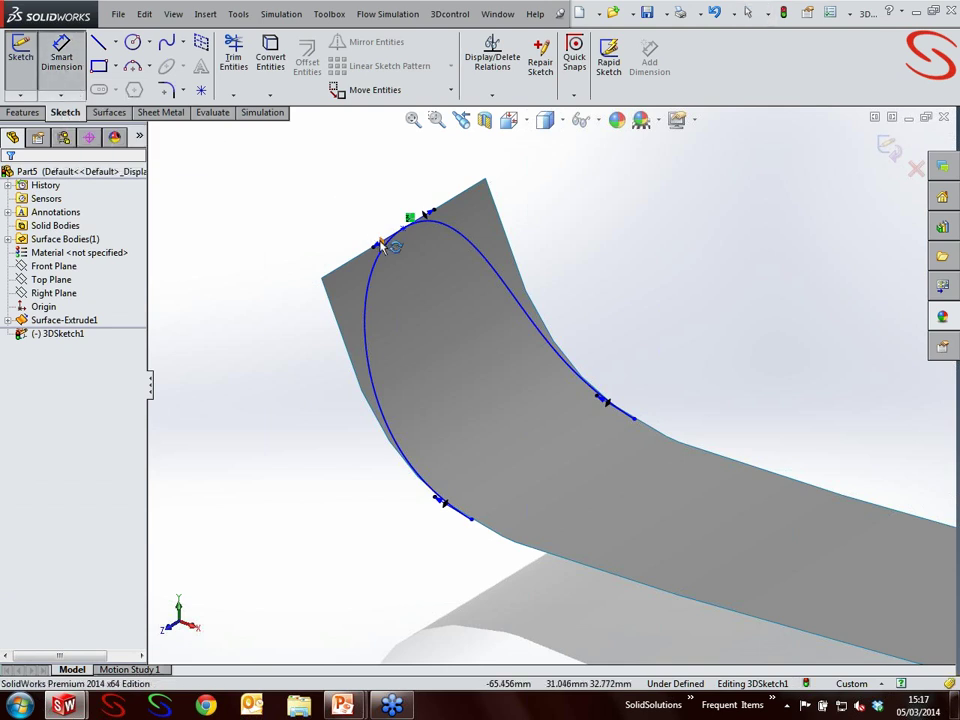
{"action": "left_click", "coordinate": [380, 245]}
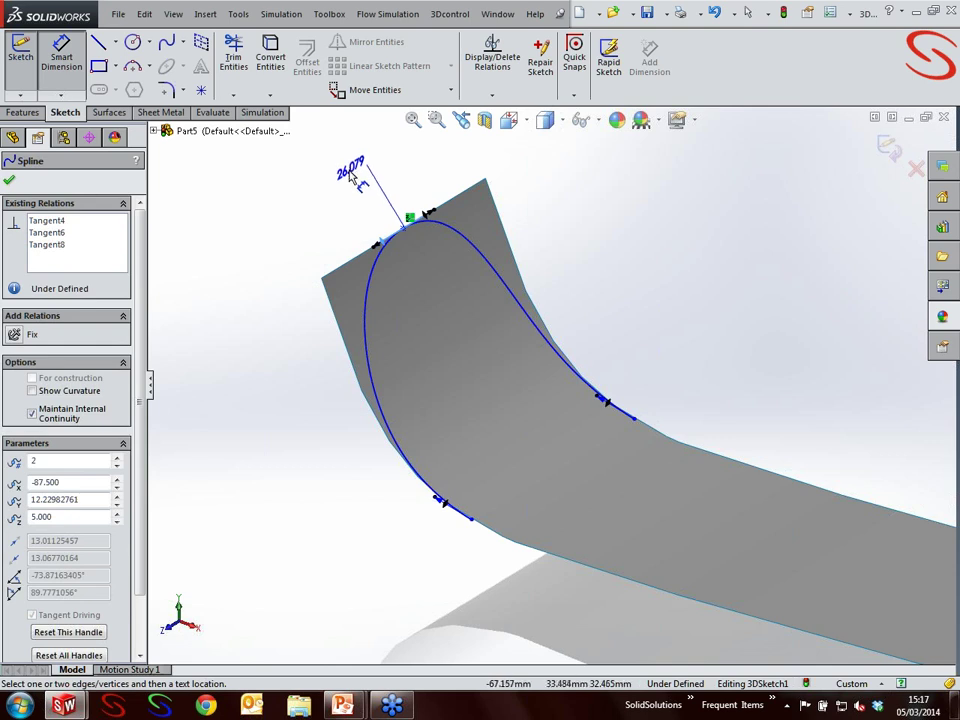
{"action": "left_click", "coordinate": [345, 188]}
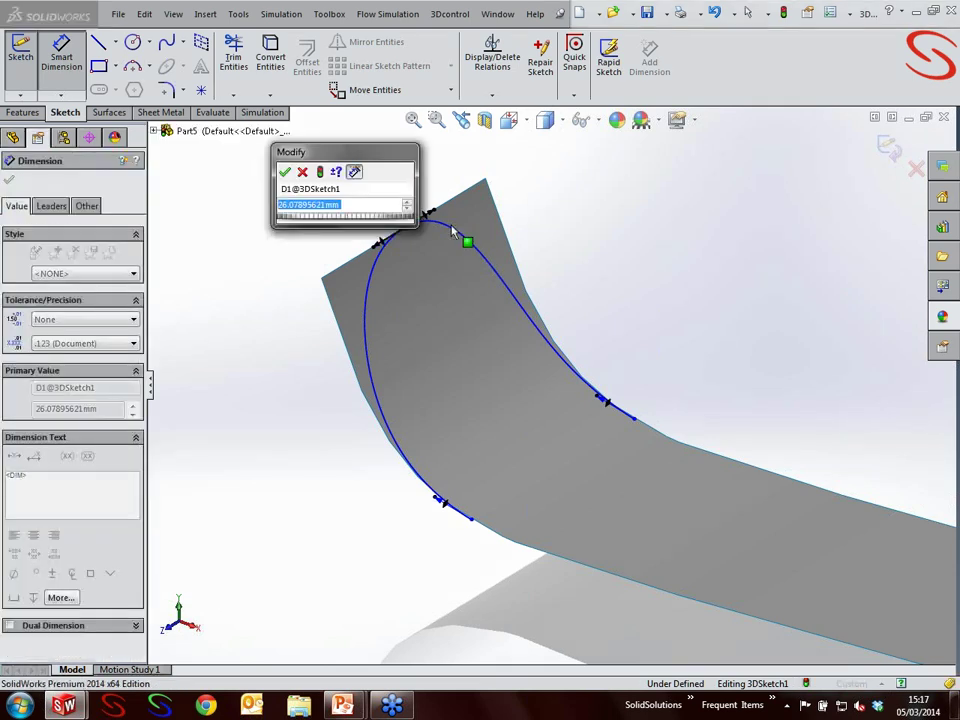
{"action": "type", "text": "25"}
{"action": "key", "text": "Return"}
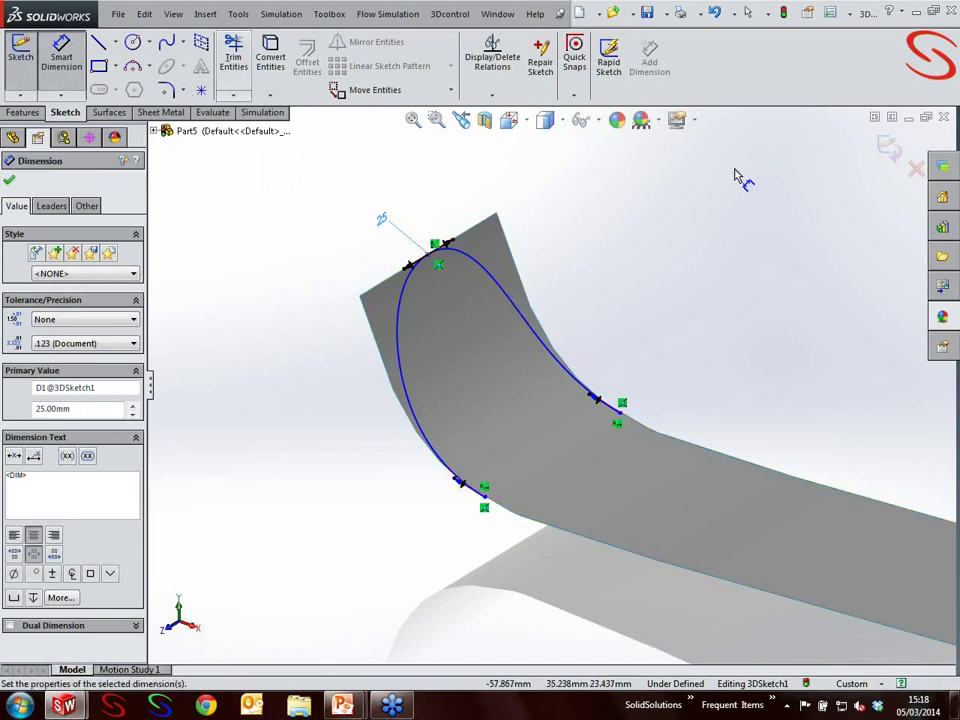
{"action": "left_click", "coordinate": [884, 152]}
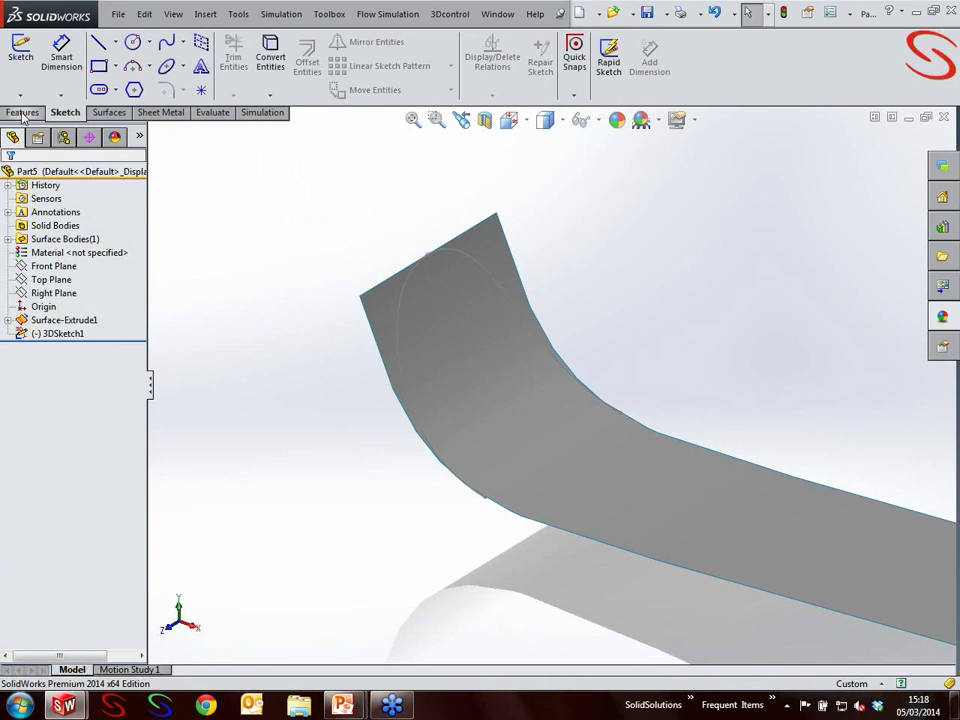
- Trim the extruded surface with the 3D sketch spline, removing the two corner pieces outside the rounded tip
{"action": "left_click", "coordinate": [23, 113]}
{"action": "left_click", "coordinate": [111, 113]}
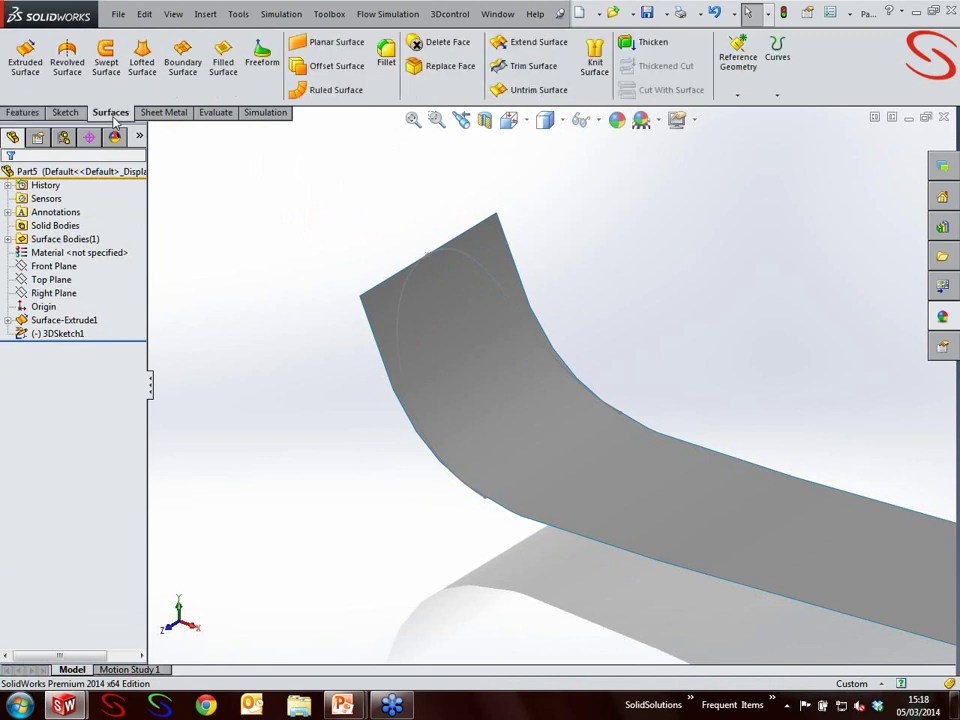
{"action": "left_click", "coordinate": [536, 66]}
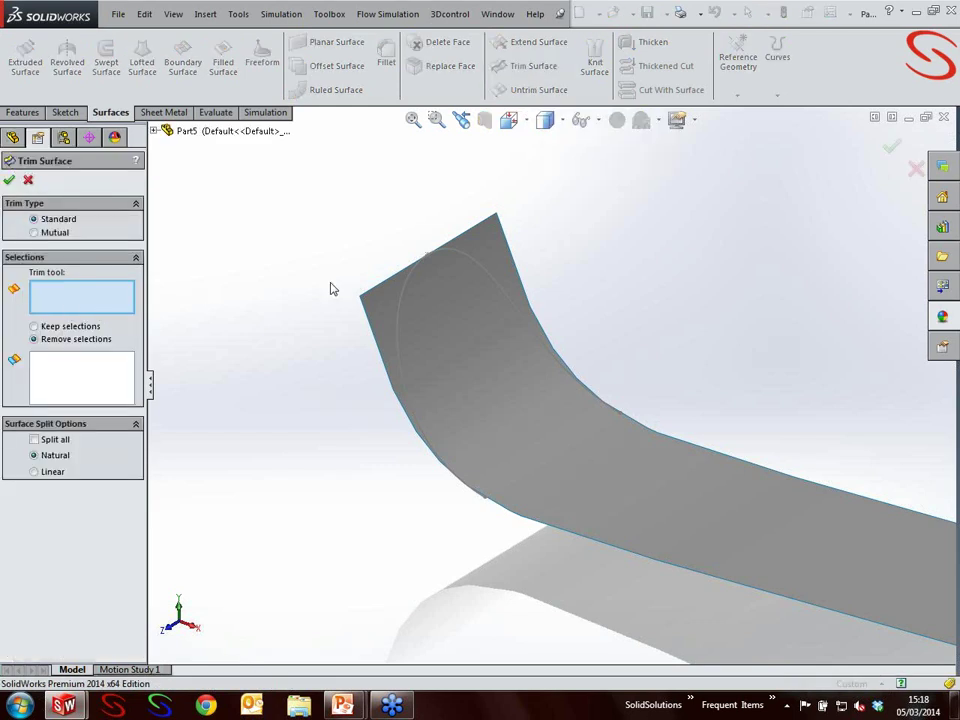
{"action": "left_click", "coordinate": [410, 301]}
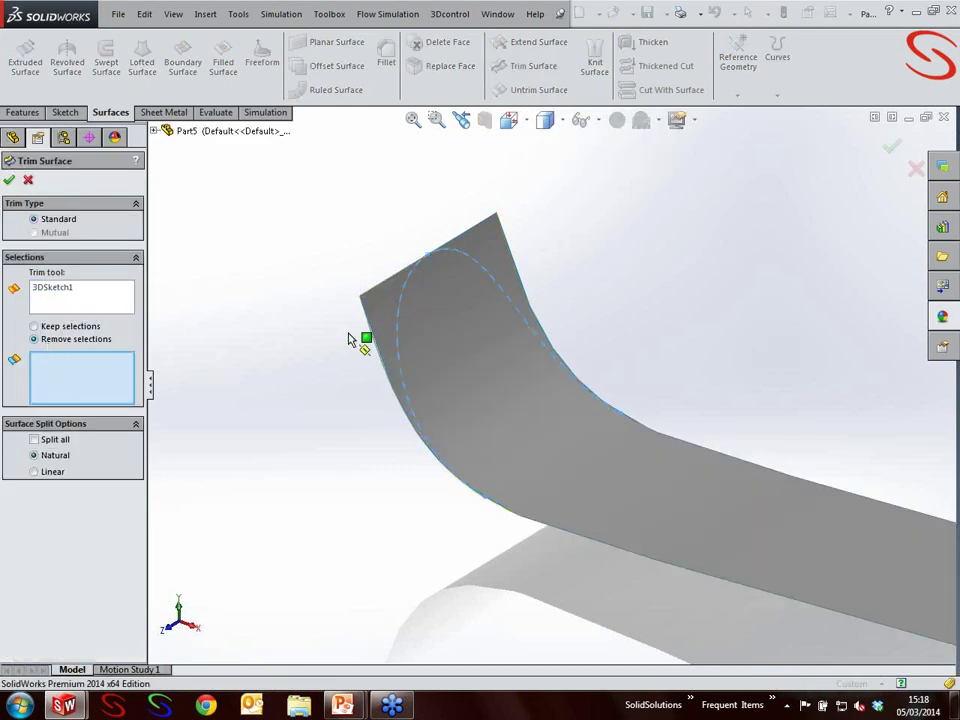
{"action": "left_click", "coordinate": [392, 323]}
{"action": "left_click", "coordinate": [491, 255]}
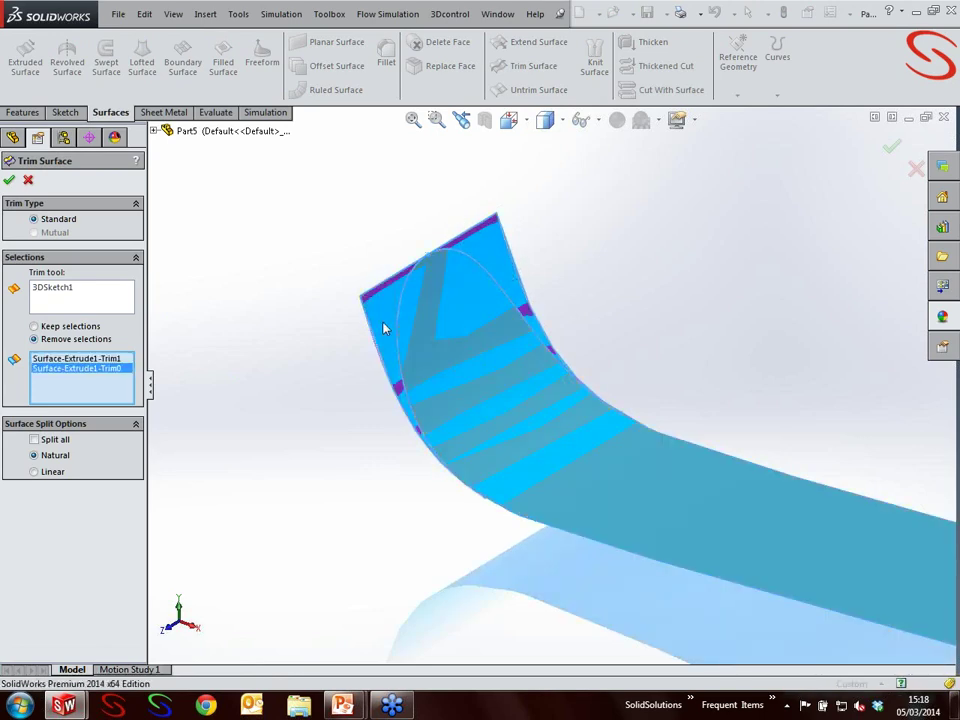
{"action": "left_click", "coordinate": [10, 181]}
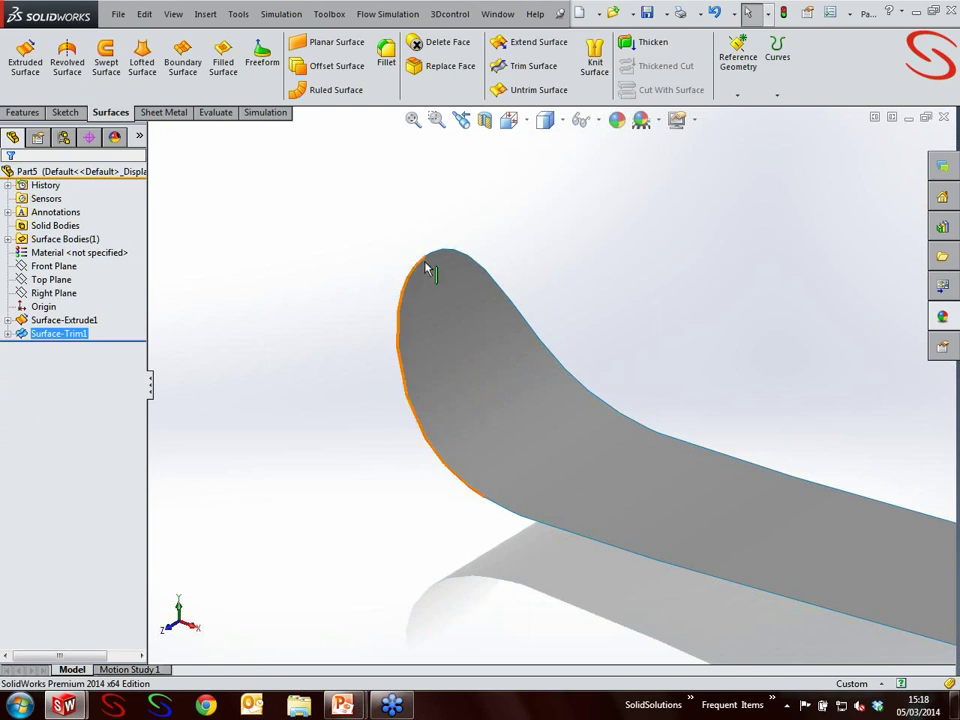
- Start a sketch on the Top Plane and draw a vertical line about 42 mm long through the origin, crossing the ski
{"action": "scroll", "coordinate": [621, 508], "scroll_direction": "up", "scroll_amount": 5}
{"action": "scroll", "coordinate": [790, 452], "scroll_direction": "up", "scroll_amount": 2}
{"action": "scroll", "coordinate": [714, 465], "scroll_direction": "down", "scroll_amount": 4}
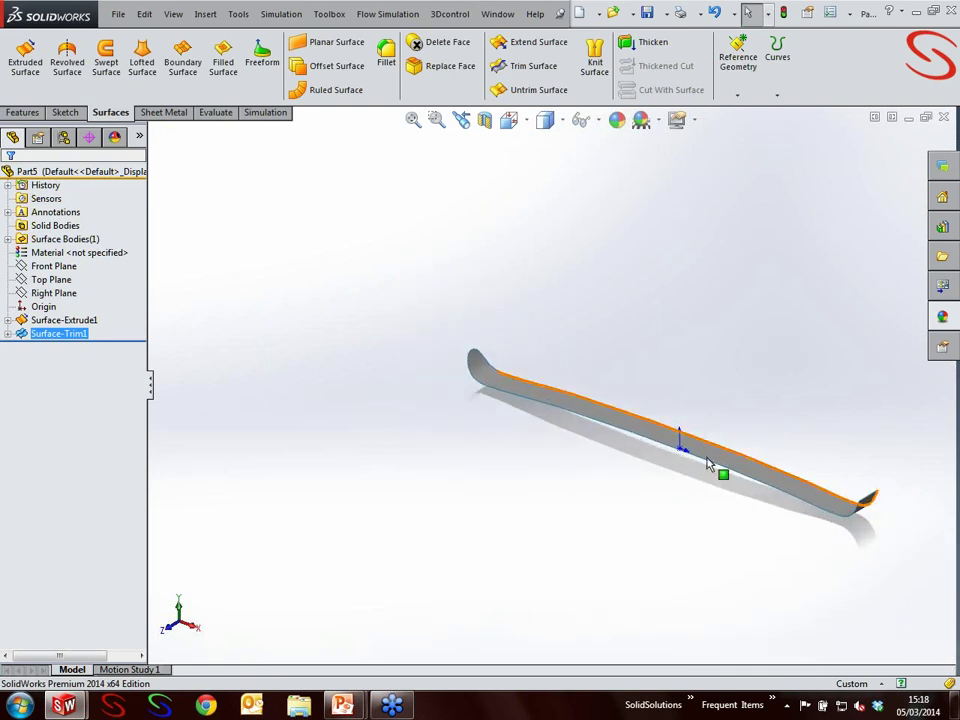
{"action": "scroll", "coordinate": [630, 438], "scroll_direction": "up", "scroll_amount": 3}
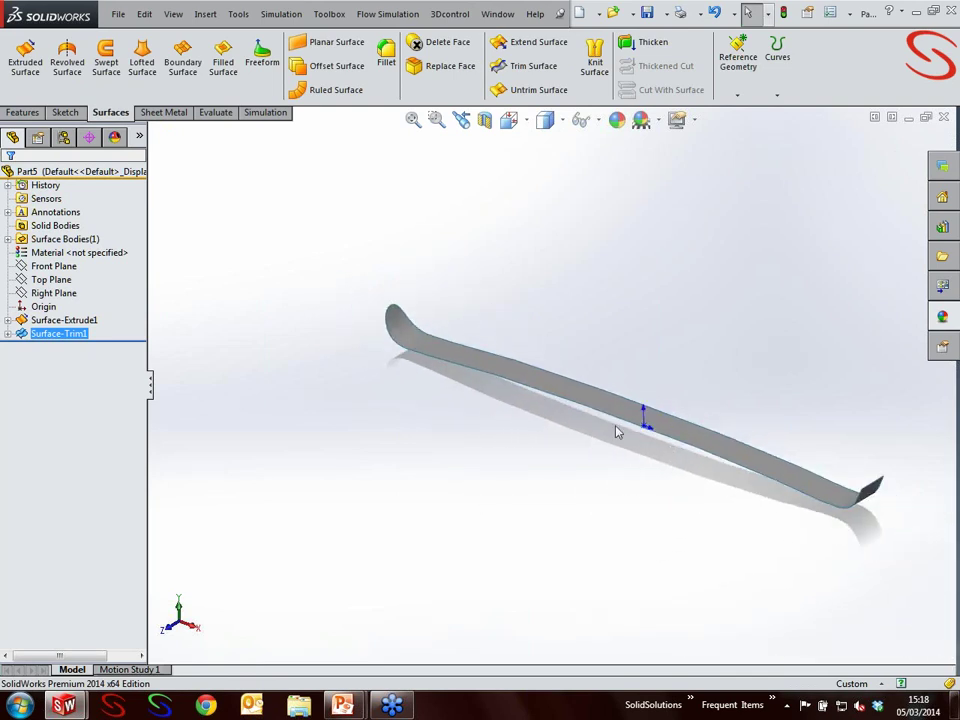
{"action": "left_click", "coordinate": [50, 279]}
{"action": "left_click", "coordinate": [55, 263]}
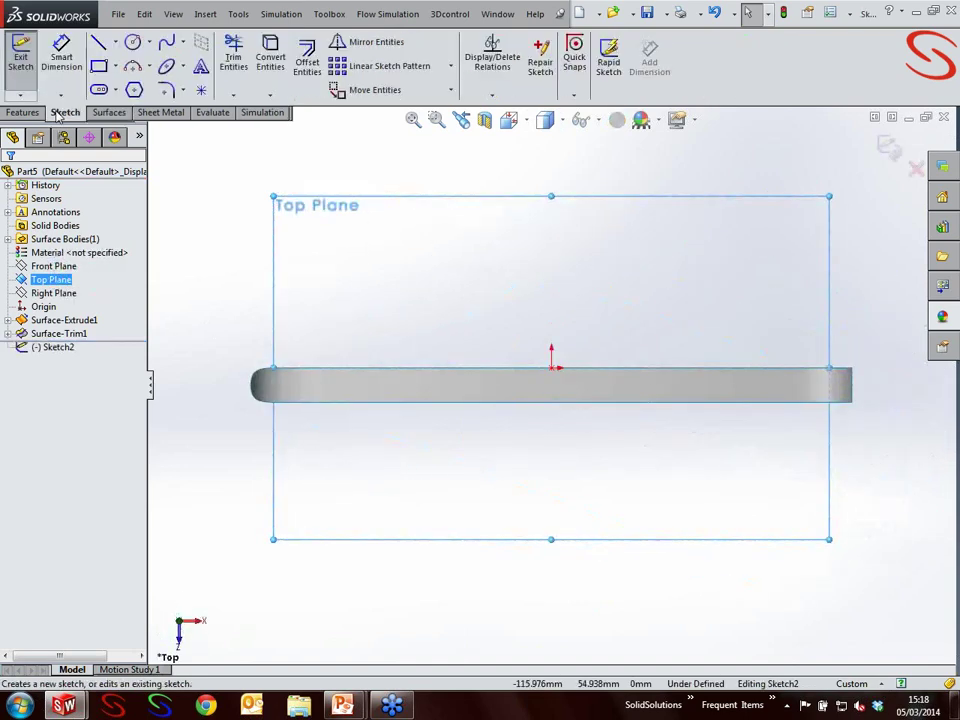
{"action": "left_click", "coordinate": [98, 42]}
{"action": "left_click_drag", "start_coordinate": [552, 316], "coordinate": [552, 459]}
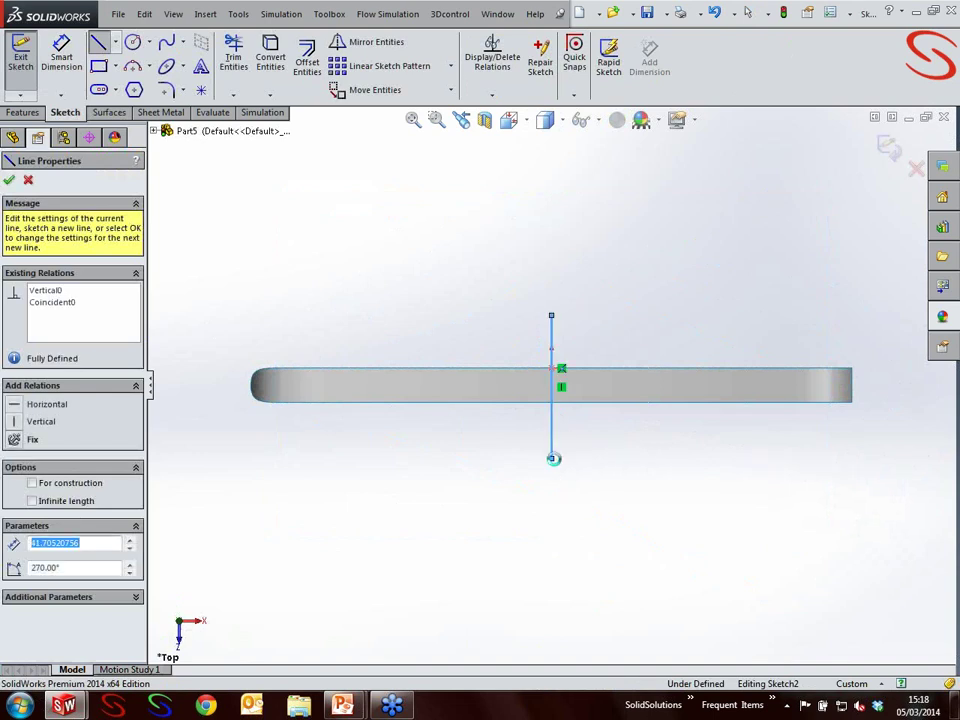
{"action": "key", "text": "Escape"}
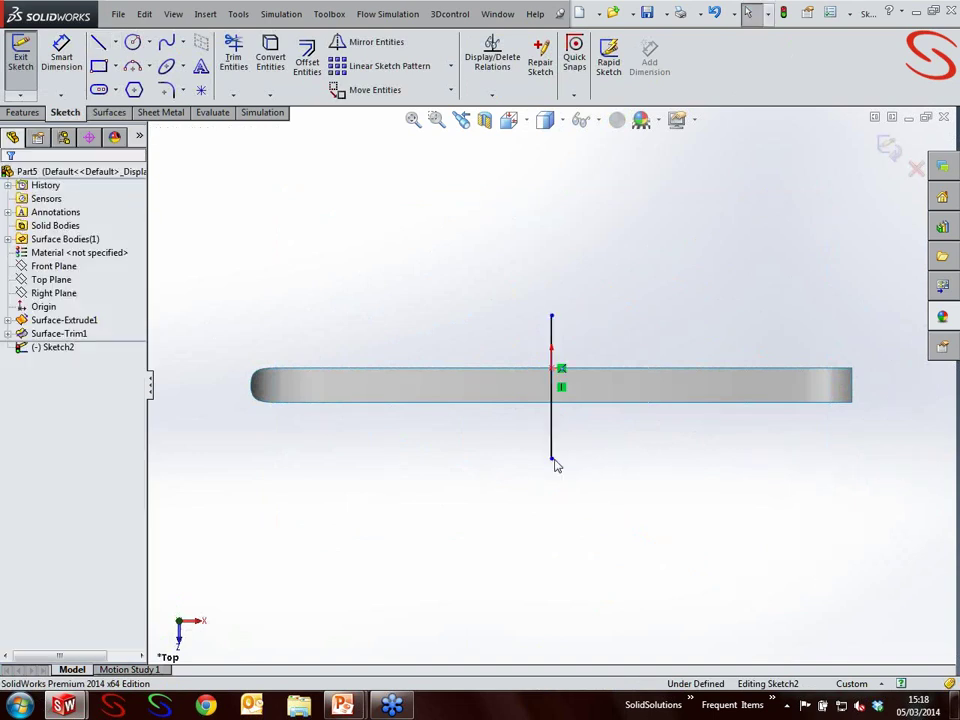
- Trim the ski surface with the sketched line, removing the half with the untrimmed square tip
{"action": "left_click", "coordinate": [10, 112]}
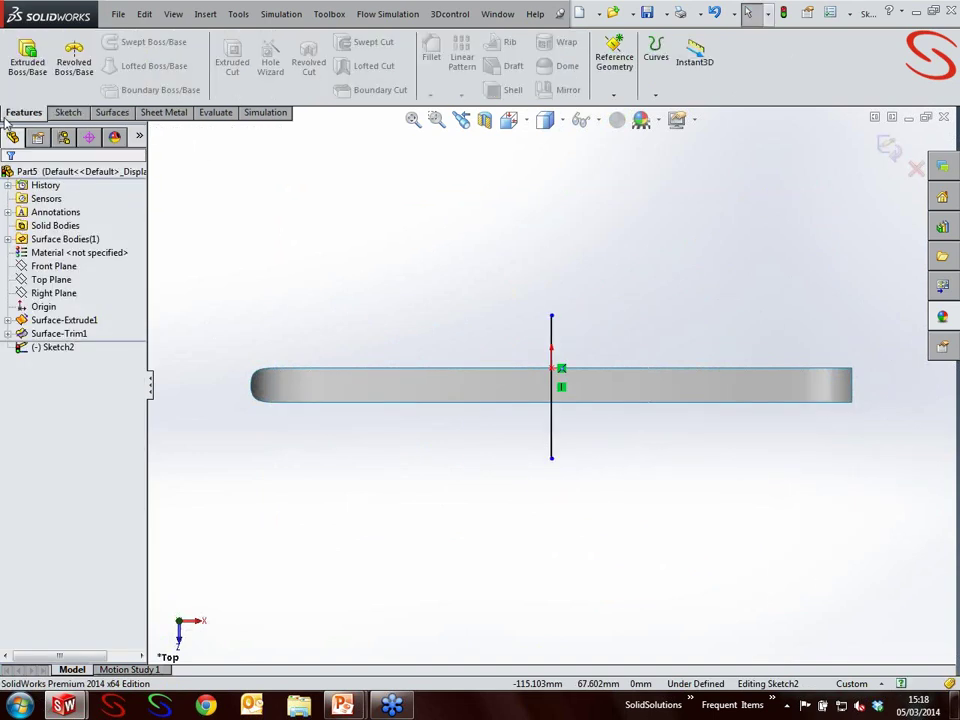
{"action": "left_click", "coordinate": [68, 112]}
{"action": "left_click", "coordinate": [109, 112]}
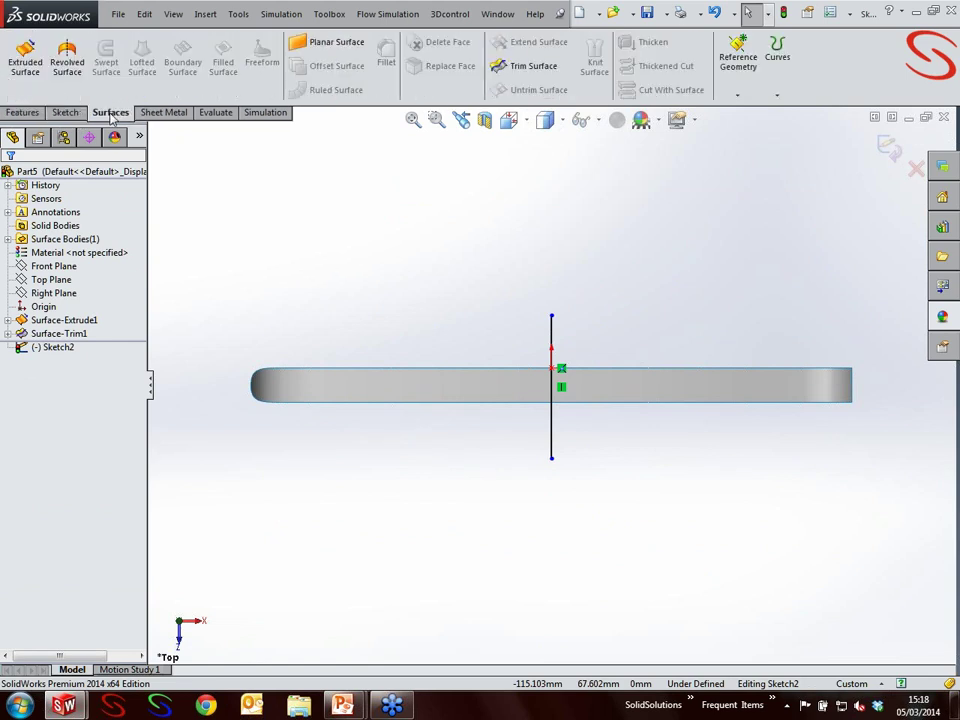
{"action": "left_click", "coordinate": [548, 68]}
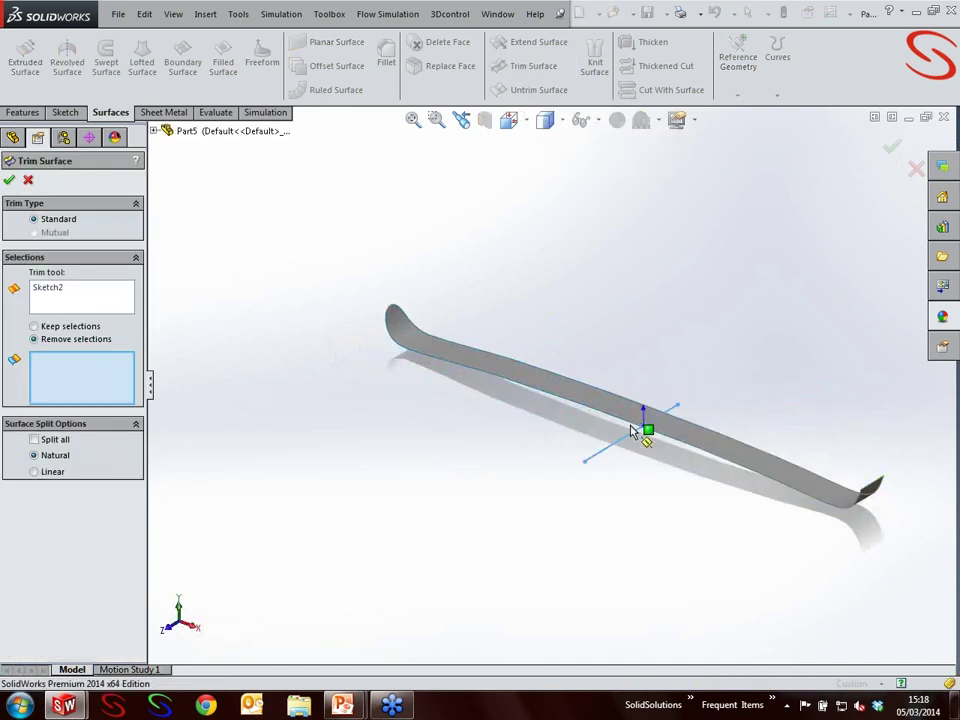
{"action": "left_click", "coordinate": [738, 462]}
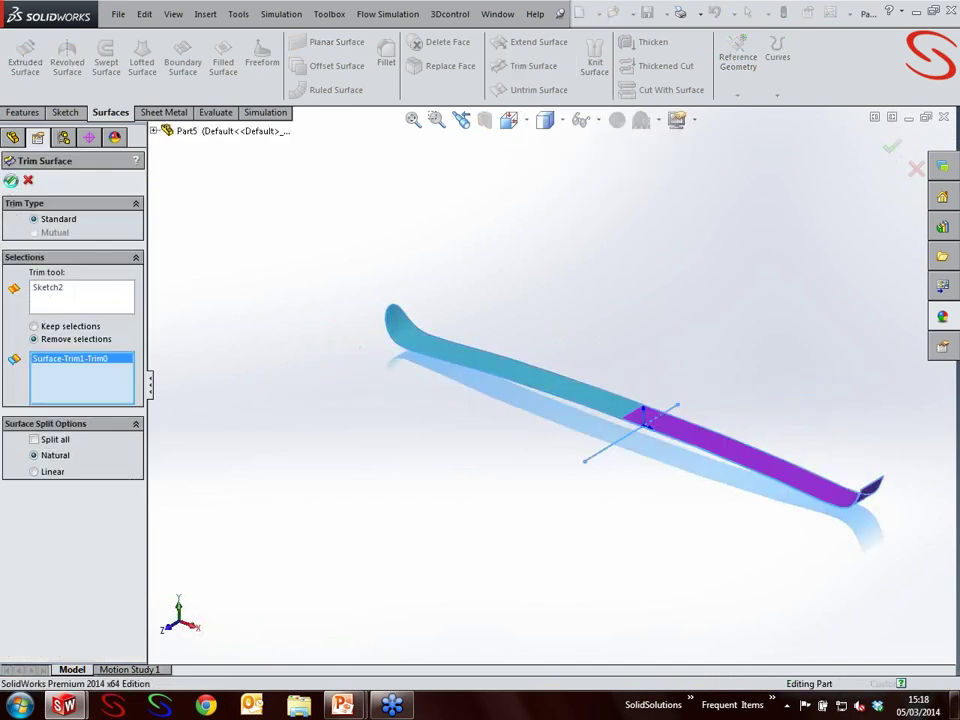
{"action": "left_click", "coordinate": [9, 180]}
- Mirror the remaining half-ski surface body about the Right Plane
{"action": "left_click", "coordinate": [23, 112]}
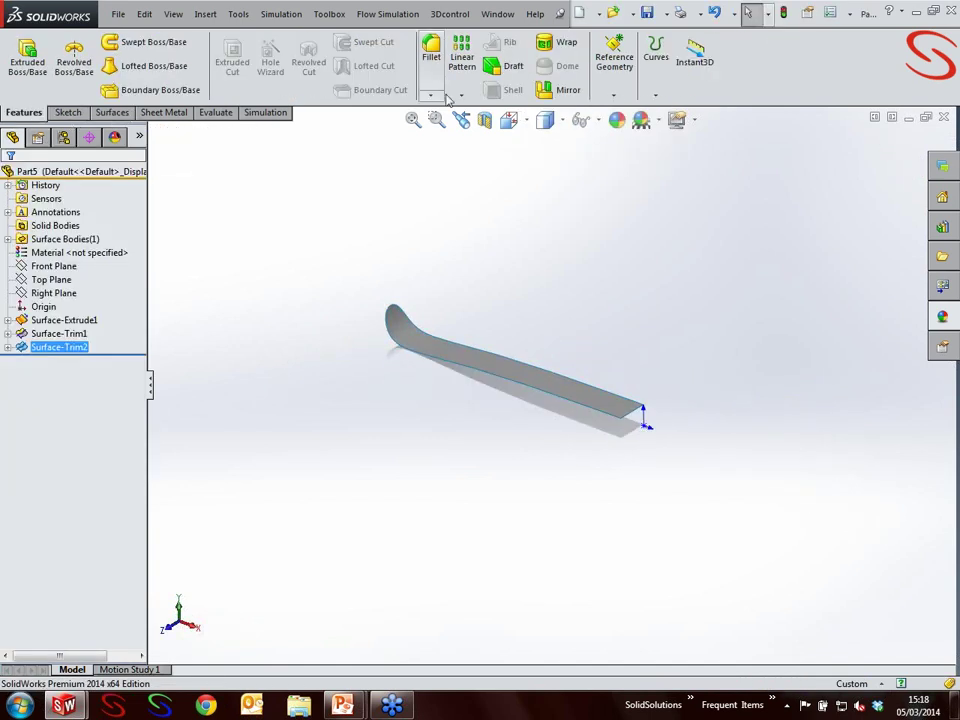
{"action": "left_click", "coordinate": [542, 90]}
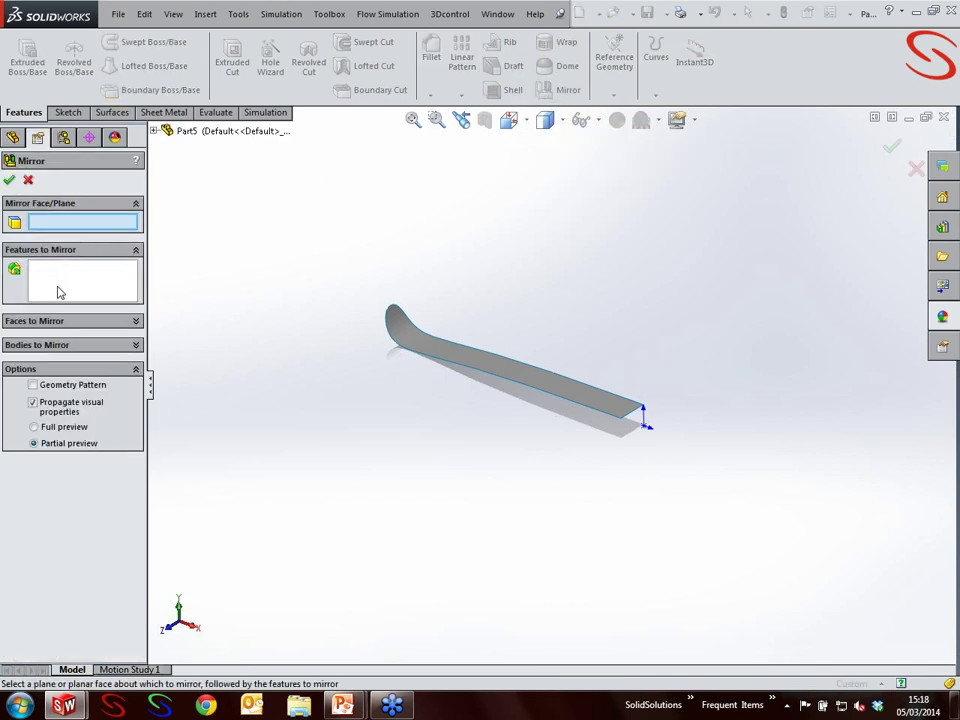
{"action": "left_click", "coordinate": [153, 131]}
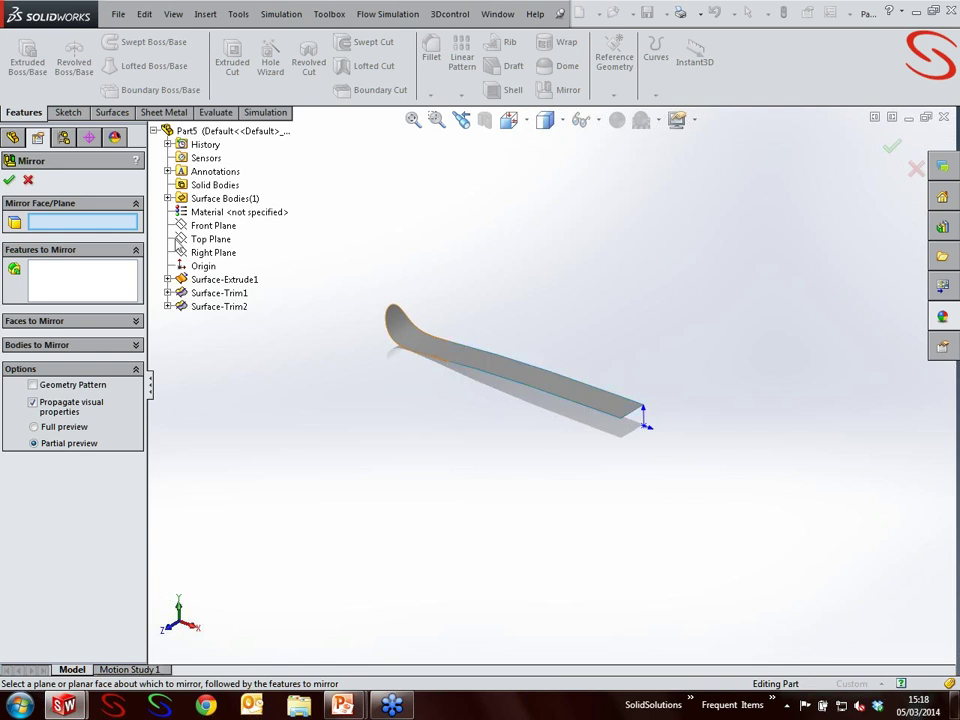
{"action": "left_click", "coordinate": [208, 252]}
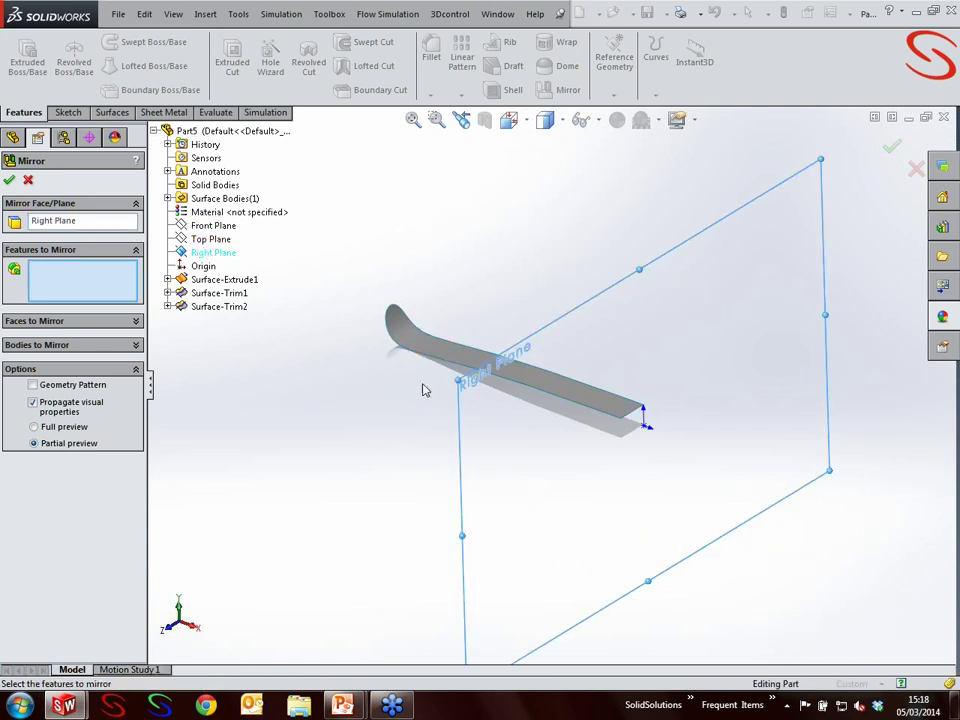
{"action": "left_click", "coordinate": [117, 345]}
{"action": "left_click", "coordinate": [493, 369]}
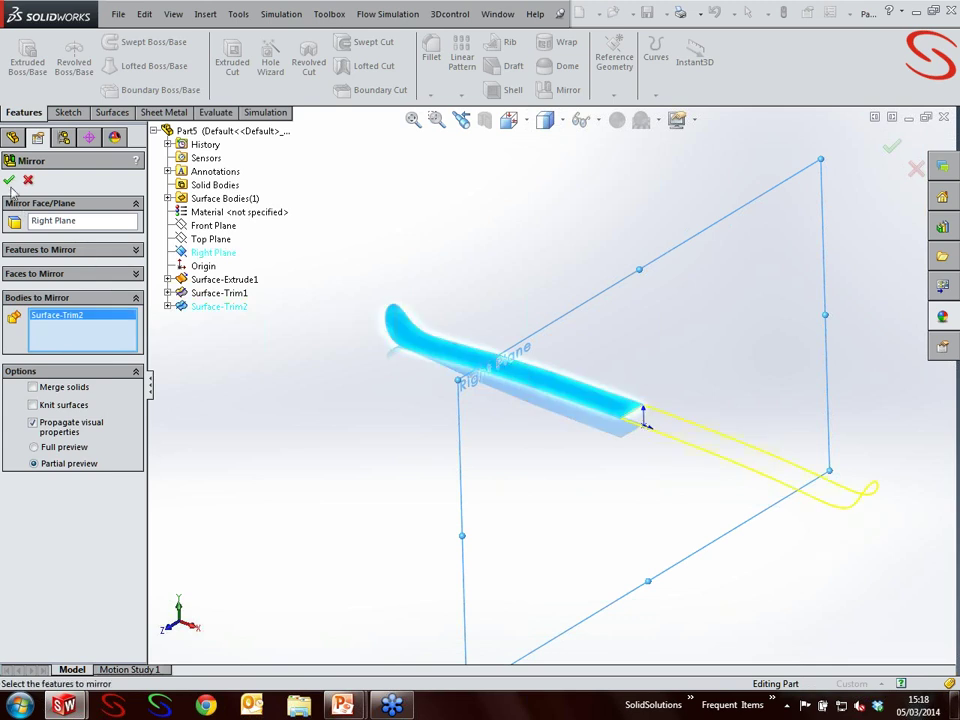
{"action": "key", "text": "Return"}
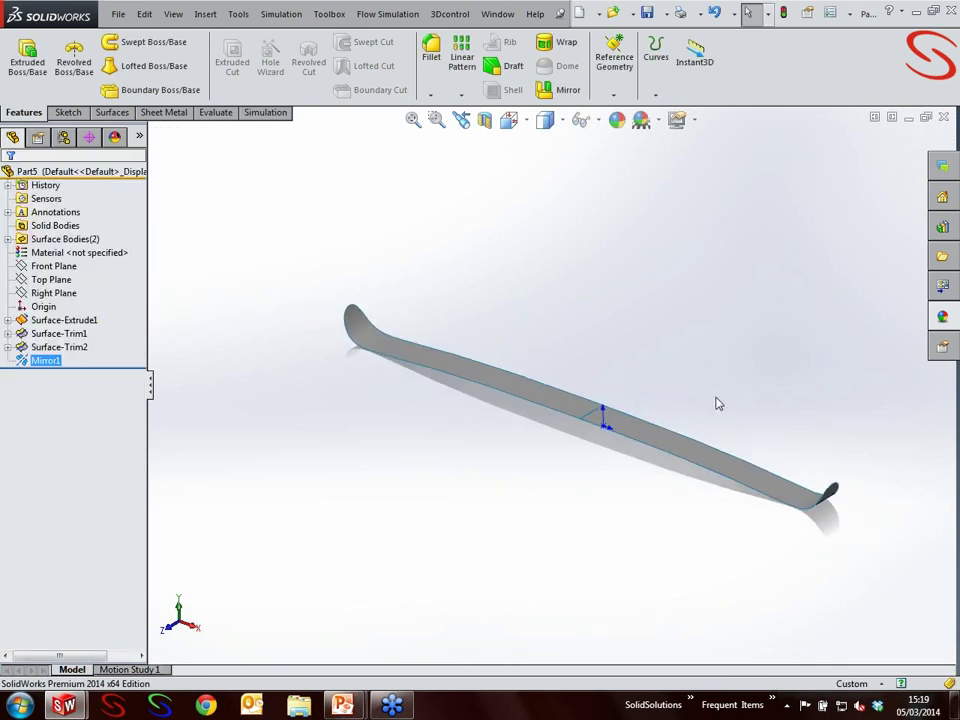
- Knit the original and mirrored ski halves into one surface
{"action": "left_click", "coordinate": [573, 405]}
{"action": "left_click", "coordinate": [635, 425]}
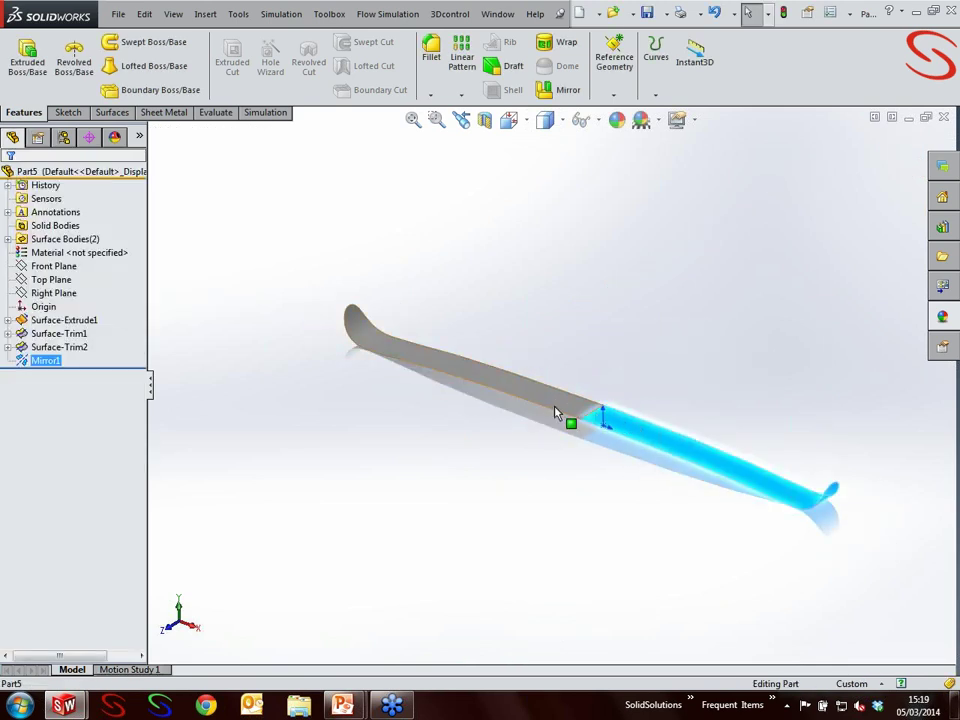
{"action": "left_click", "coordinate": [507, 372], "text": "ctrl"}
{"action": "left_click", "coordinate": [112, 112]}
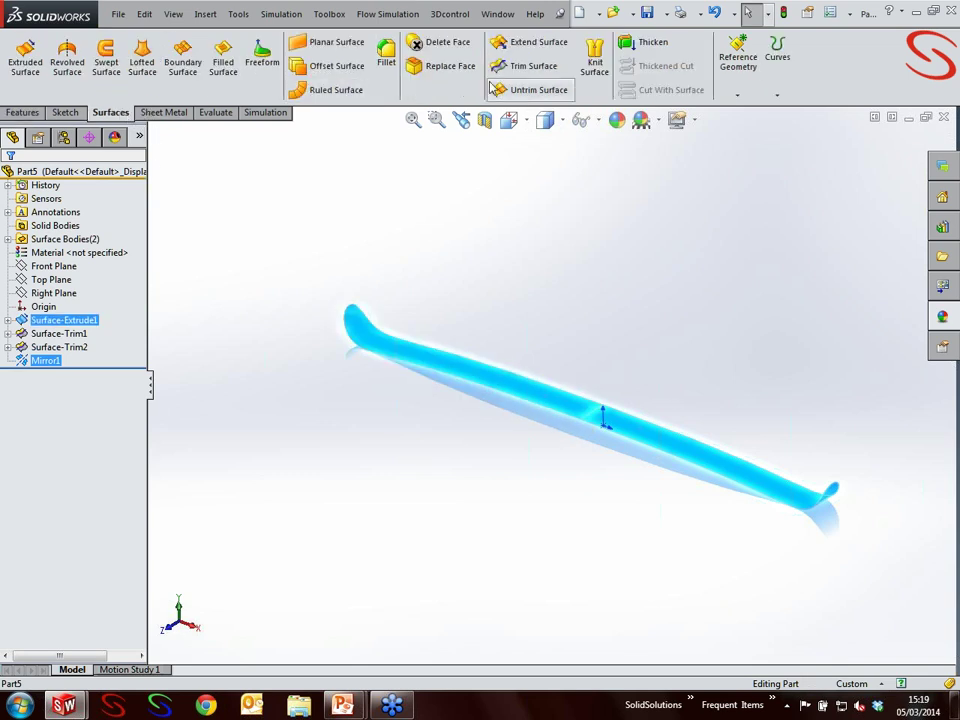
{"action": "left_click", "coordinate": [606, 86]}
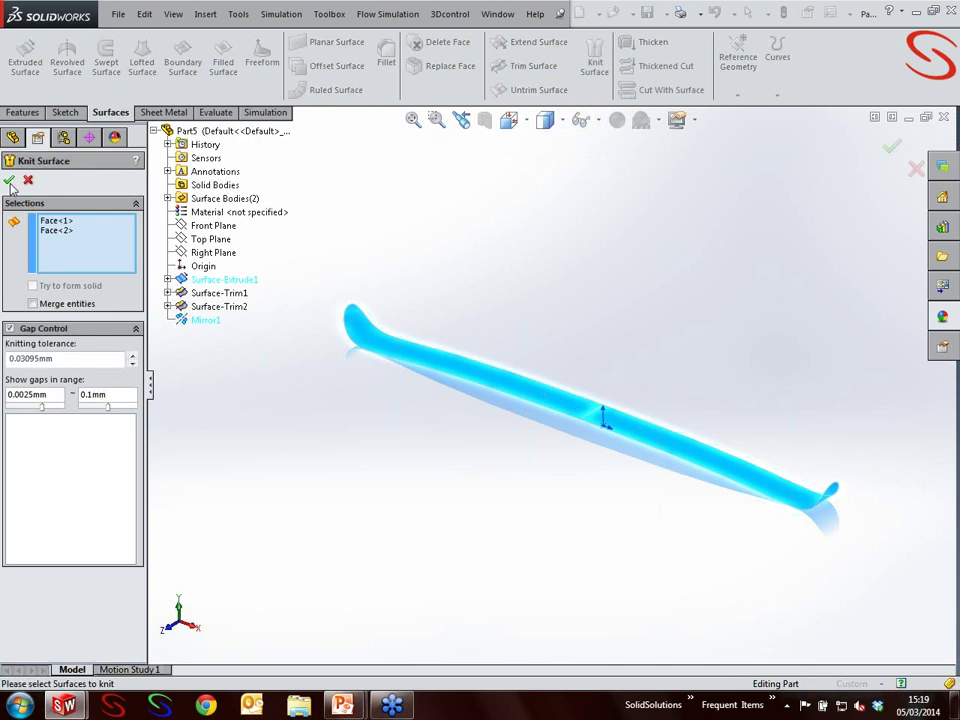
{"action": "left_click", "coordinate": [9, 181]}
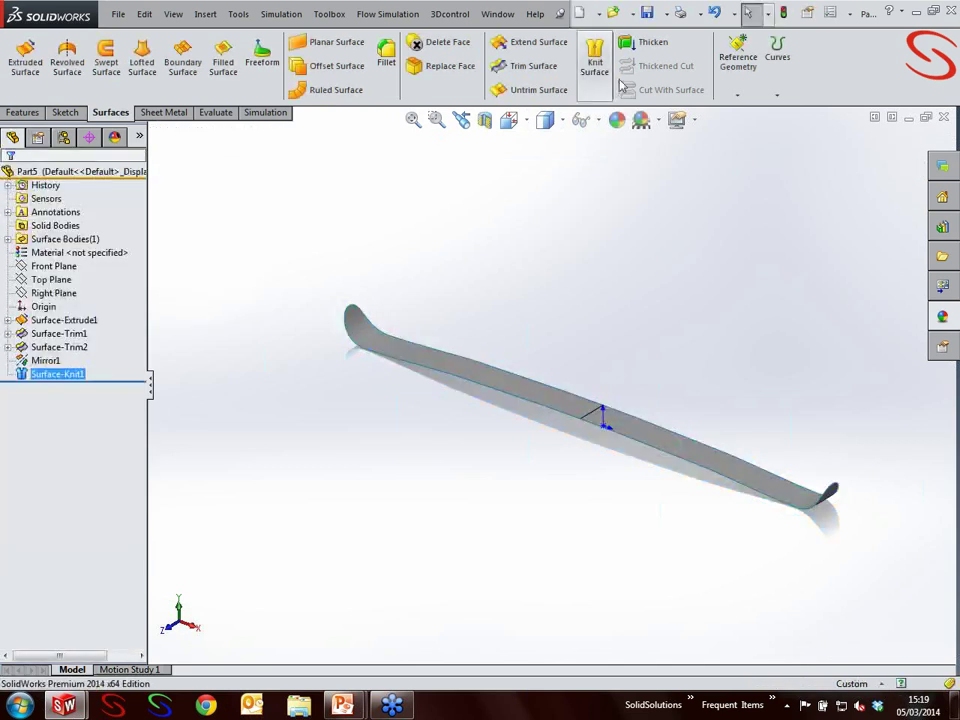
- Thicken the knitted ski surface by 1 mm on side 1 into a solid body
{"action": "left_click", "coordinate": [643, 45]}
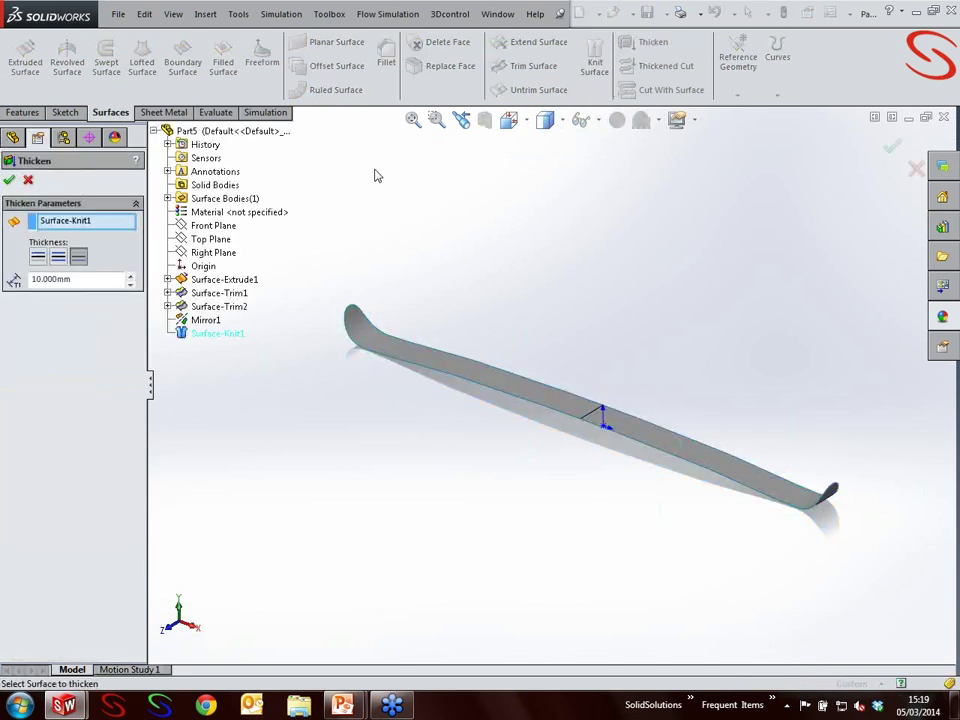
{"action": "double_click", "coordinate": [104, 280]}
{"action": "type", "text": "1"}
{"action": "key", "text": "Return"}
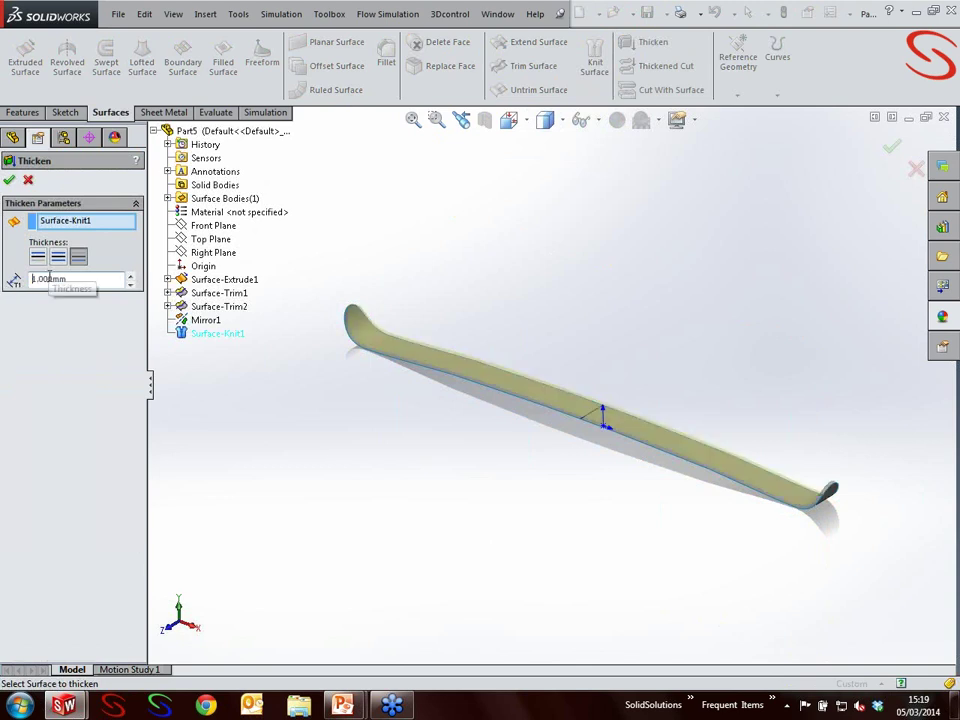
{"action": "left_click", "coordinate": [9, 180]}
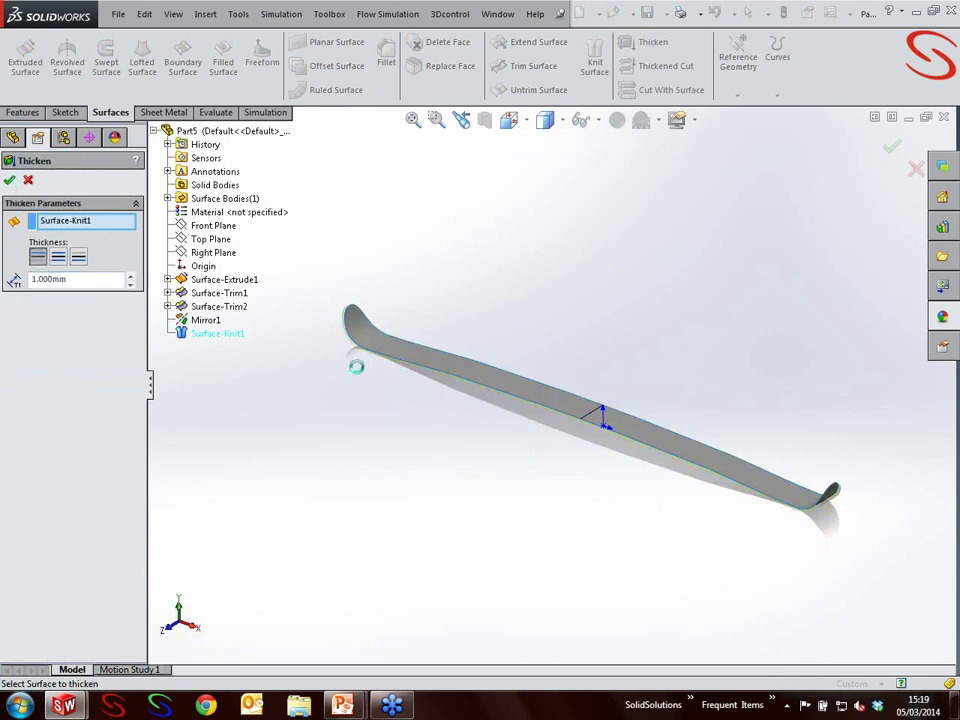
{"action": "scroll", "coordinate": [597, 400], "scroll_direction": "down", "scroll_amount": 3}
{"action": "scroll", "coordinate": [598, 409], "scroll_direction": "up", "scroll_amount": 1}
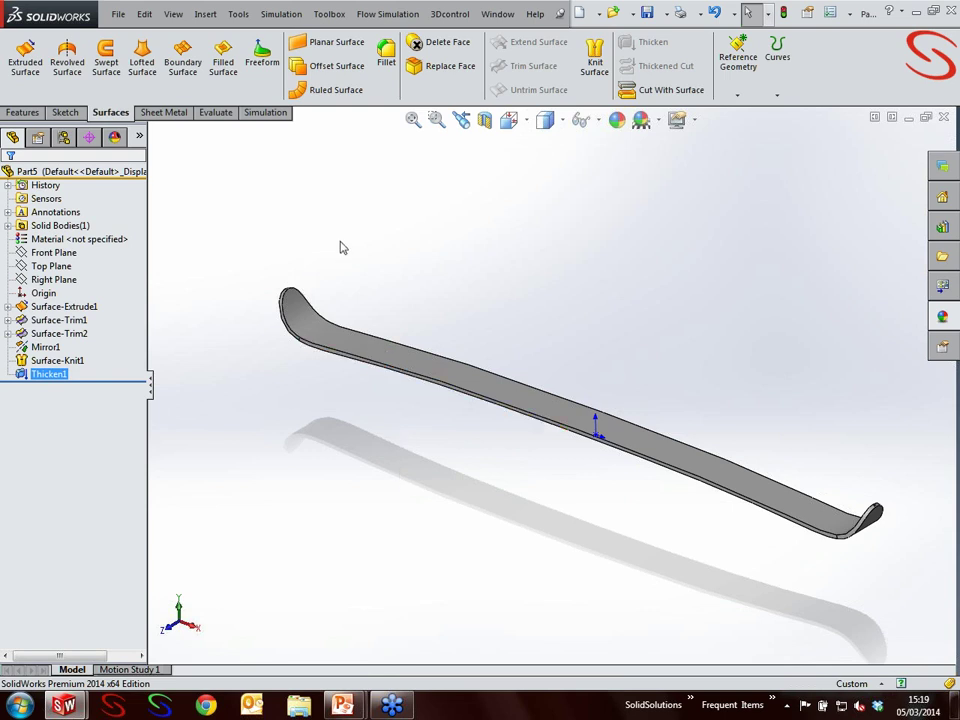
- Minimize the ski part and open the 3D Sketch_& part from the recent documents
{"action": "left_click", "coordinate": [910, 119]}
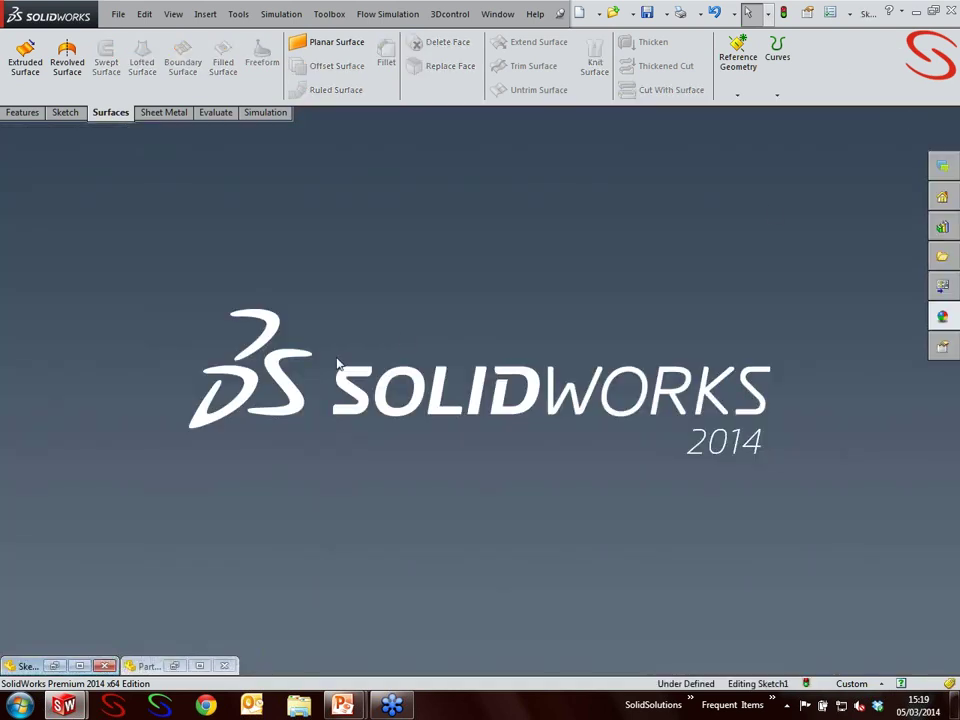
{"action": "key", "text": "r"}
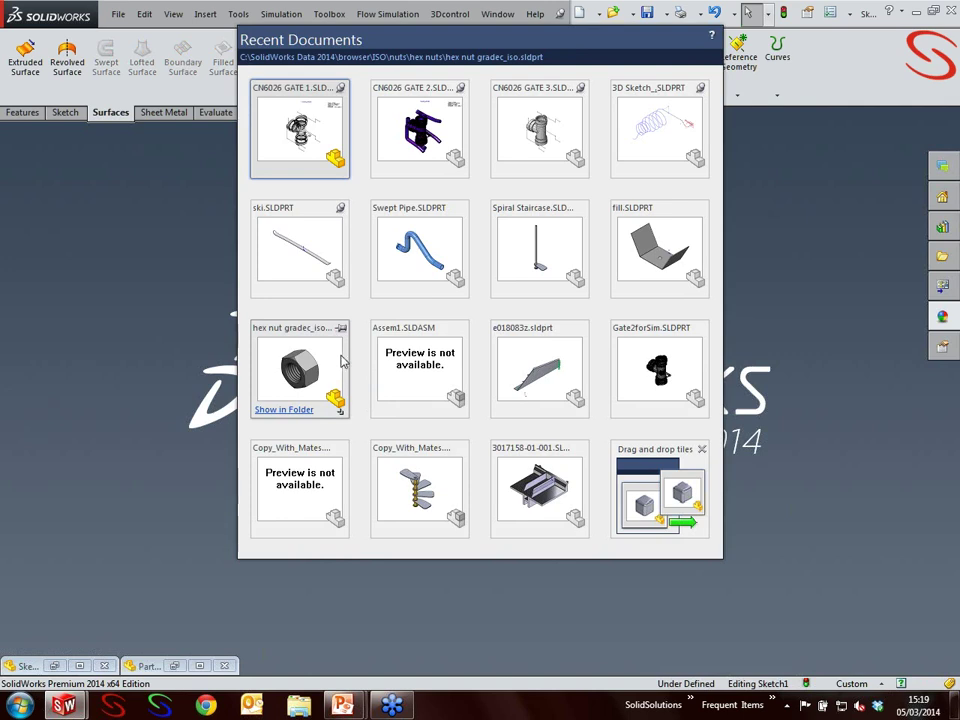
{"action": "left_click", "coordinate": [654, 137]}
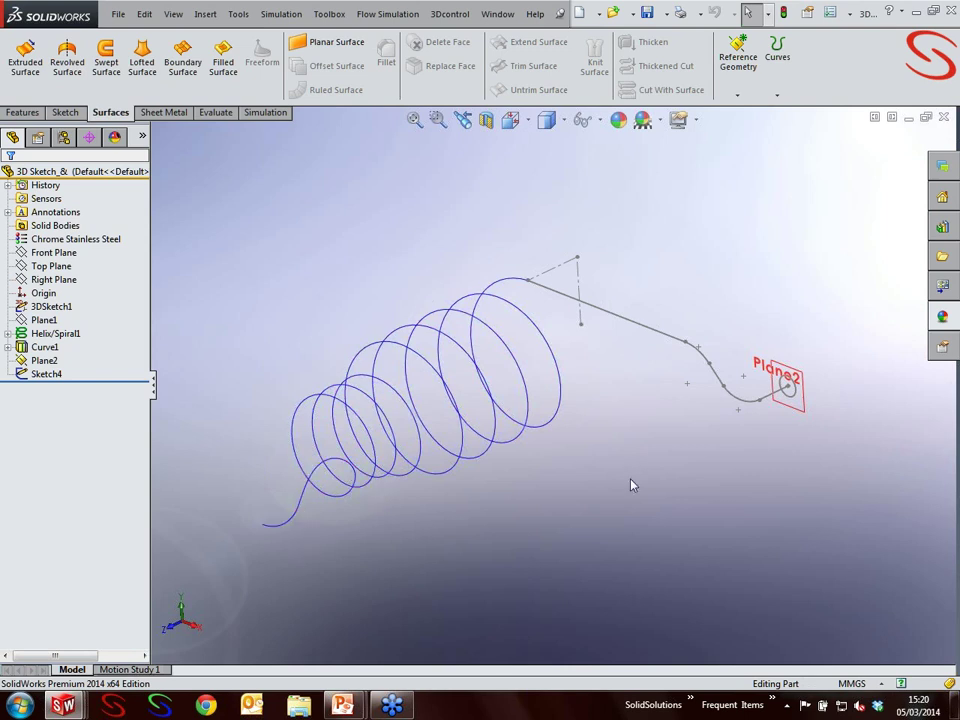
- Start a swept surface with the circle on Plane2 as profile, try the 3D sketch alone as path, and clear that path
{"action": "scroll", "coordinate": [793, 386], "scroll_direction": "down", "scroll_amount": 5}
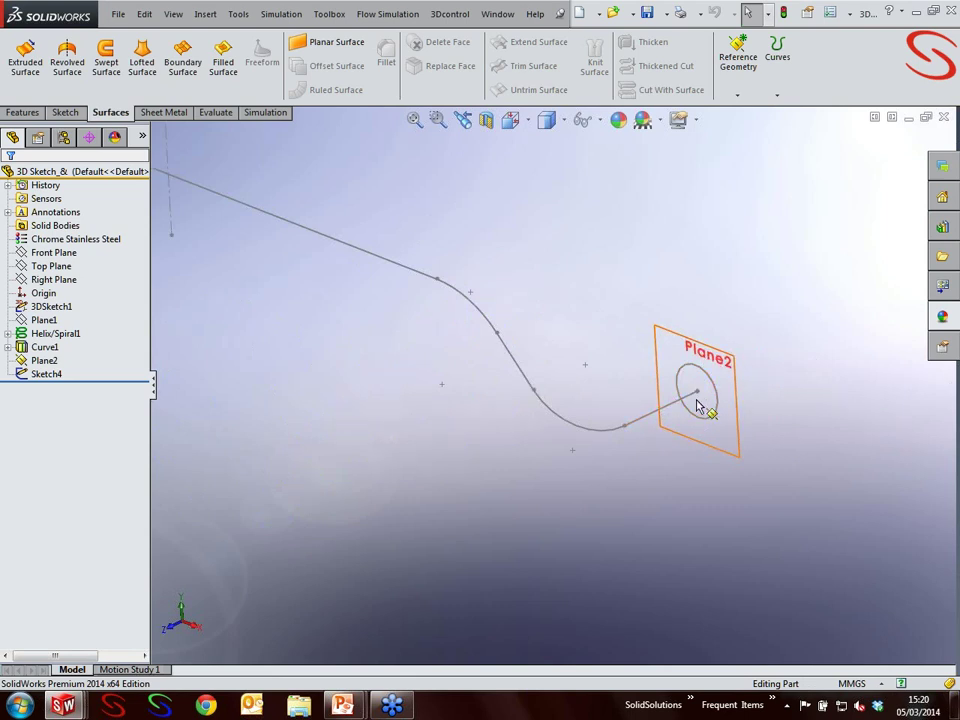
{"action": "scroll", "coordinate": [657, 392], "scroll_direction": "up", "scroll_amount": 3}
{"action": "scroll", "coordinate": [525, 385], "scroll_direction": "up", "scroll_amount": 3}
{"action": "scroll", "coordinate": [369, 400], "scroll_direction": "down", "scroll_amount": 2}
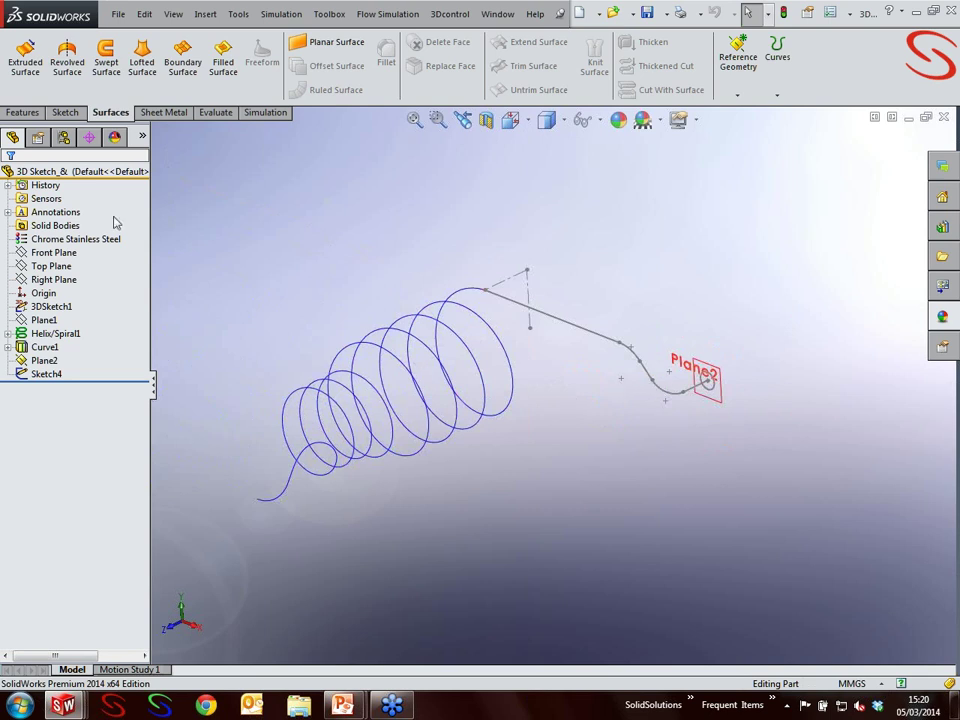
{"action": "left_click", "coordinate": [106, 60]}
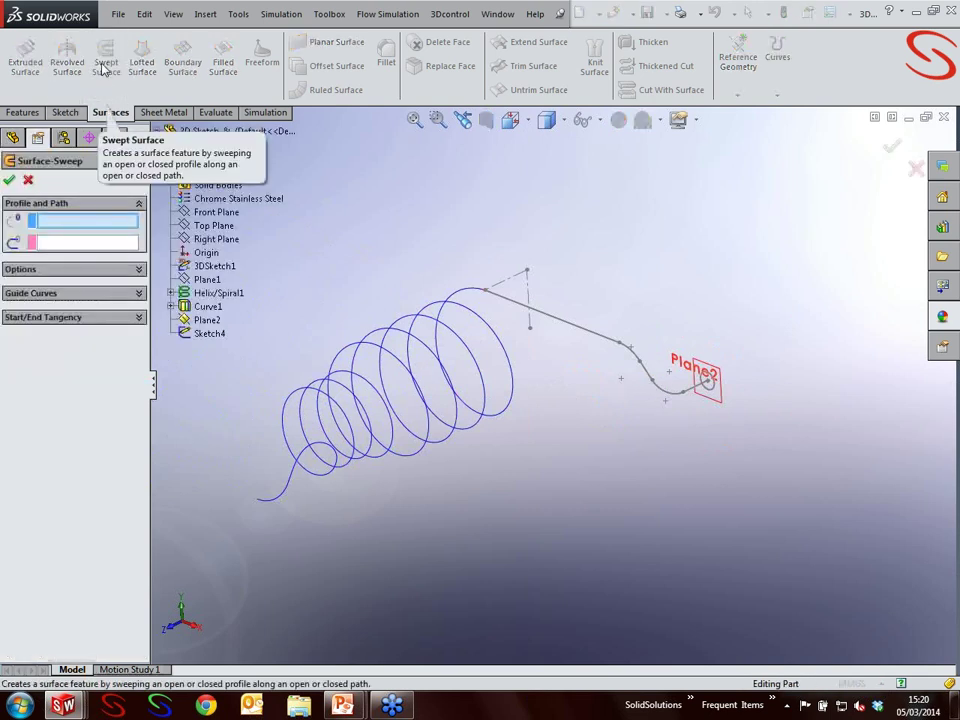
{"action": "left_click", "coordinate": [709, 380]}
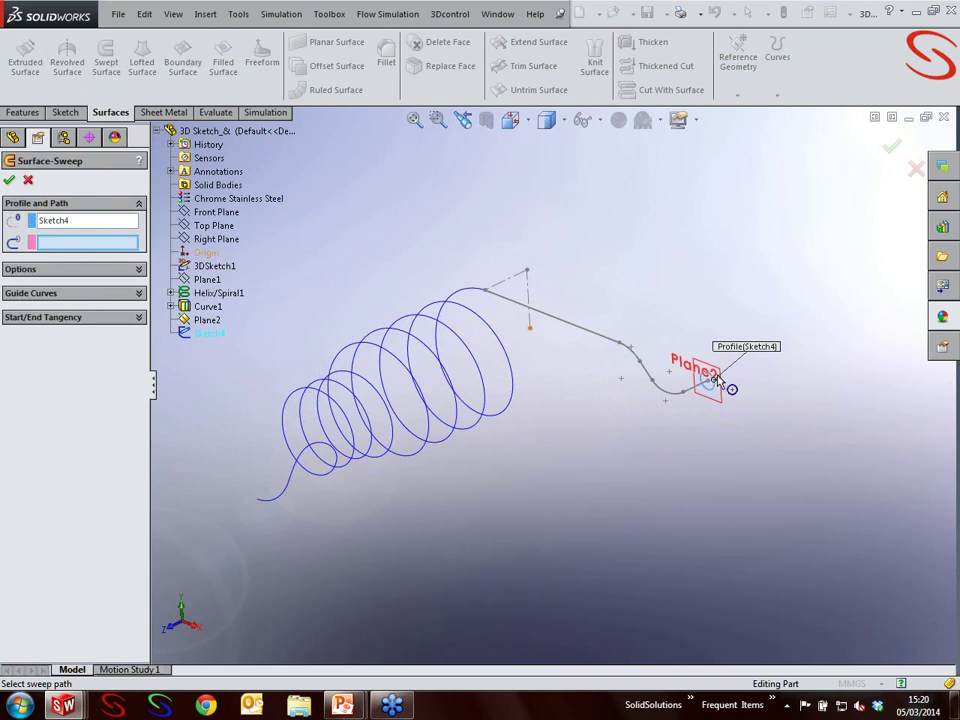
{"action": "left_click", "coordinate": [681, 395]}
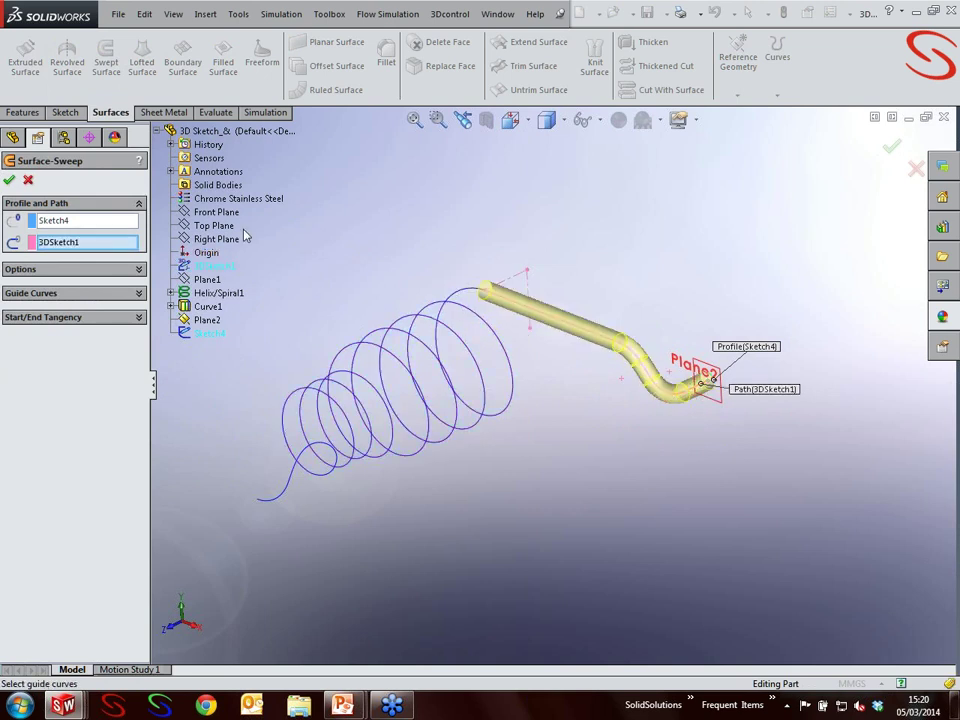
{"action": "right_click", "coordinate": [134, 244]}
{"action": "left_click", "coordinate": [172, 267]}
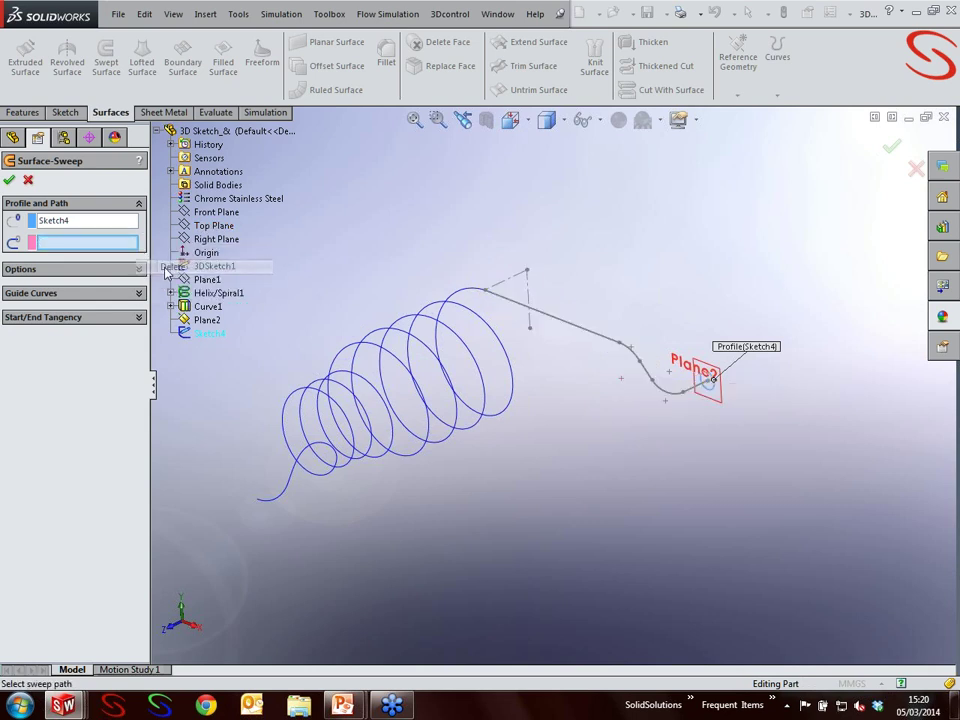
- Try to group the 3D sketch chain and the helix as sweep path with the SelectionManager, and cancel the swept surface
{"action": "right_click", "coordinate": [690, 397]}
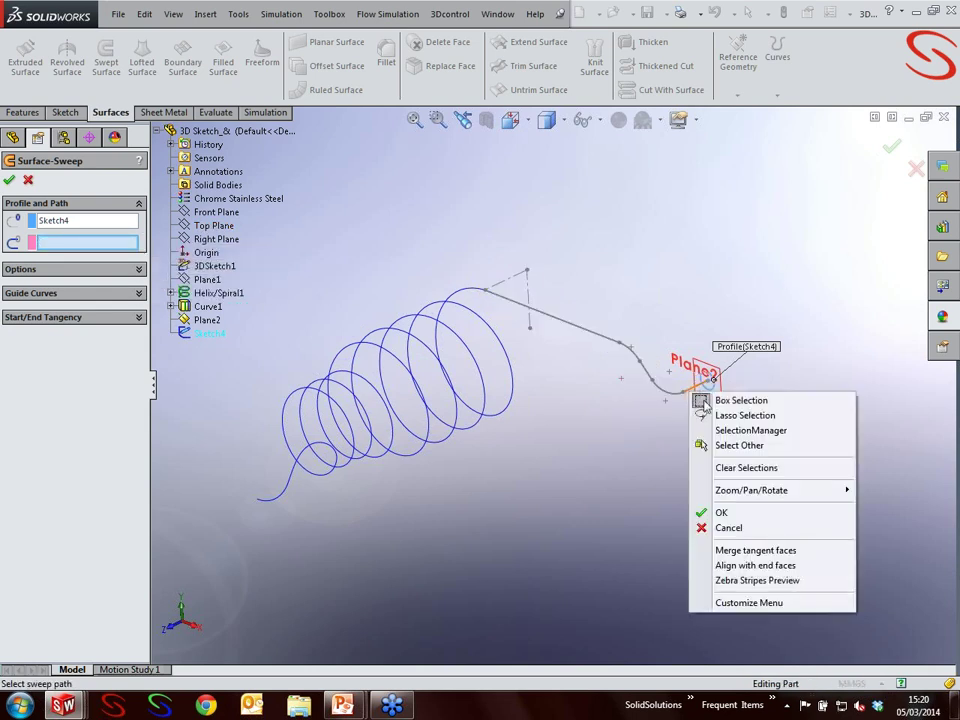
{"action": "left_click", "coordinate": [724, 431]}
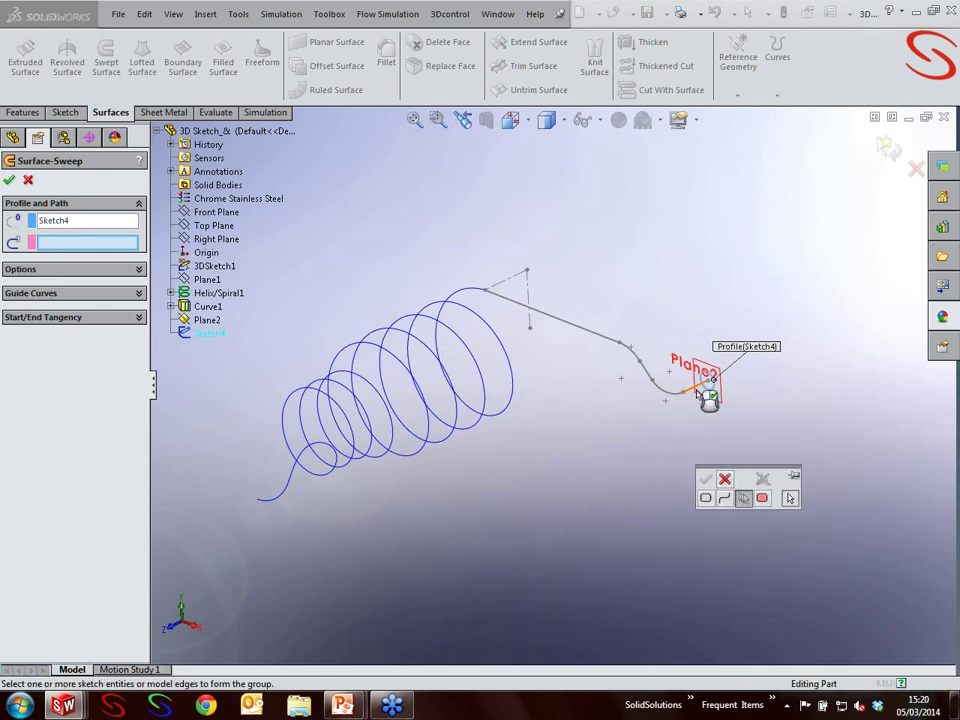
{"action": "left_click", "coordinate": [650, 376]}
{"action": "left_click", "coordinate": [608, 341]}
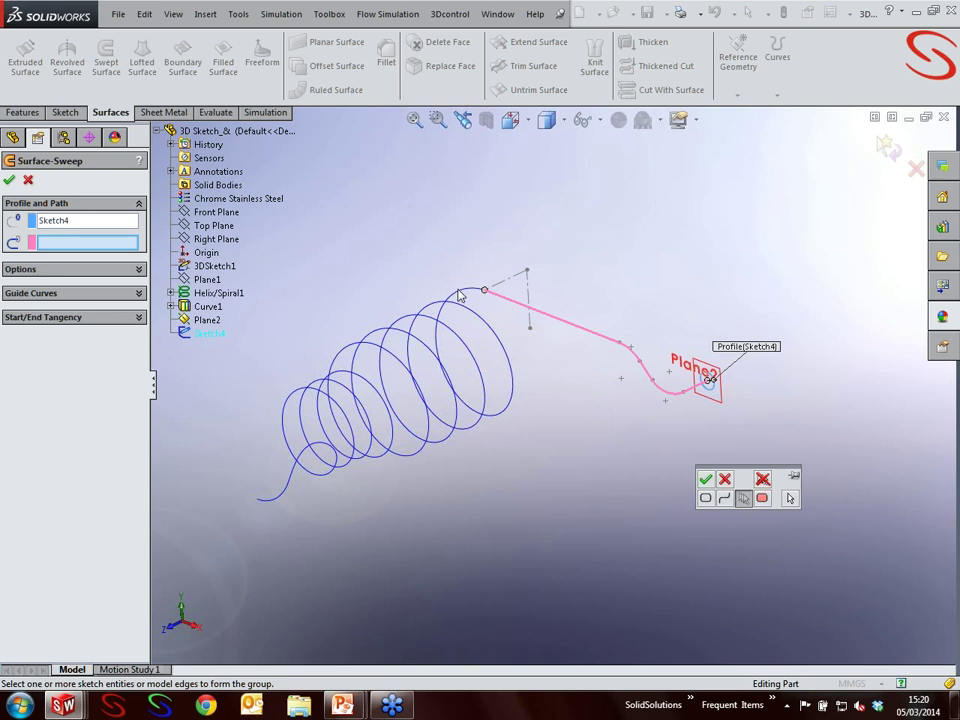
{"action": "left_click_drag", "start_coordinate": [420, 290], "coordinate": [501, 412]}
{"action": "left_click", "coordinate": [30, 182]}
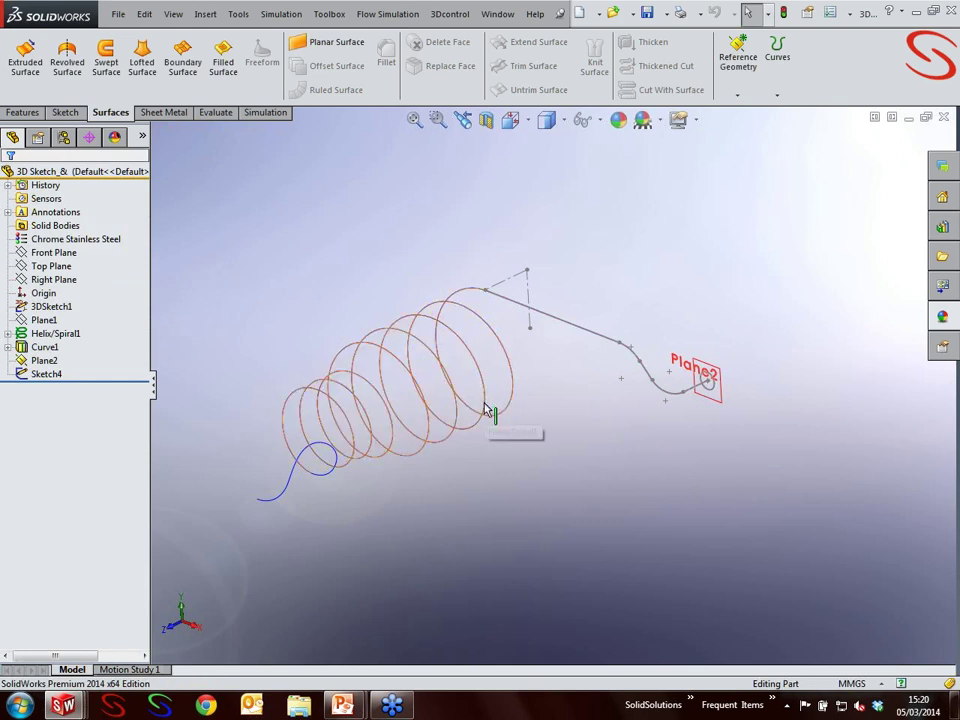
- In a new 3D sketch, start a Fit Spline and select the 3D sketch chain, the helix and the projected end curve
{"action": "left_click", "coordinate": [52, 111]}
{"action": "left_click", "coordinate": [20, 95]}
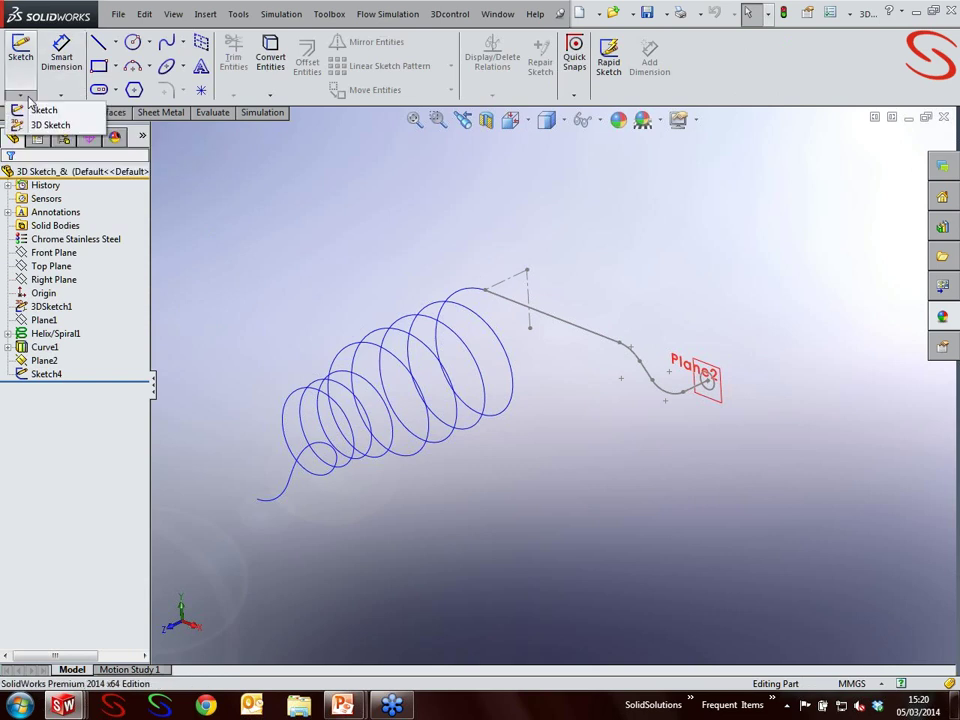
{"action": "left_click", "coordinate": [45, 122]}
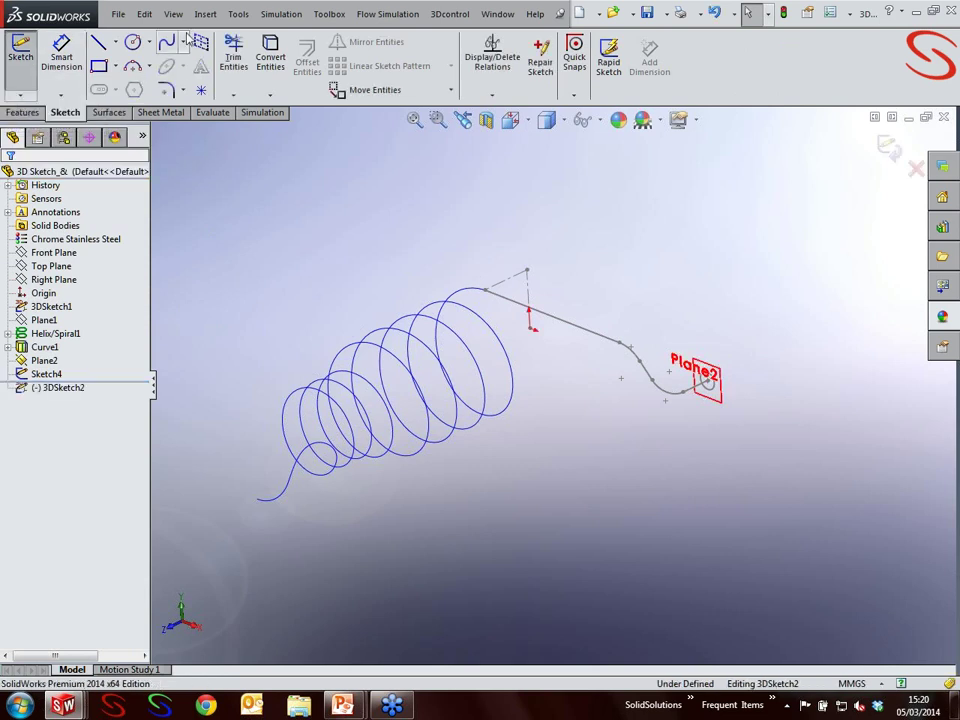
{"action": "left_click", "coordinate": [239, 15]}
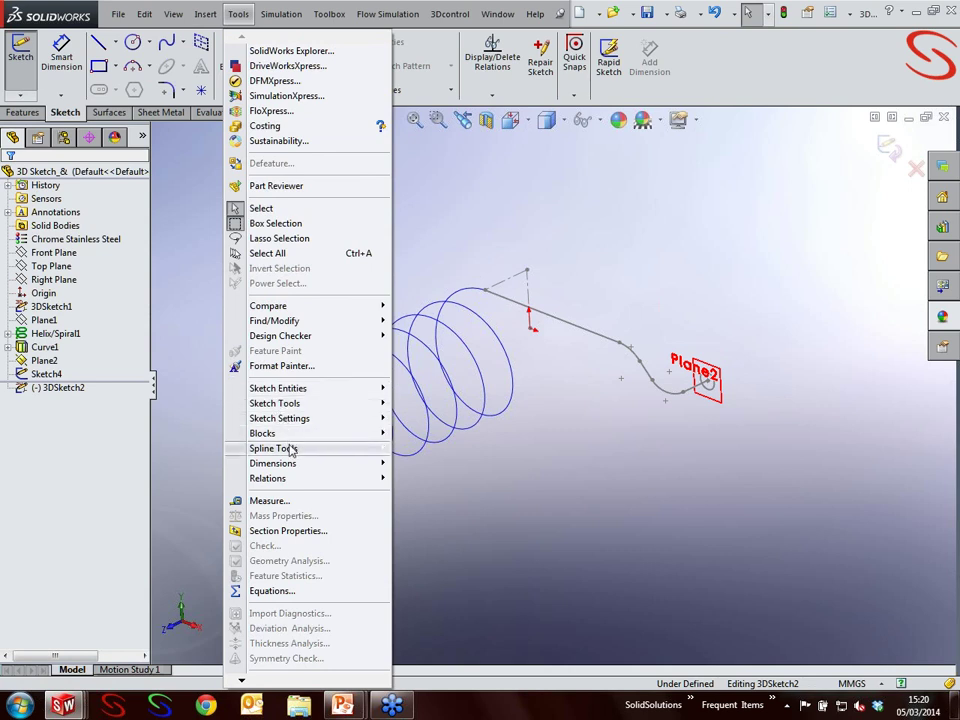
{"action": "mouse_move", "coordinate": [385, 450]}
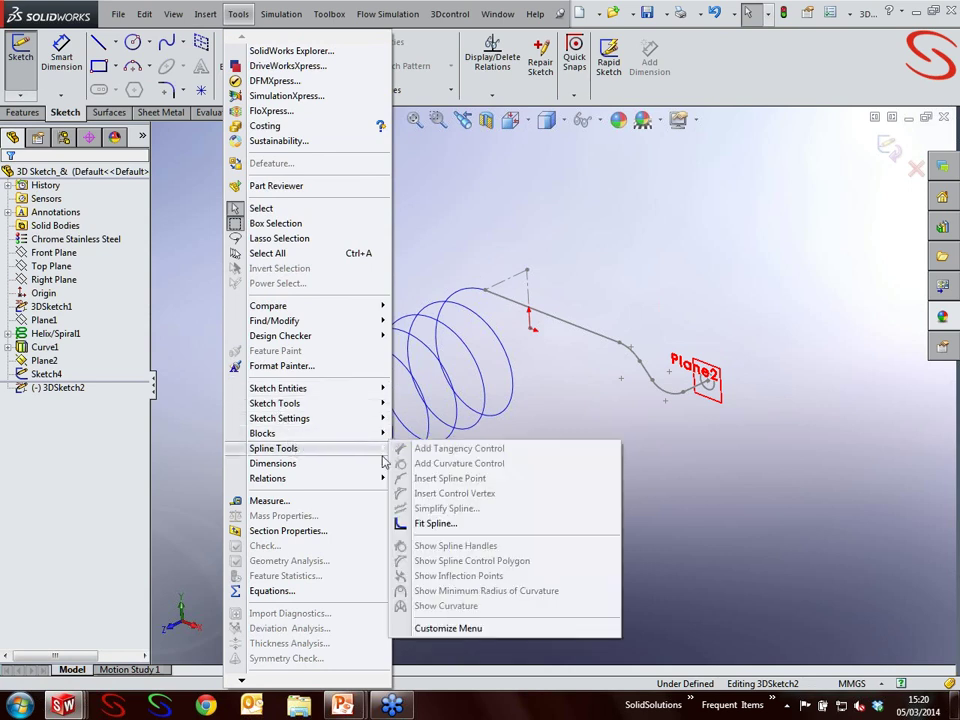
{"action": "left_click", "coordinate": [424, 525]}
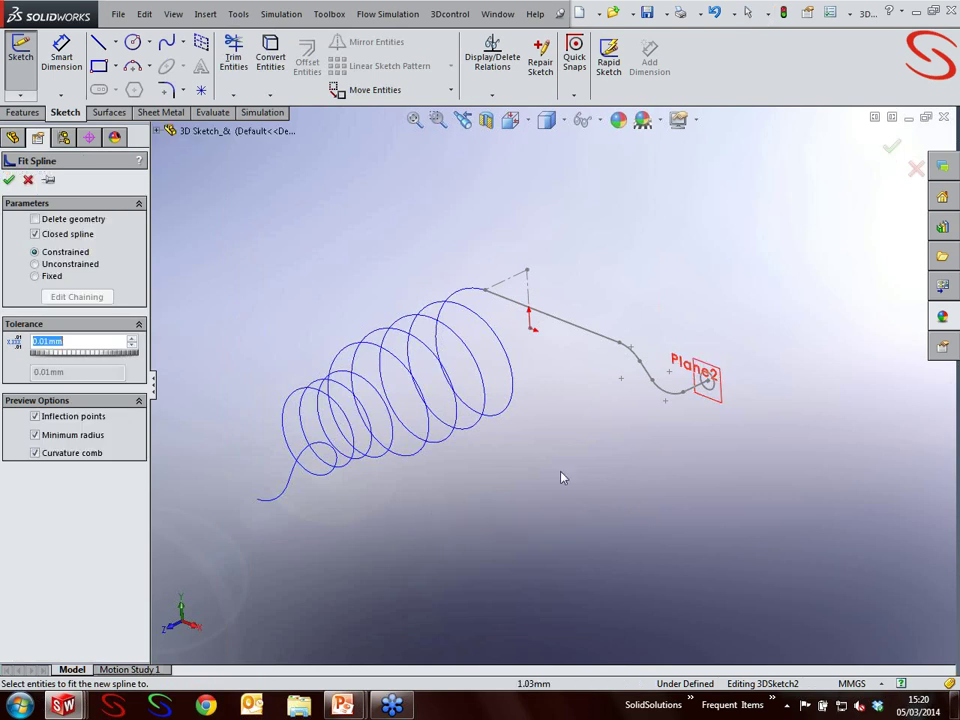
{"action": "left_click", "coordinate": [652, 378]}
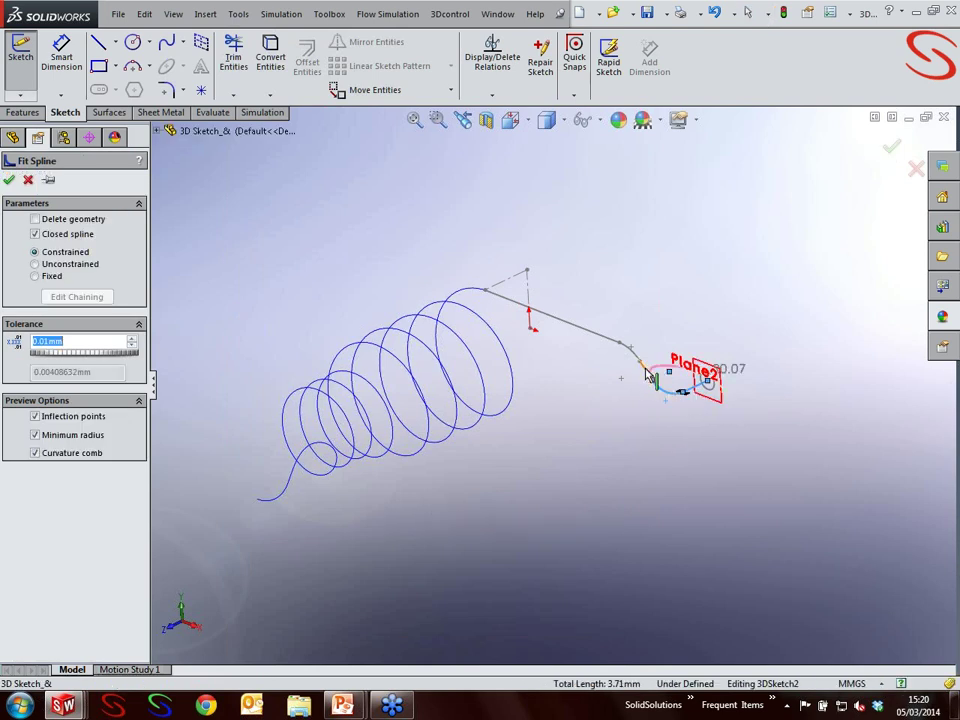
{"action": "left_click", "coordinate": [640, 362]}
{"action": "left_click", "coordinate": [626, 348]}
{"action": "left_click", "coordinate": [612, 340]}
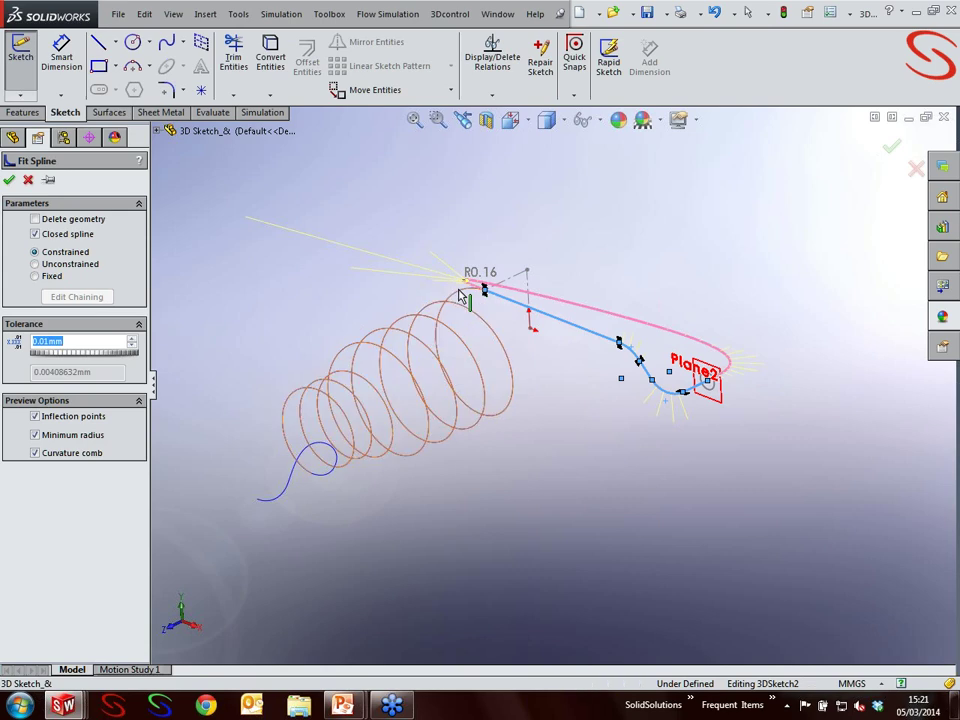
{"action": "left_click", "coordinate": [289, 491]}
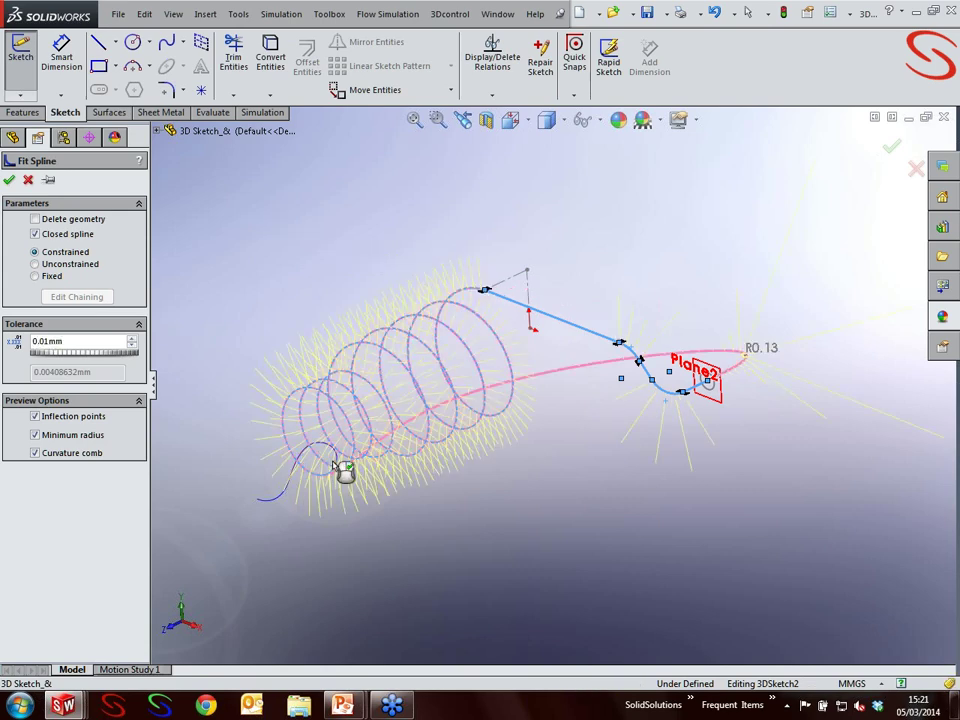
{"action": "left_click", "coordinate": [333, 460]}
{"action": "left_click", "coordinate": [294, 497]}
- Turn off the closed spline option, create the fit spline and exit the 3D sketch
{"action": "mouse_move", "coordinate": [379, 466]}
{"action": "middle_mouse_down"}
{"action": "mouse_move", "coordinate": [557, 444]}
{"action": "mouse_move", "coordinate": [565, 520]}
{"action": "middle_mouse_up"}
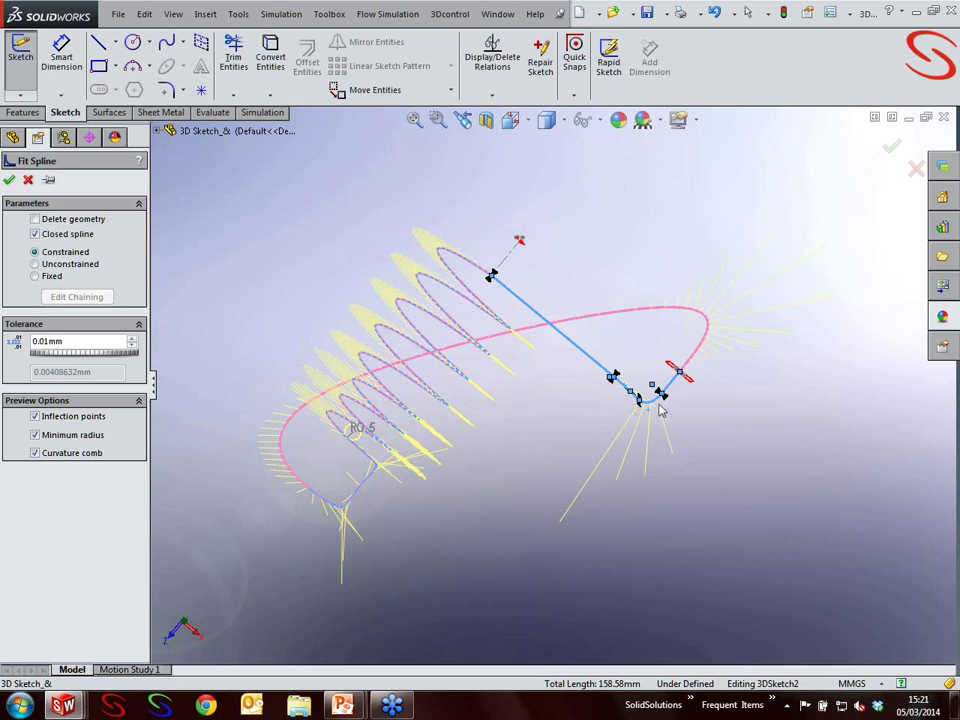
{"action": "left_click", "coordinate": [35, 234]}
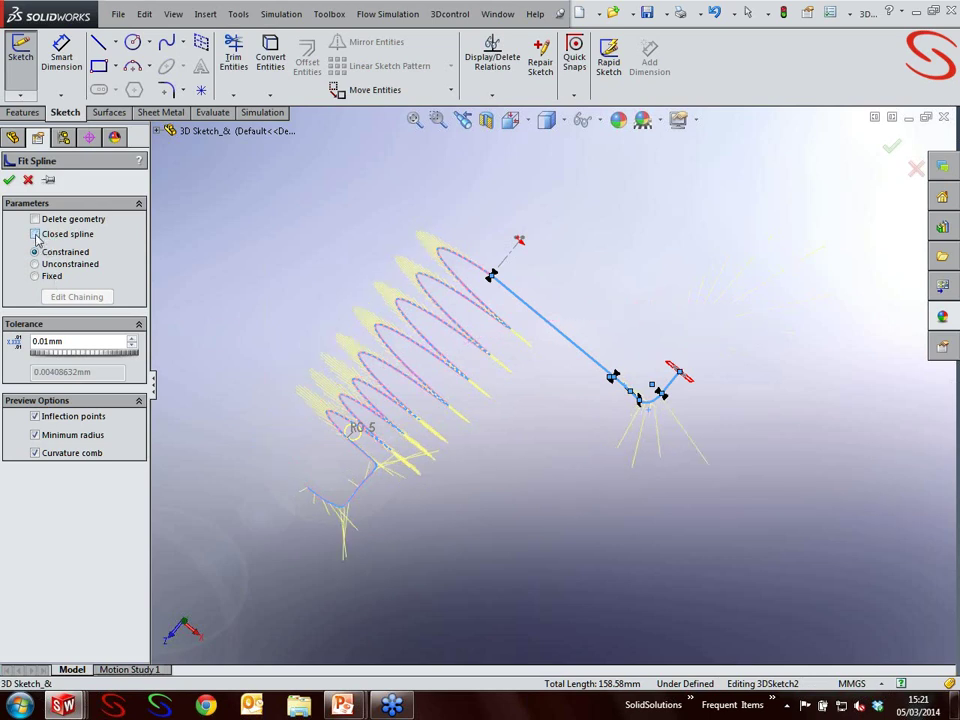
{"action": "mouse_move", "coordinate": [572, 480]}
{"action": "middle_mouse_down"}
{"action": "mouse_move", "coordinate": [553, 459]}
{"action": "mouse_move", "coordinate": [561, 321]}
{"action": "mouse_move", "coordinate": [565, 356]}
{"action": "middle_mouse_up"}
{"action": "scroll", "coordinate": [563, 356], "scroll_direction": "down", "scroll_amount": 2}
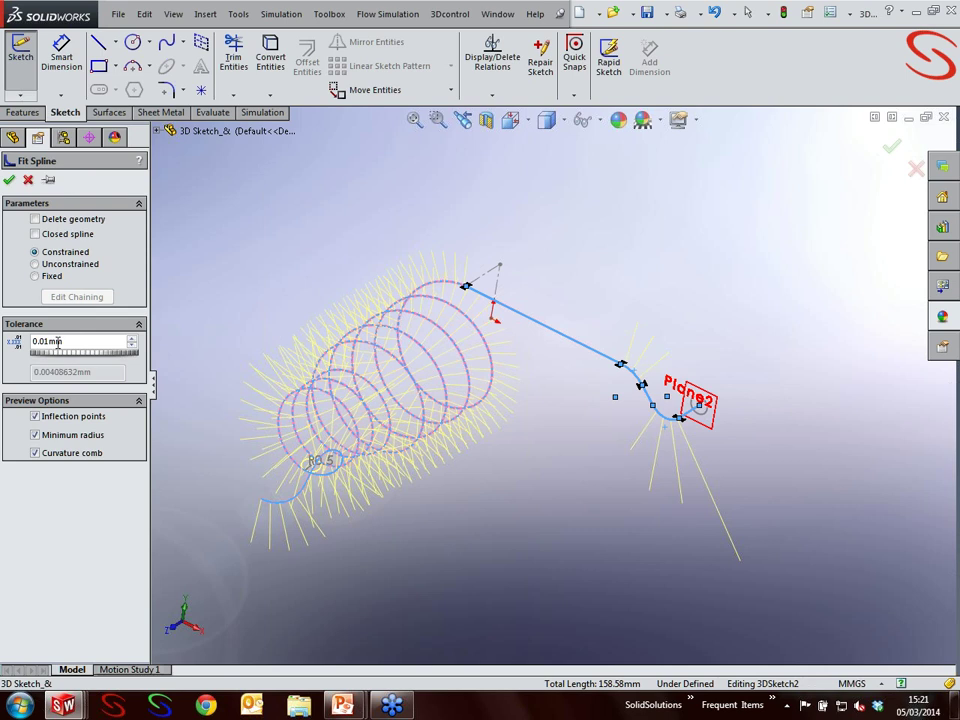
{"action": "left_click", "coordinate": [9, 180]}
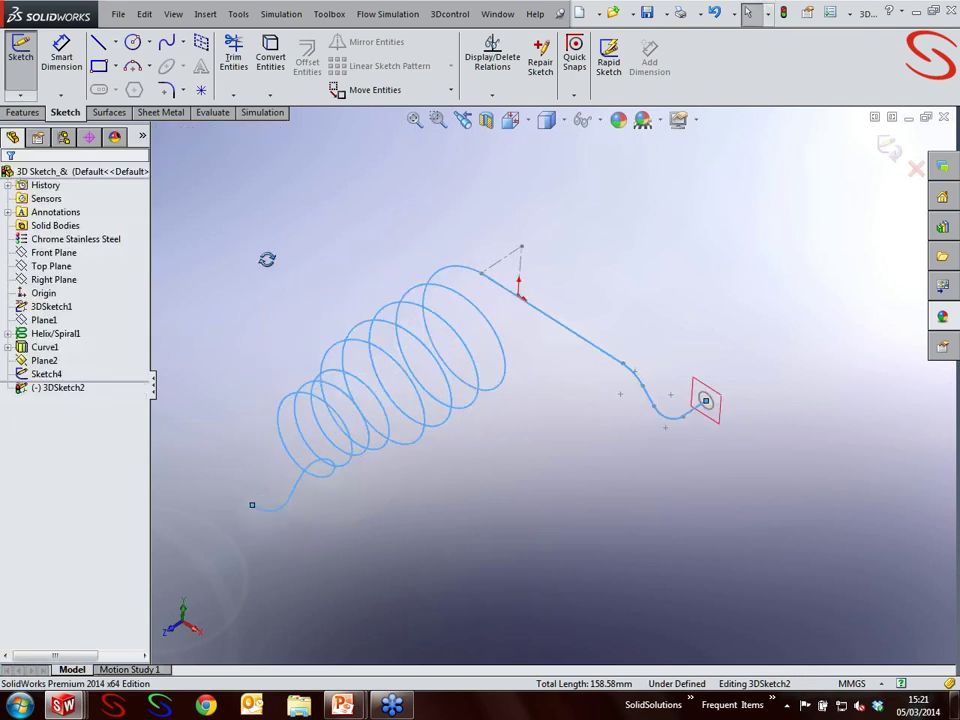
{"action": "middle_click_drag", "start_coordinate": [266, 259], "coordinate": [395, 367]}
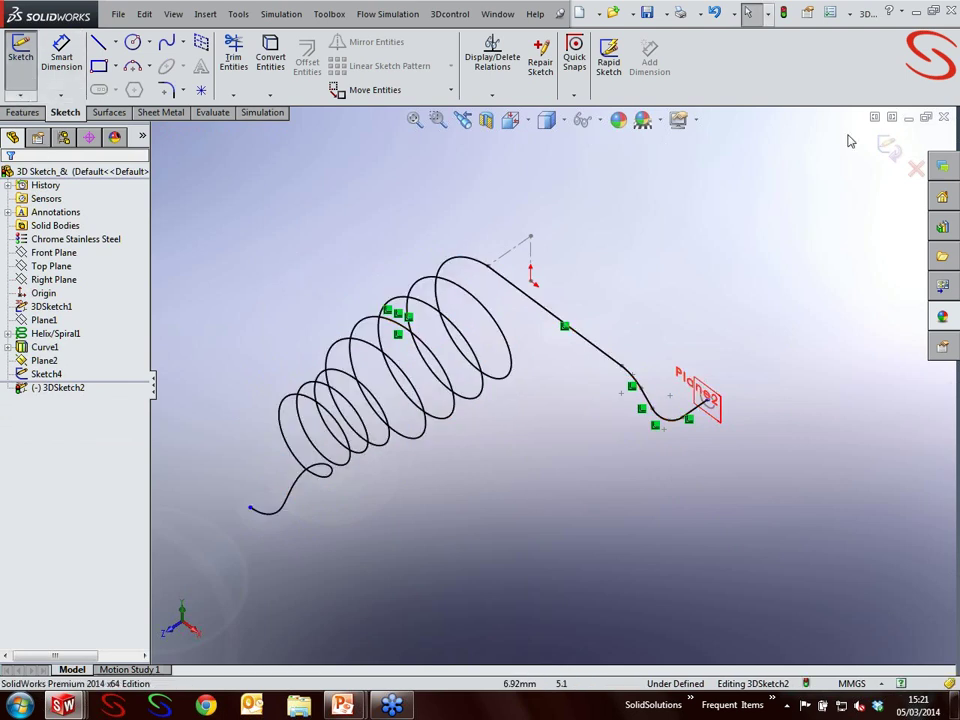
{"action": "left_click", "coordinate": [20, 50]}
- Create a swept boss with the circle on Plane2 as profile and the fit spline sketch as path
{"action": "left_click", "coordinate": [23, 112]}
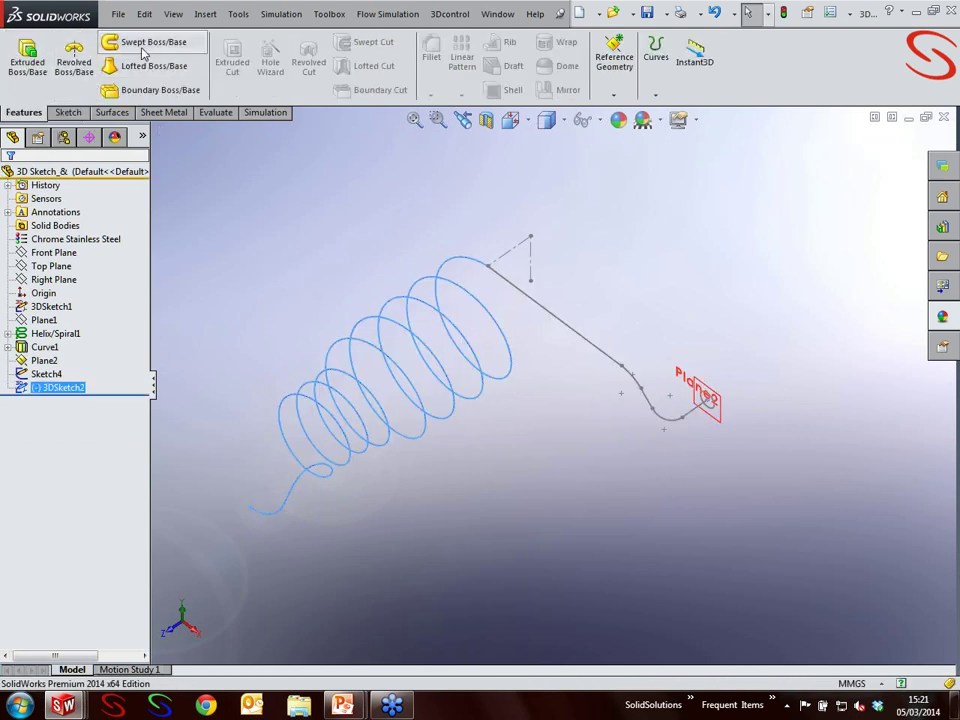
{"action": "left_click", "coordinate": [142, 49]}
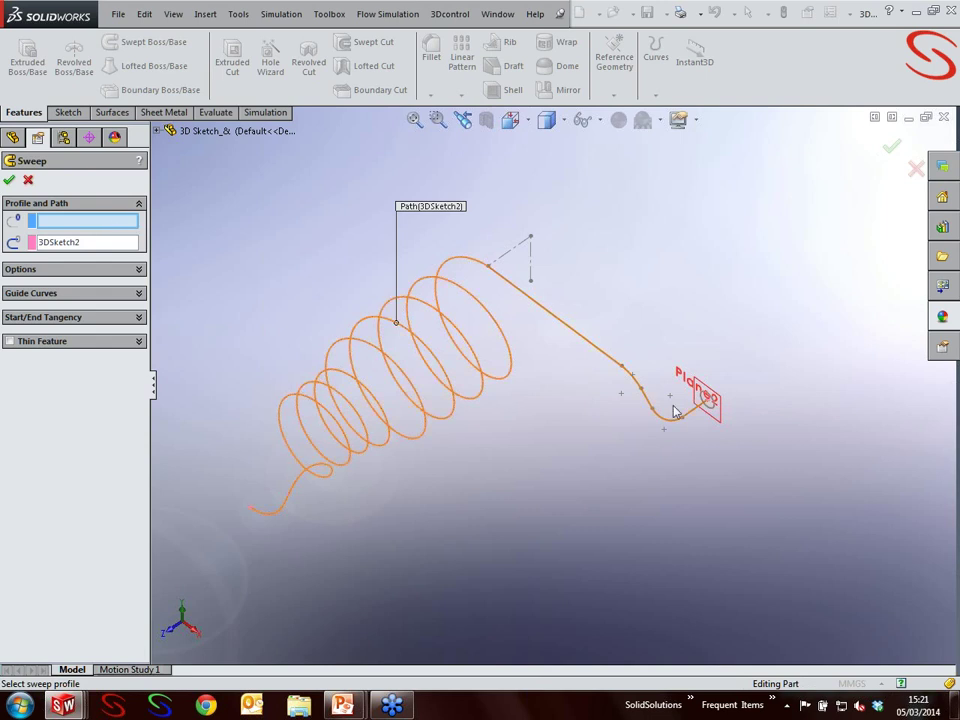
{"action": "left_click", "coordinate": [708, 401]}
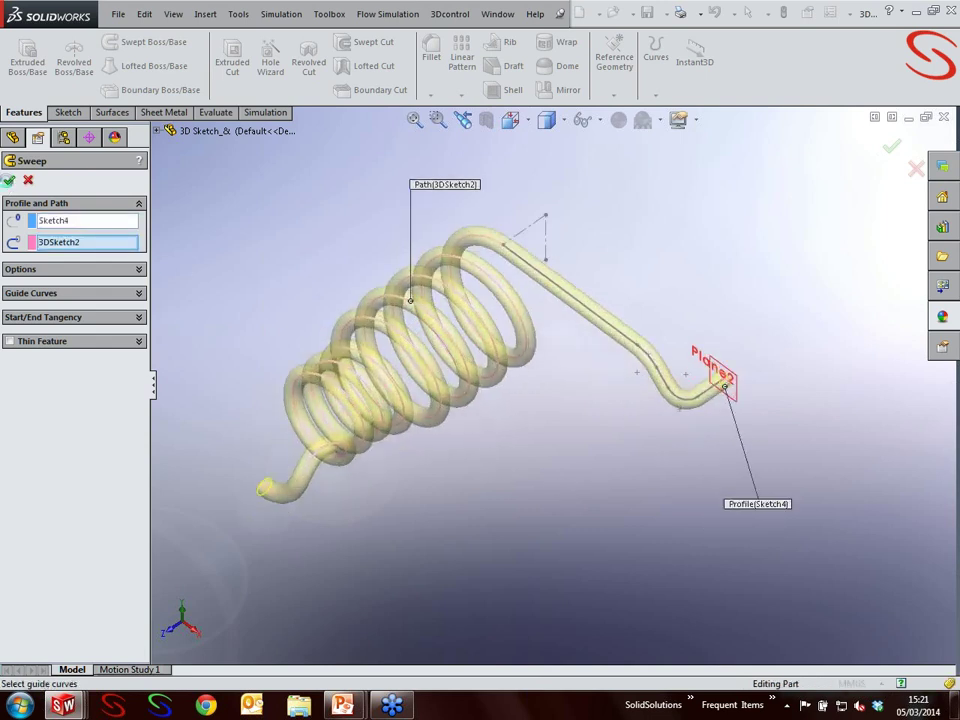
{"action": "right_click", "coordinate": [612, 506]}
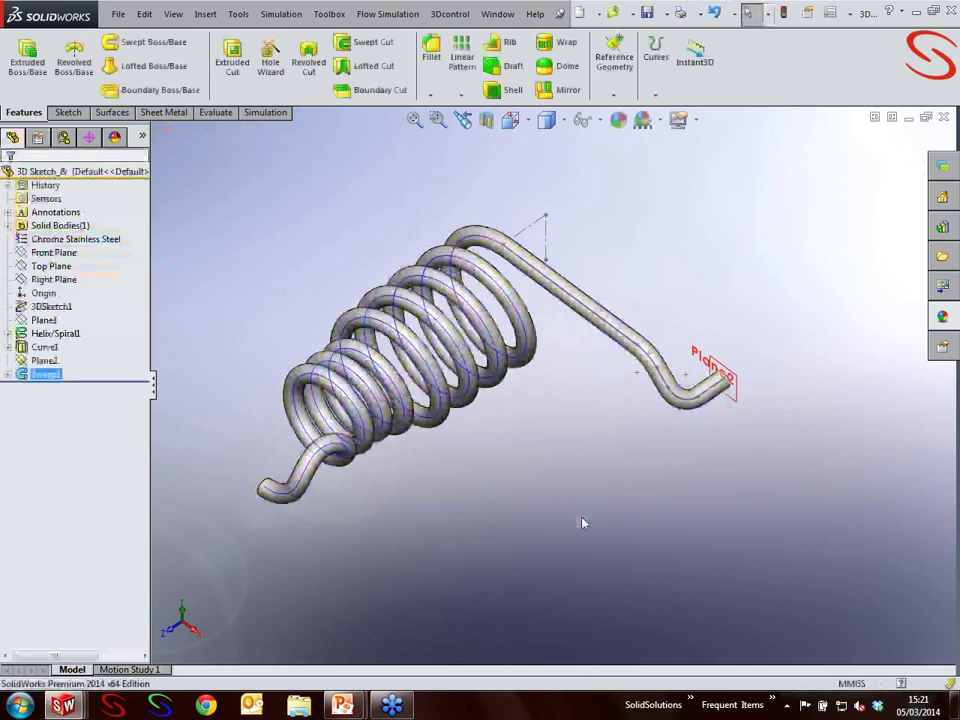
{"action": "middle_click_drag", "start_coordinate": [584, 522], "coordinate": [578, 483]}
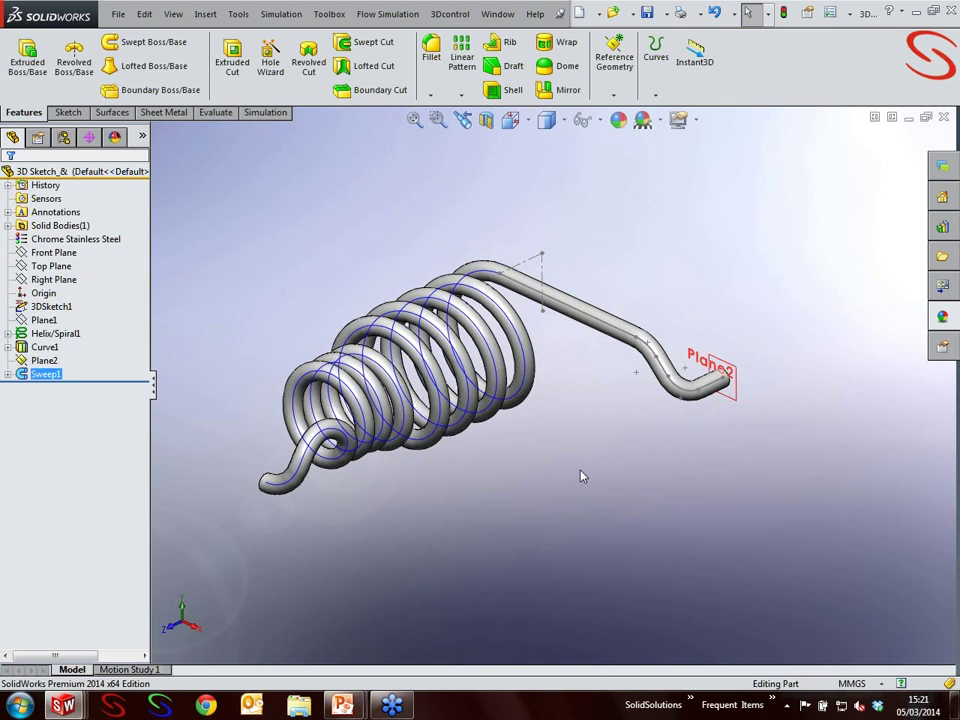
{"action": "scroll", "coordinate": [483, 318], "scroll_direction": "down", "scroll_amount": 2}
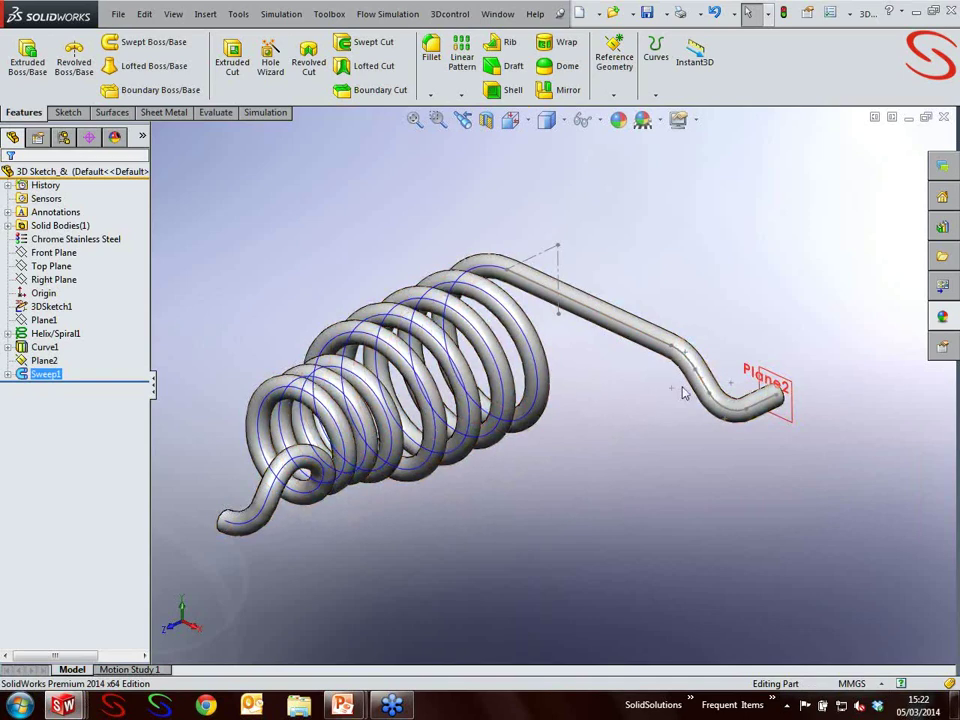
{"action": "left_click", "coordinate": [942, 227]}
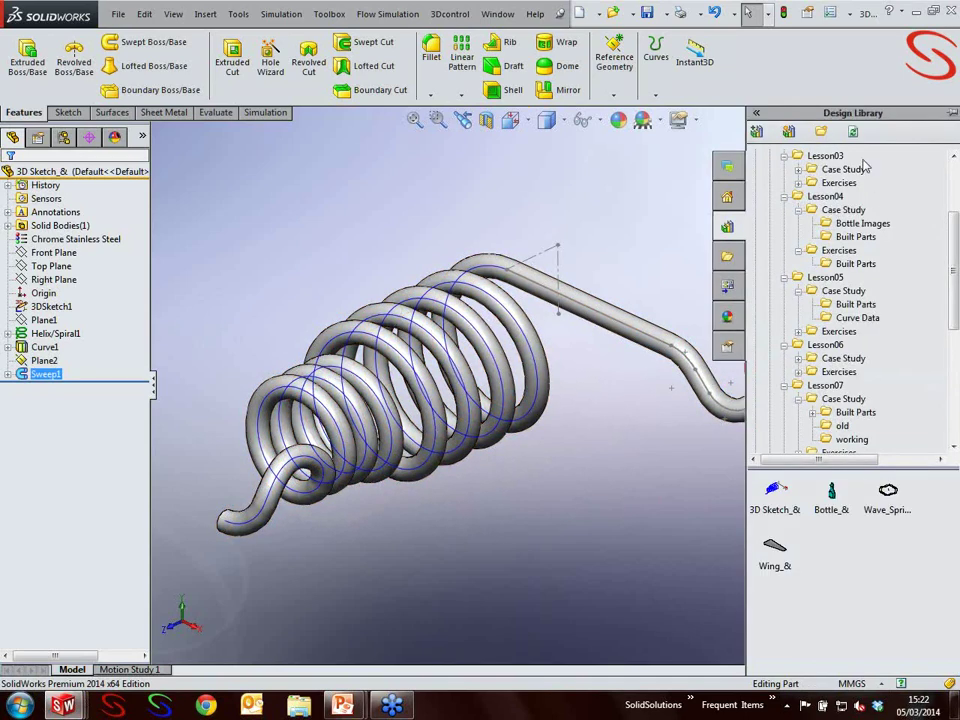
{"action": "left_click", "coordinate": [856, 304]}
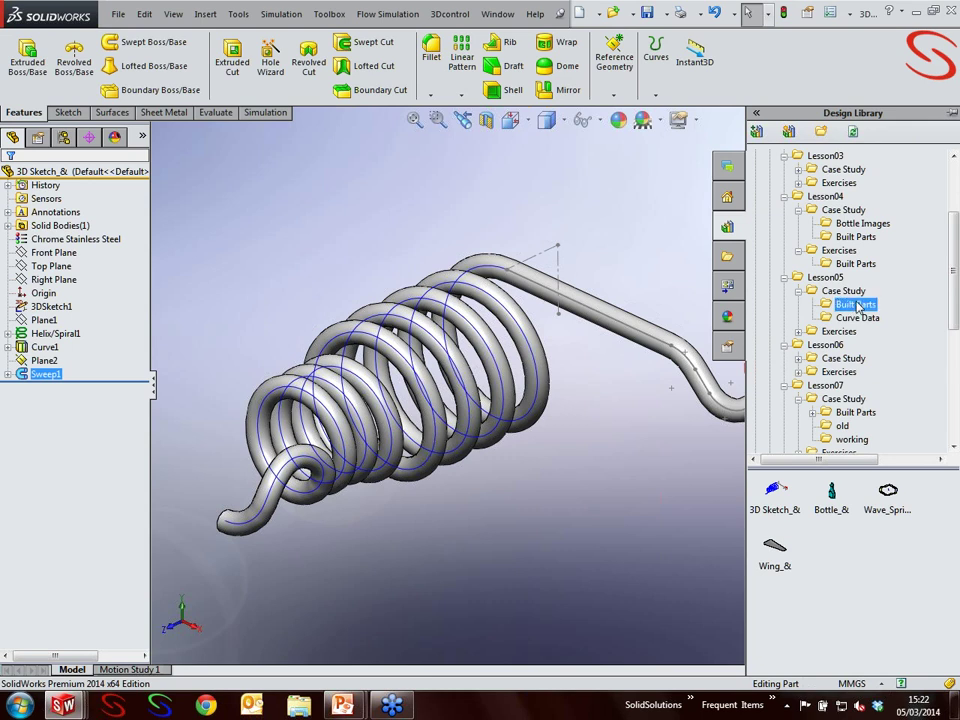
{"action": "left_click", "coordinate": [856, 304]}
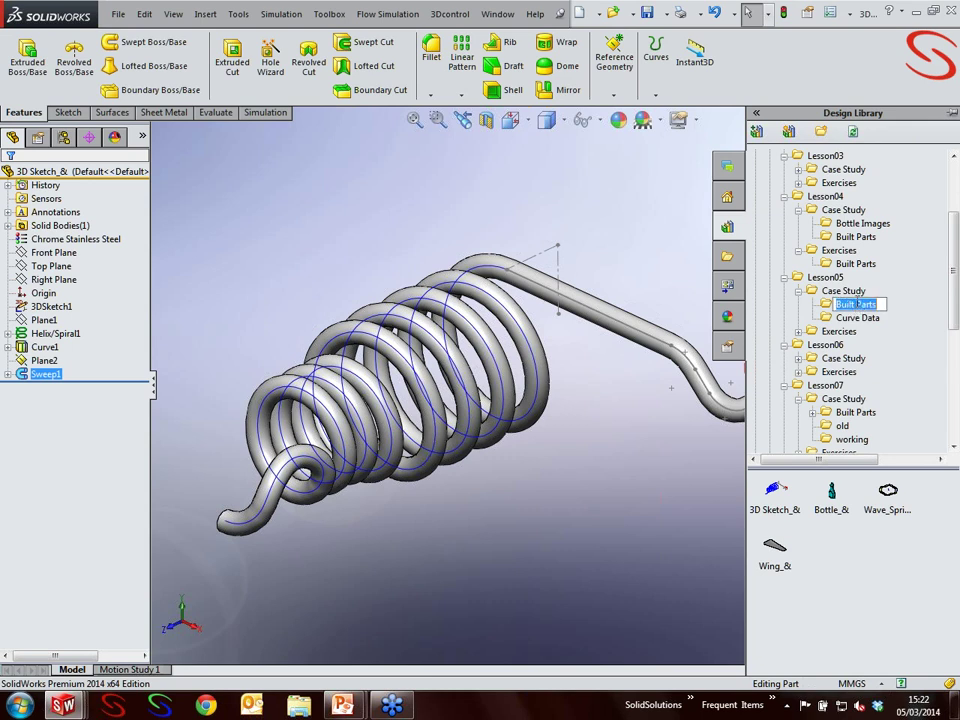
{"action": "left_click", "coordinate": [881, 597]}
{"action": "left_click", "coordinate": [855, 304]}
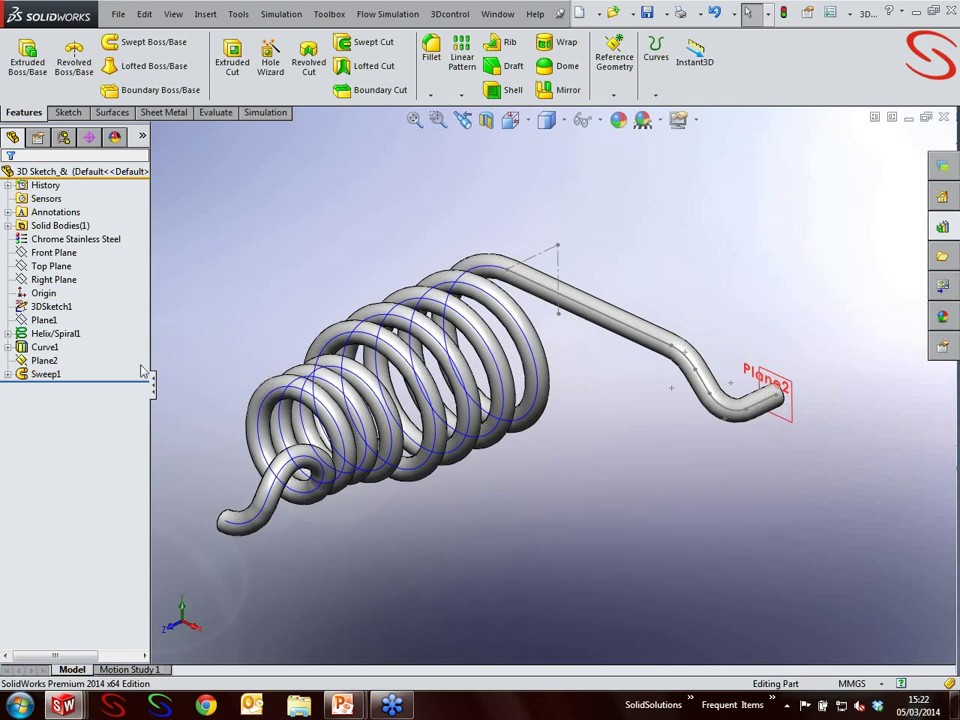
- Delete the swept boss feature while keeping its profile and path sketches
{"action": "left_click", "coordinate": [58, 374]}
{"action": "left_click", "coordinate": [32, 376]}
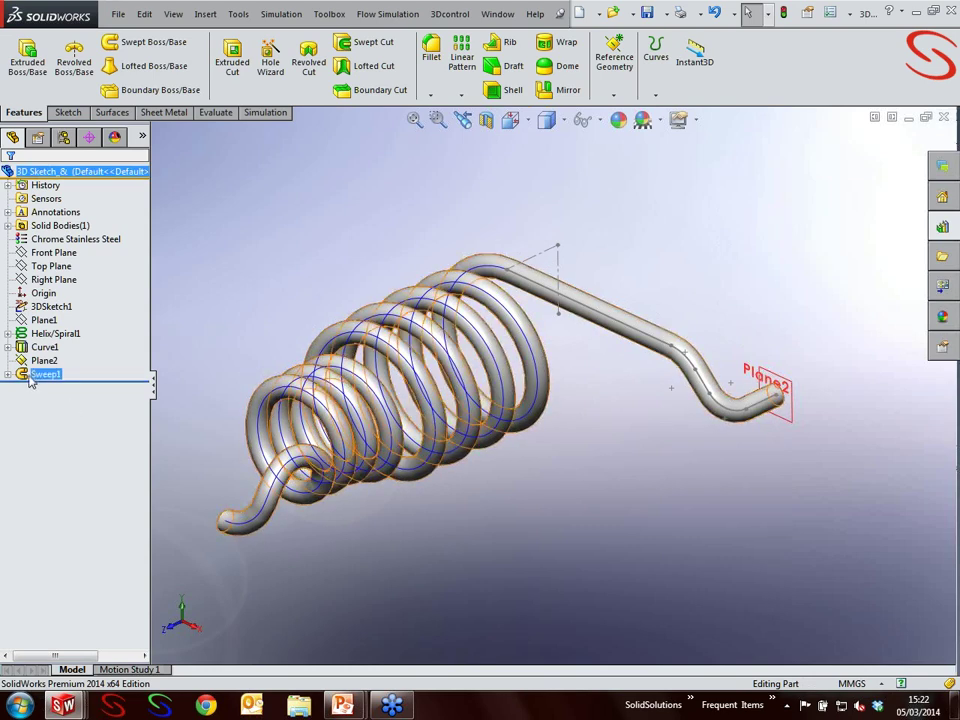
{"action": "right_click", "coordinate": [32, 376]}
{"action": "left_click", "coordinate": [63, 443]}
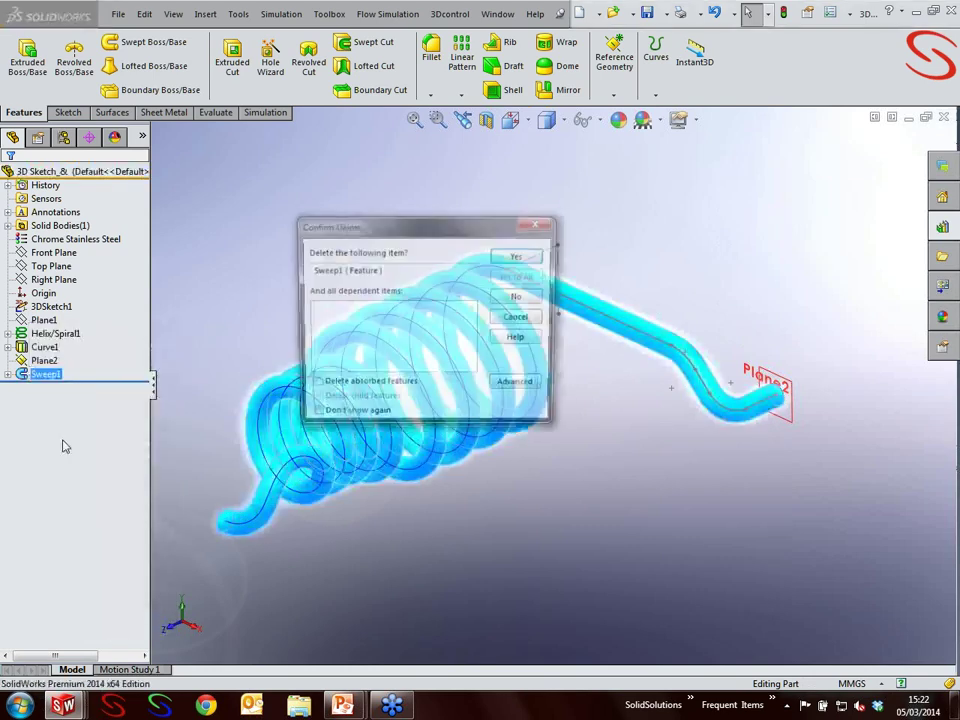
{"action": "left_click", "coordinate": [518, 258]}
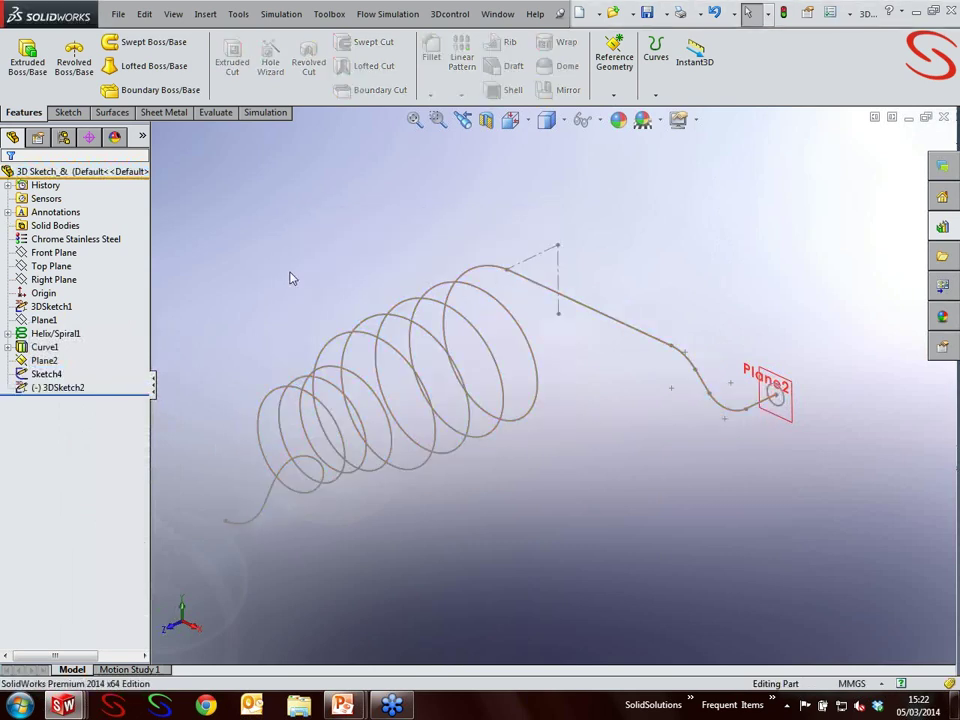
{"action": "left_click", "coordinate": [667, 94]}
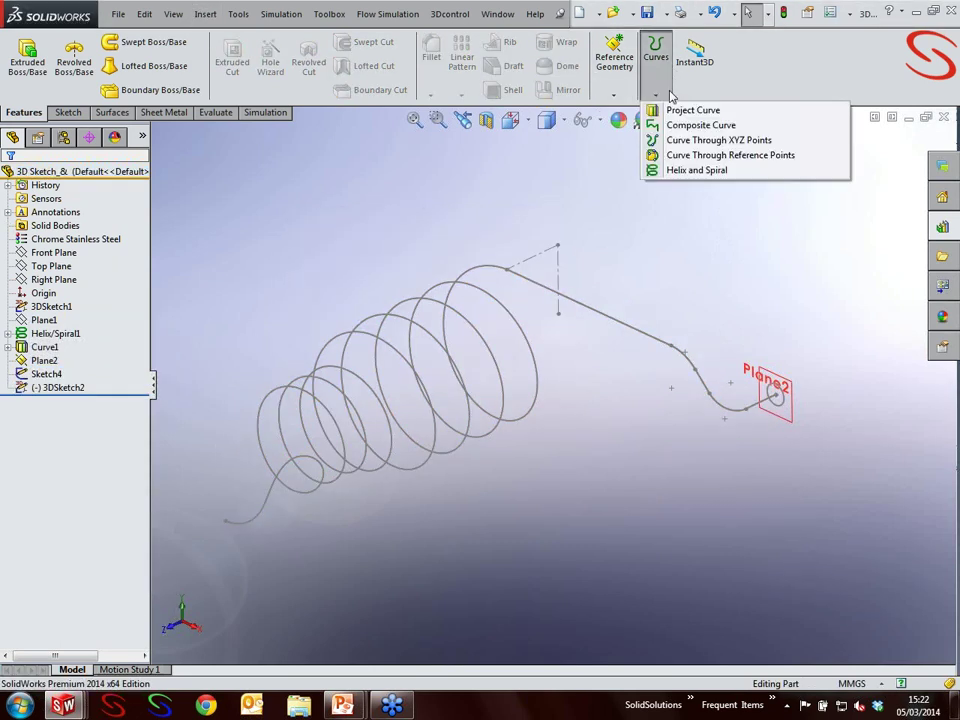
{"action": "left_click", "coordinate": [690, 125]}
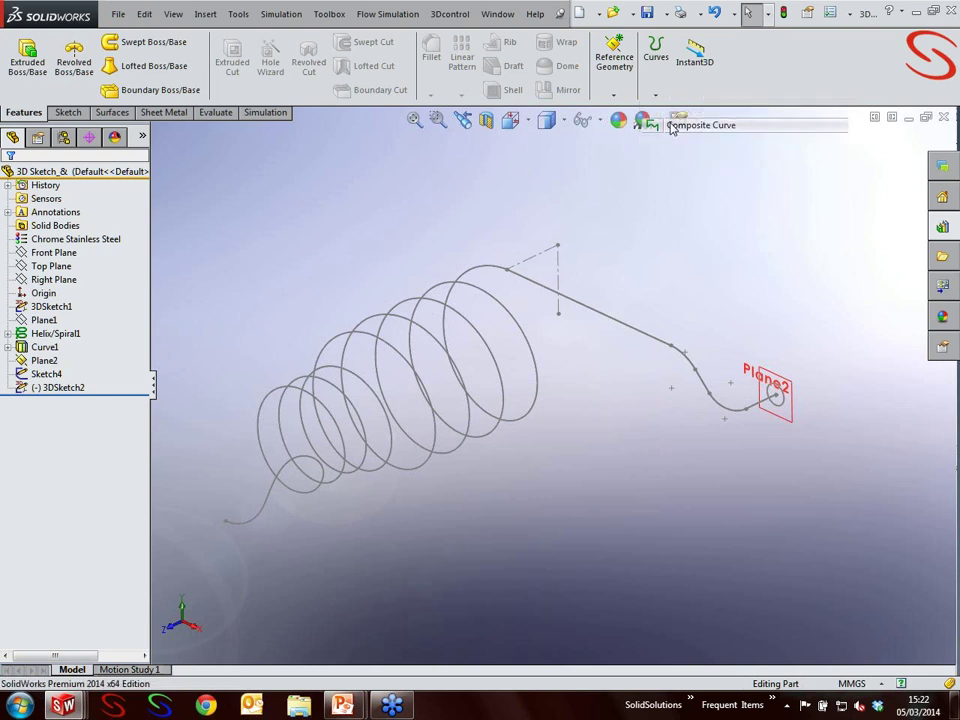
{"action": "left_click", "coordinate": [760, 411]}
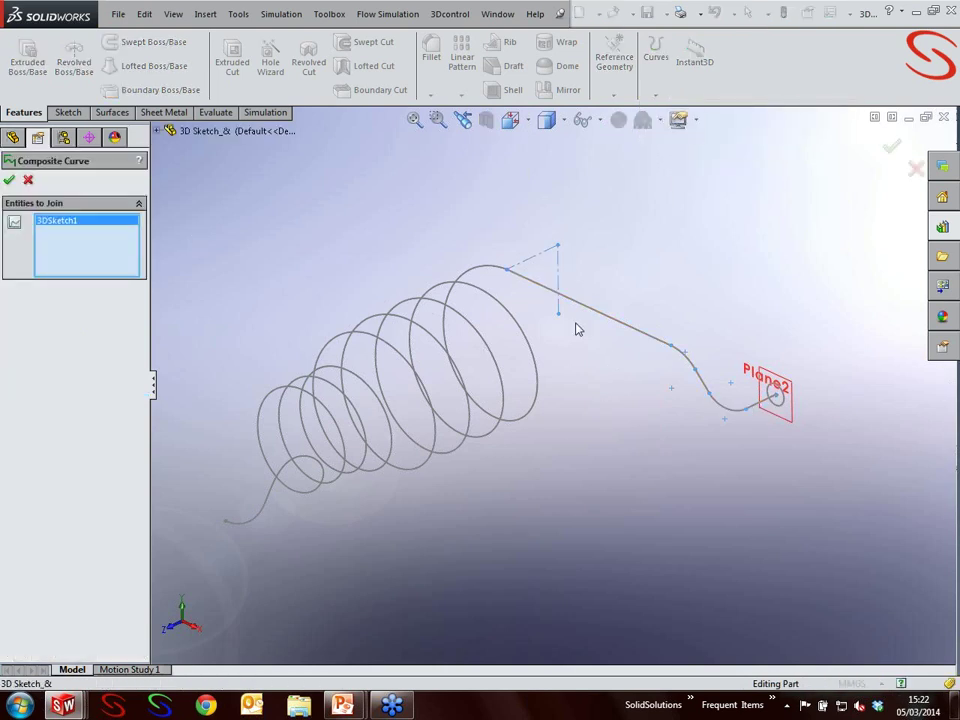
{"action": "left_click", "coordinate": [486, 279]}
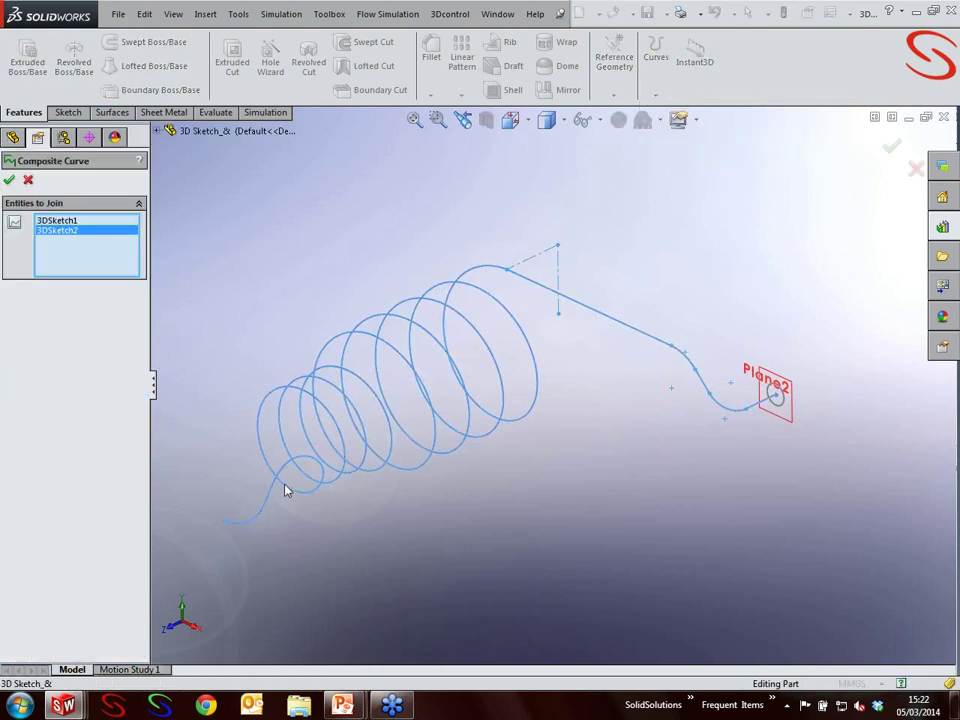
{"action": "left_click", "coordinate": [9, 181]}
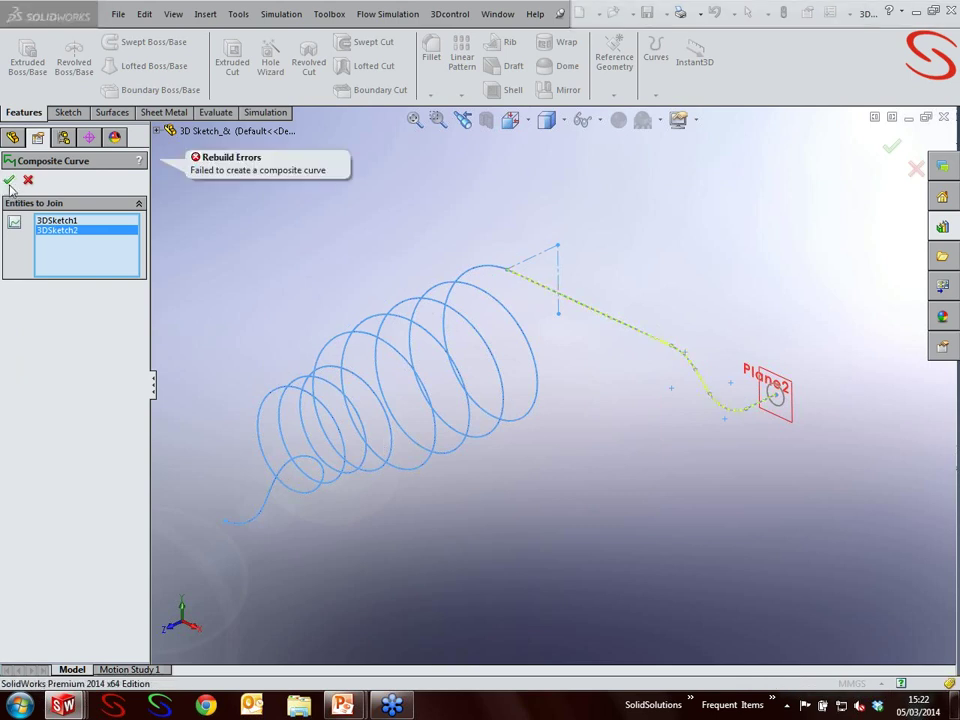
{"action": "left_click", "coordinate": [28, 181]}
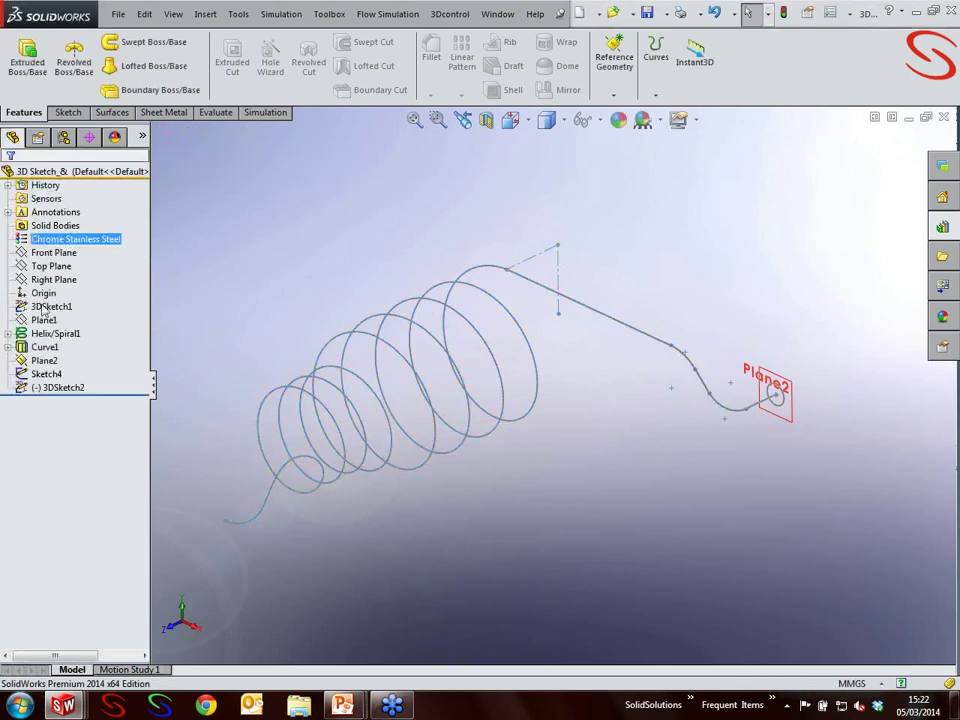
- Delete the fit spline sketch 3DSketch2 from the part
{"action": "left_click", "coordinate": [62, 387]}
{"action": "left_click", "coordinate": [44, 374], "text": "ctrl"}
{"action": "left_click", "coordinate": [43, 361], "text": "ctrl"}
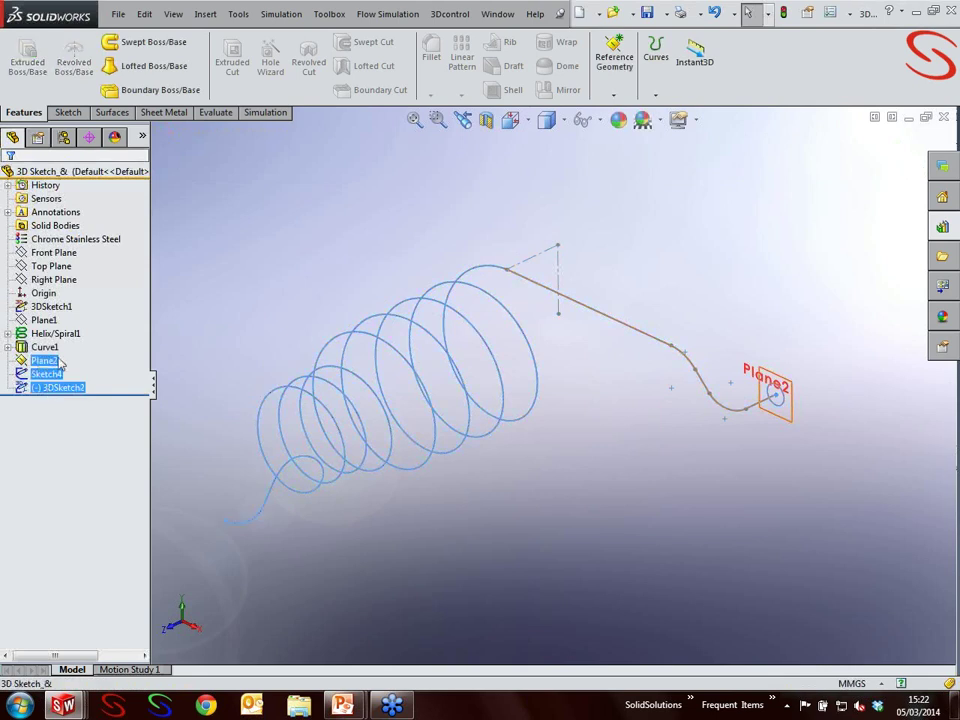
{"action": "left_click", "coordinate": [44, 388]}
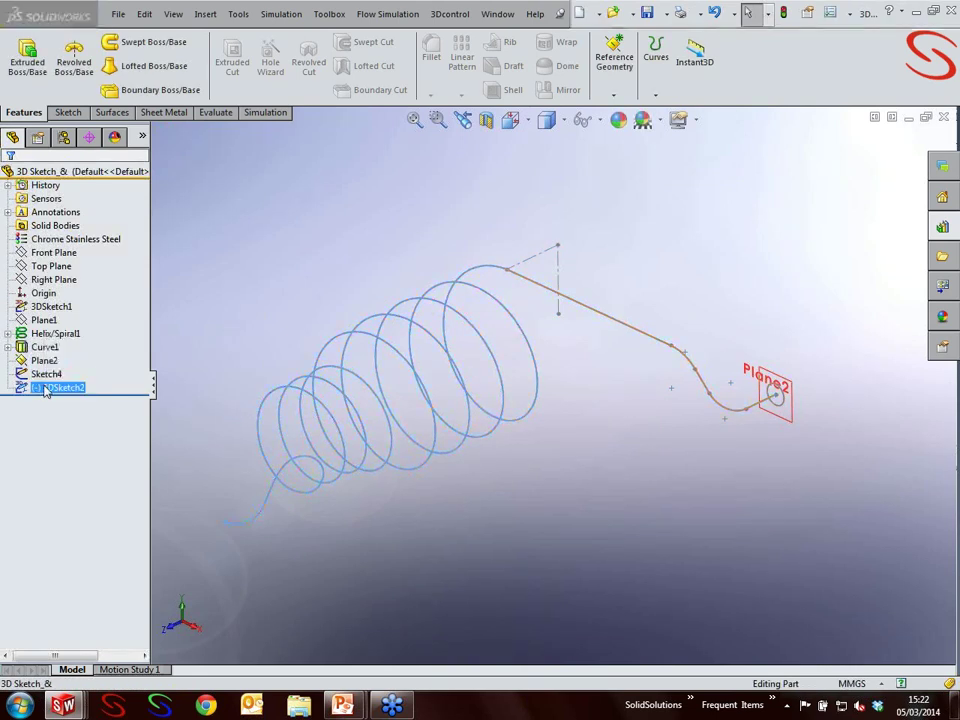
{"action": "key", "text": "Delete"}
{"action": "left_click", "coordinate": [519, 256]}
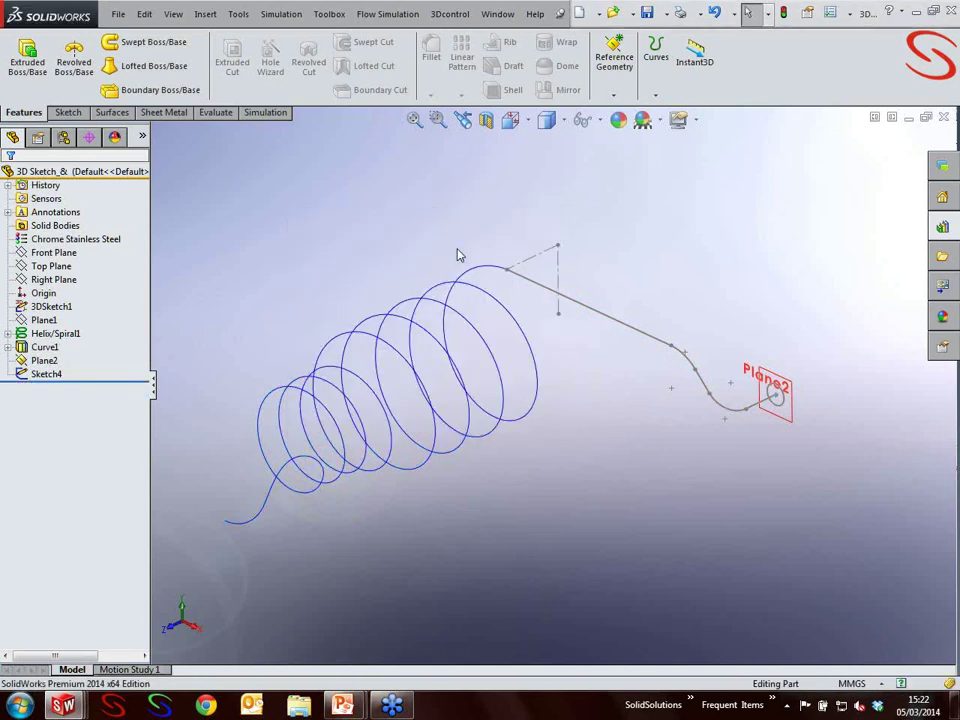
- Create a composite curve joining 3DSketch1, the helix and the projected end curve
{"action": "left_click", "coordinate": [655, 50]}
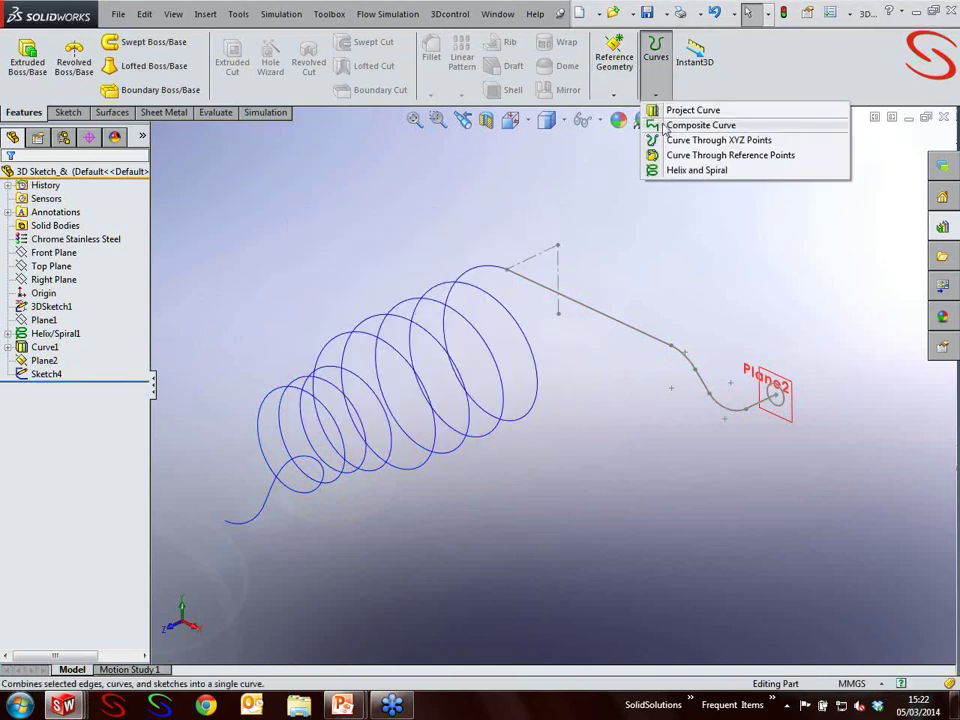
{"action": "left_click", "coordinate": [690, 122]}
{"action": "left_click", "coordinate": [708, 391]}
{"action": "left_click", "coordinate": [482, 280]}
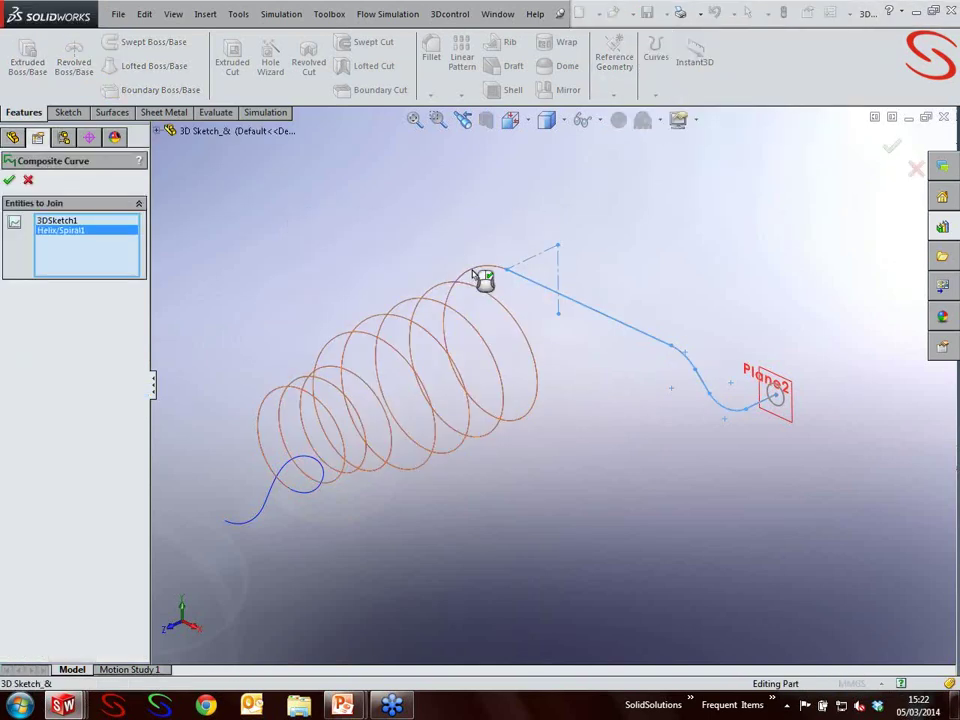
{"action": "left_click", "coordinate": [304, 495]}
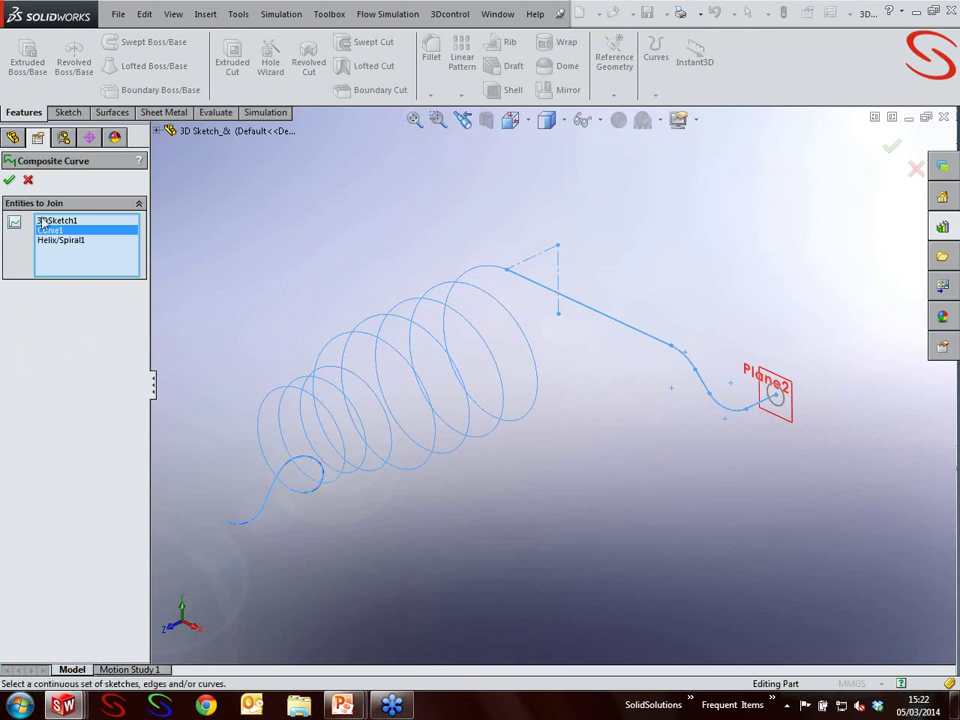
{"action": "left_click", "coordinate": [8, 180]}
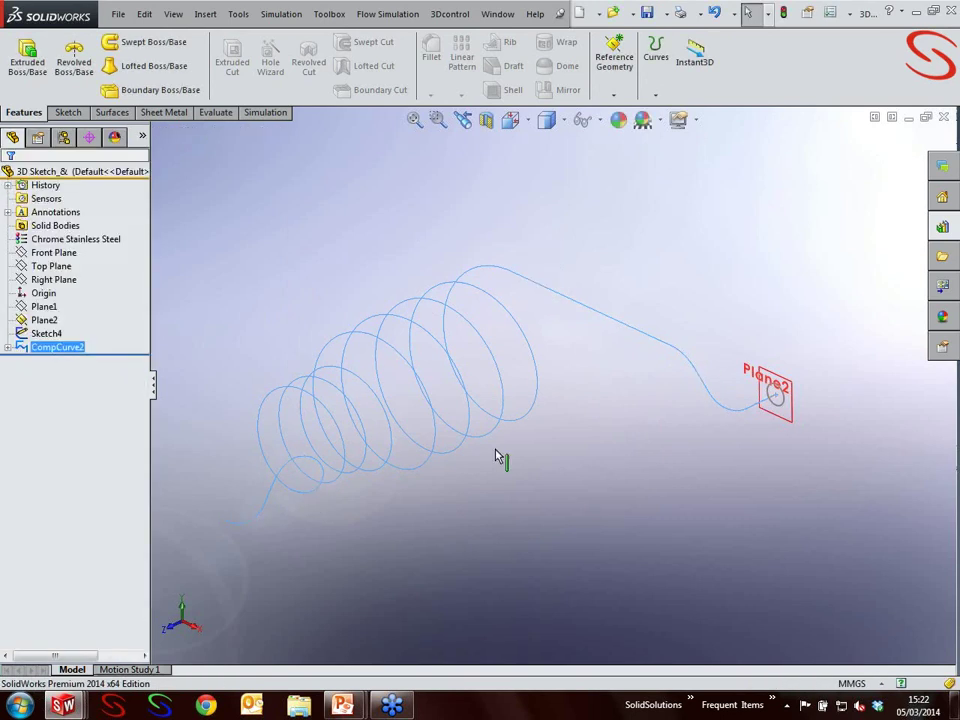
- Create a swept boss with the circle on Plane2 as profile and the composite curve as path
{"action": "left_click", "coordinate": [45, 347]}
{"action": "left_click", "coordinate": [140, 42]}
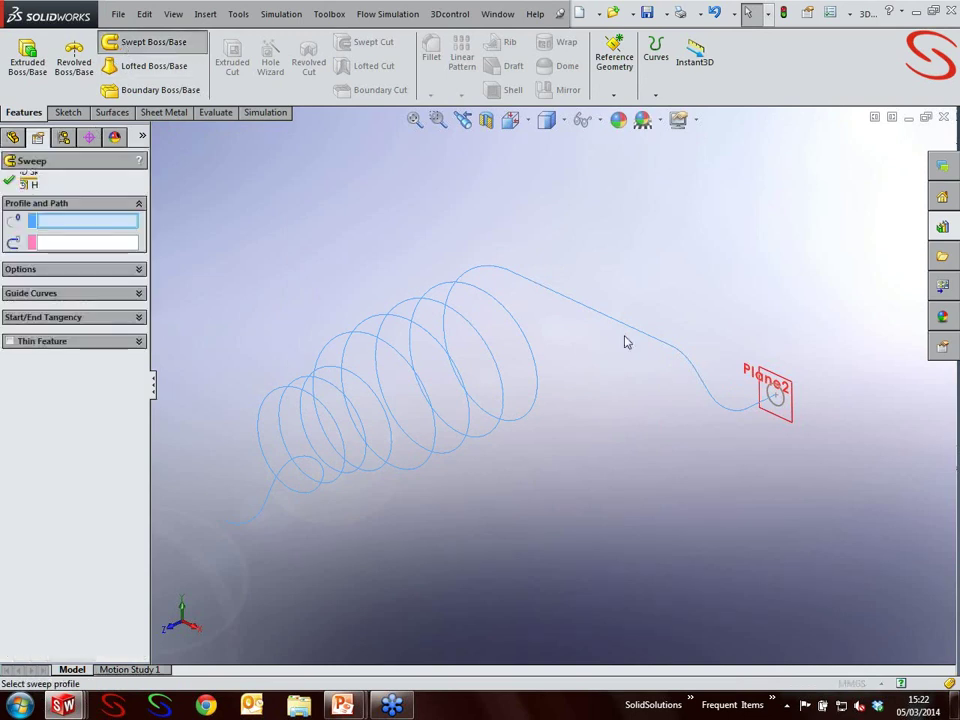
{"action": "left_click", "coordinate": [780, 405]}
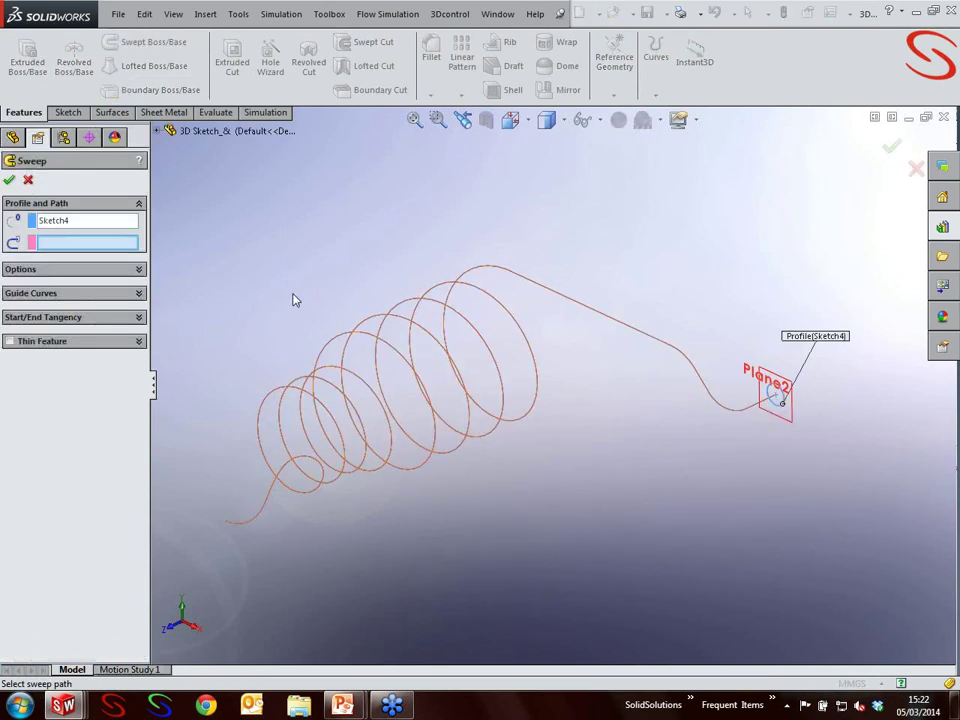
{"action": "left_click", "coordinate": [735, 413]}
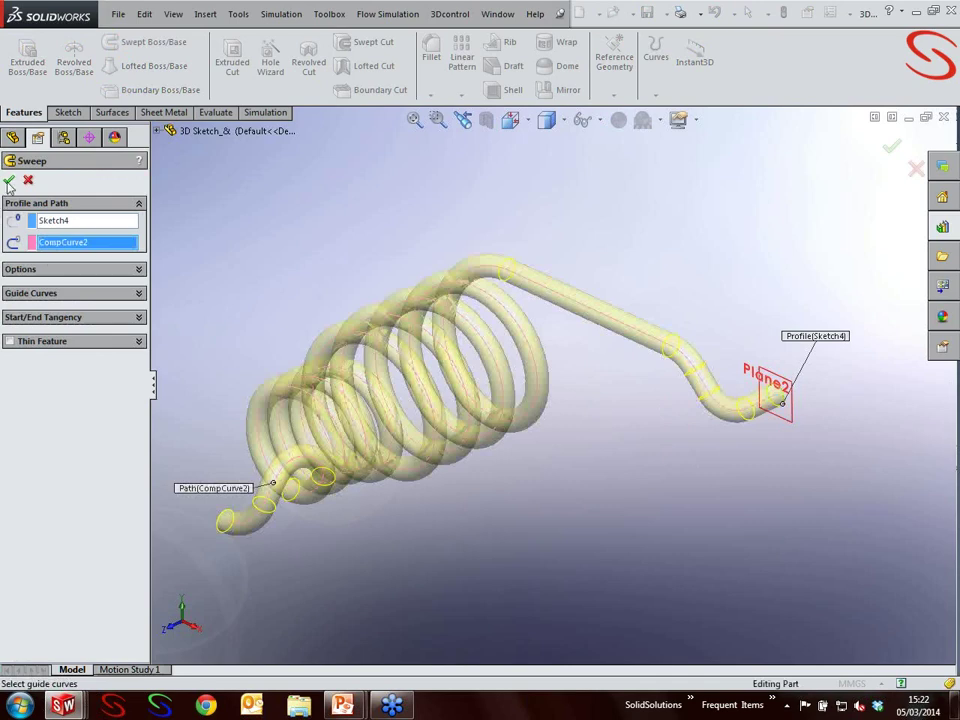
{"action": "left_click", "coordinate": [9, 181]}
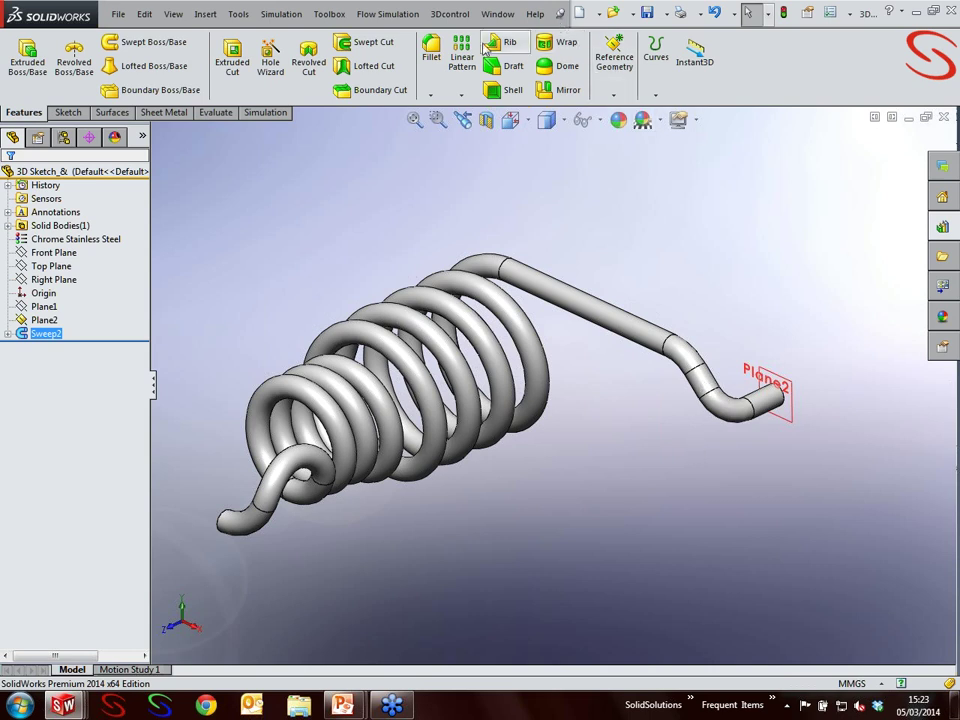
- Reveal the command search and search the commands for "fit"
{"action": "left_click", "coordinate": [86, 114]}
{"action": "left_click", "coordinate": [183, 42]}
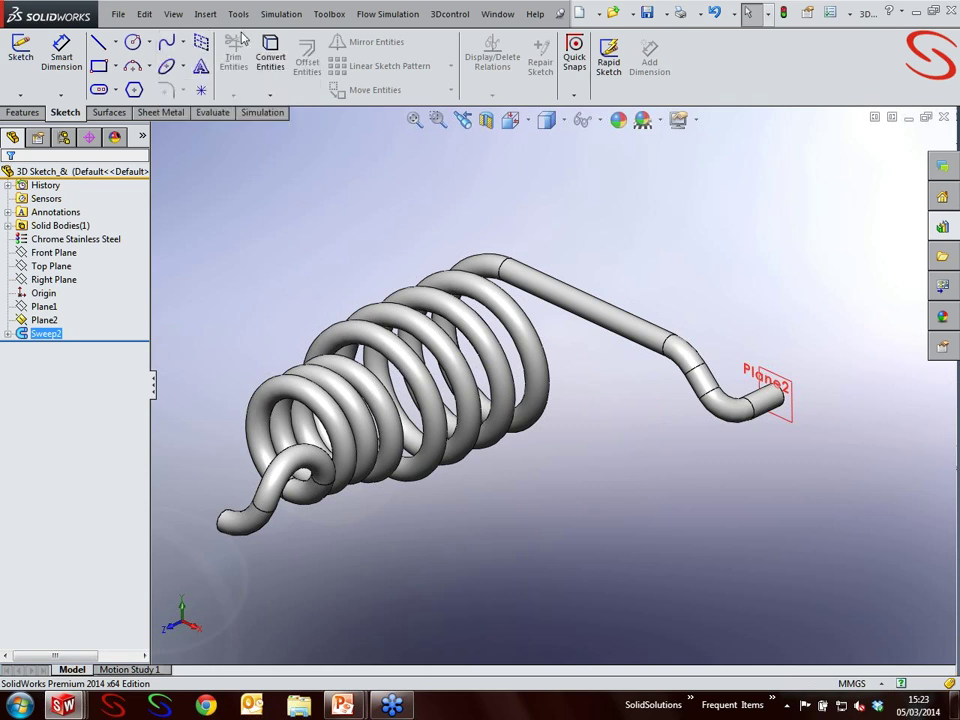
{"action": "left_click", "coordinate": [574, 94]}
{"action": "left_click", "coordinate": [561, 16]}
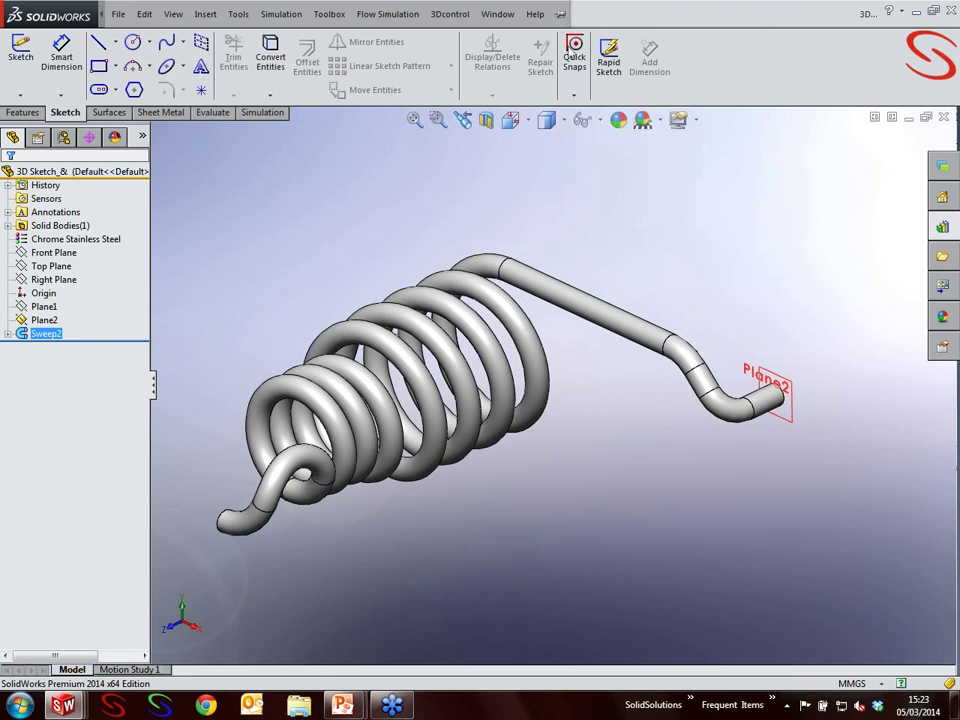
{"action": "left_click", "coordinate": [593, 170]}
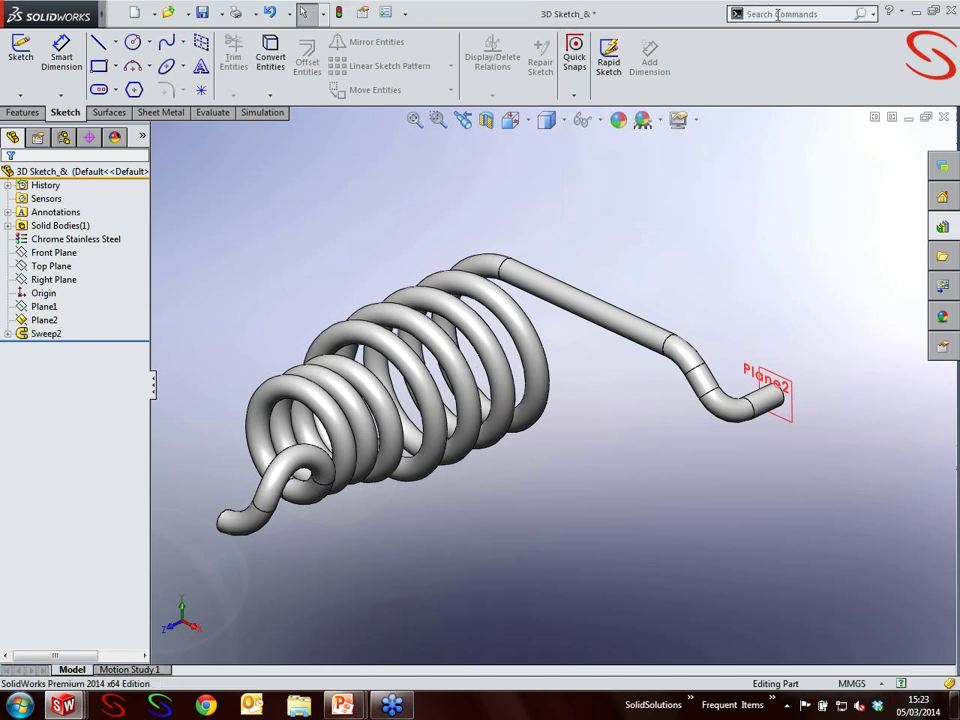
{"action": "left_click", "coordinate": [872, 14]}
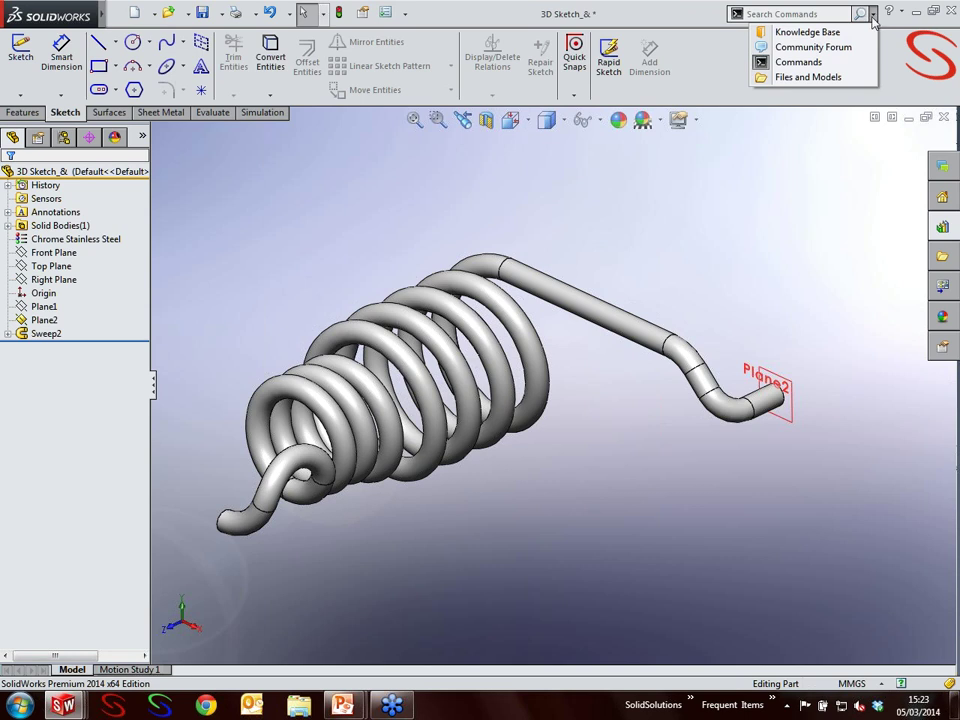
{"action": "left_click", "coordinate": [816, 14]}
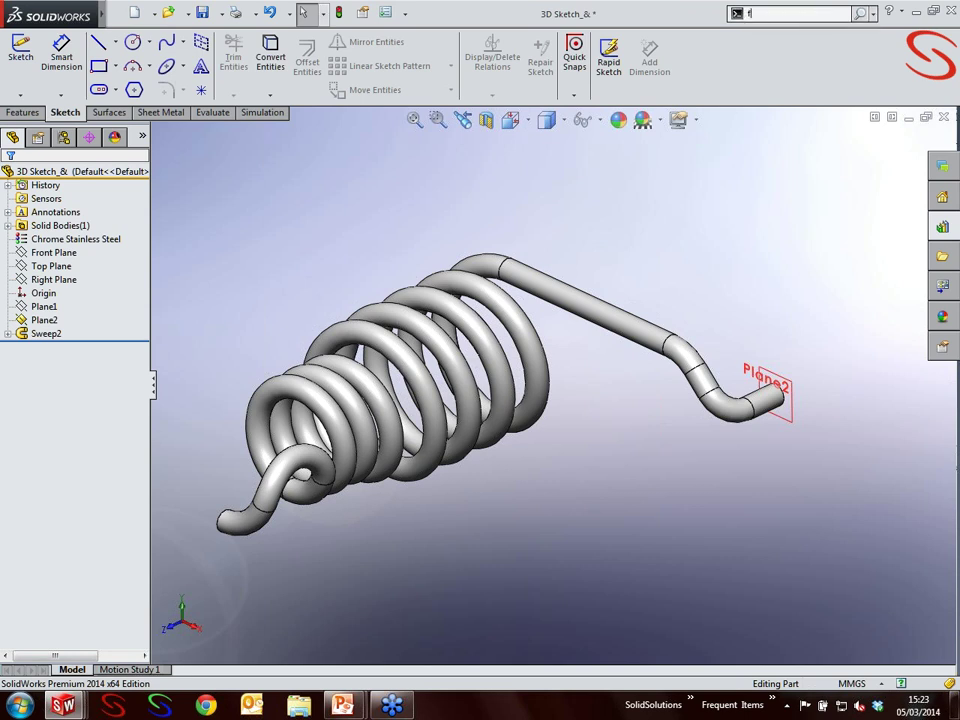
{"action": "type", "text": "fit"}
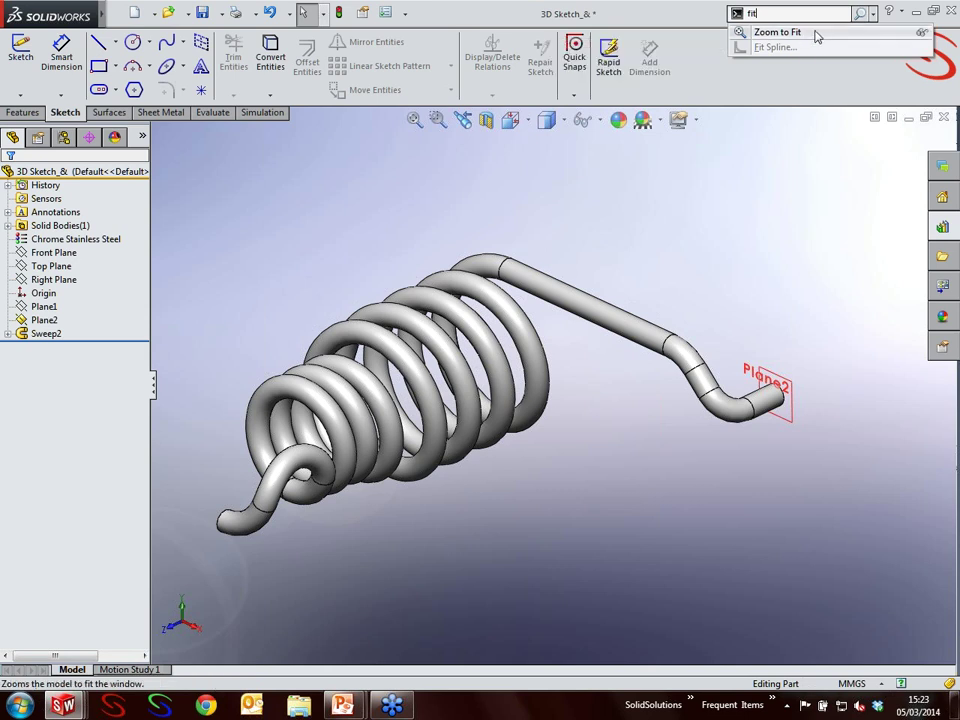
- Search the commands for "sketch picture" and try to choose Sketch Picture from the results
{"action": "left_click", "coordinate": [810, 31]}
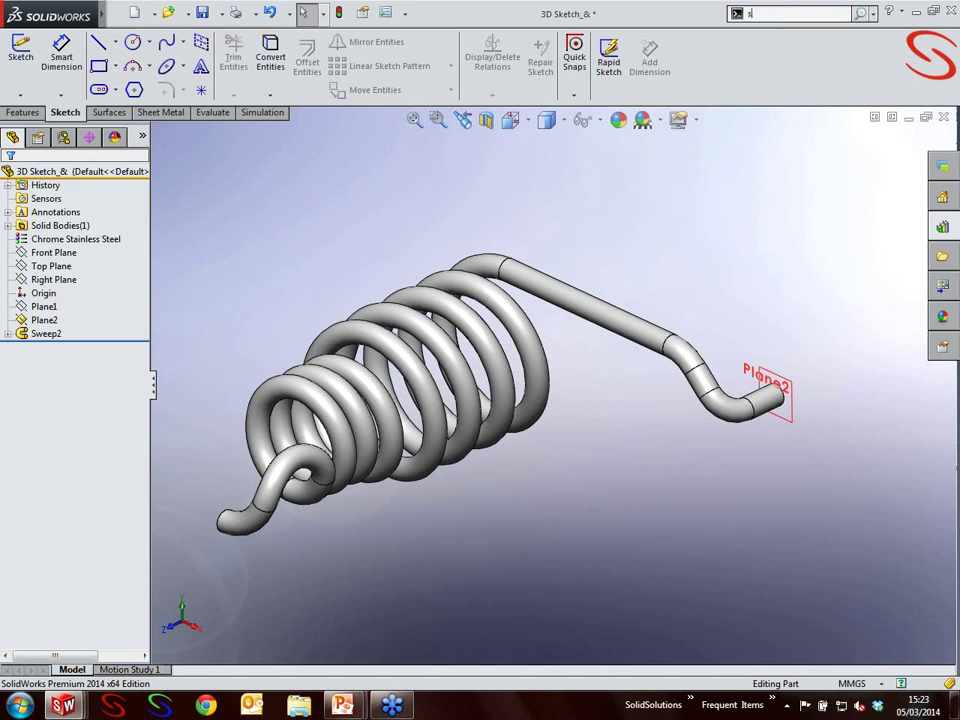
{"action": "type", "text": "sketch p"}
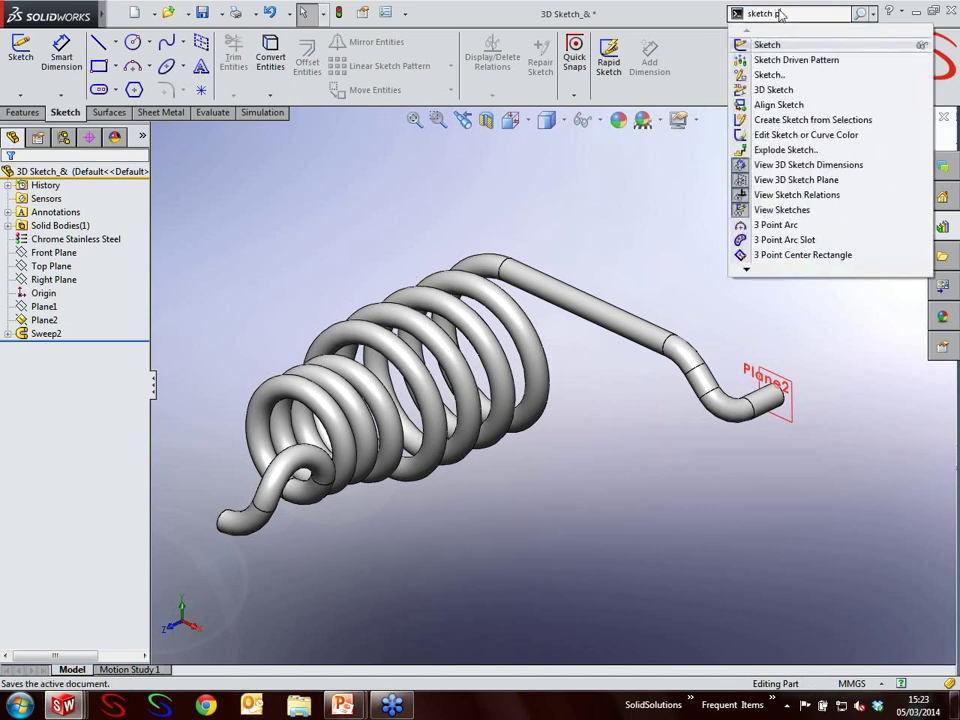
{"action": "type", "text": "icture"}
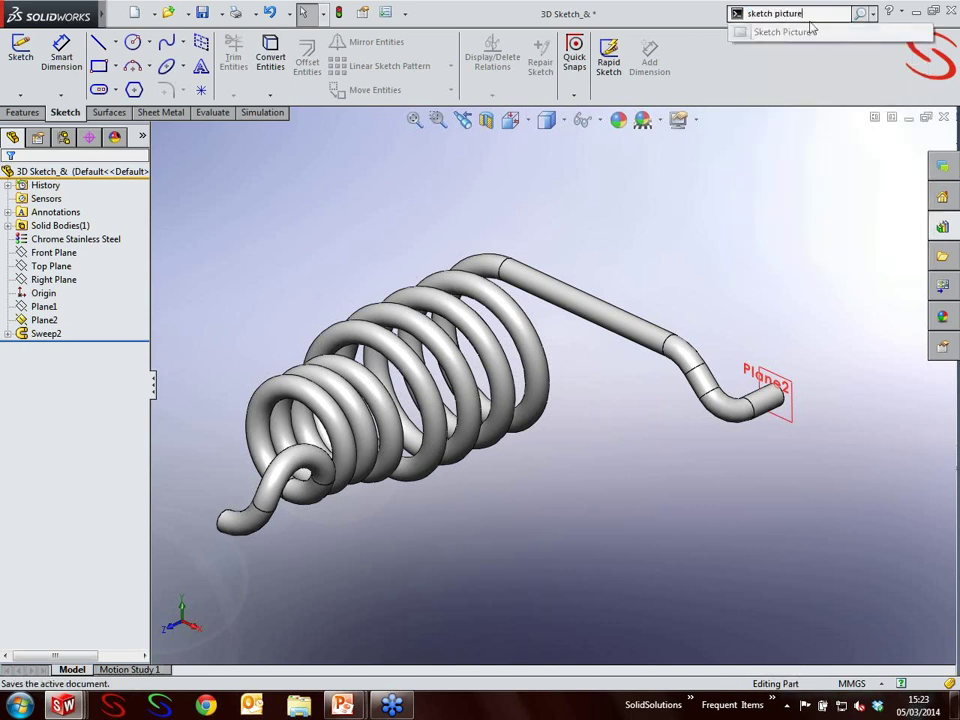
{"action": "left_click", "coordinate": [815, 31]}
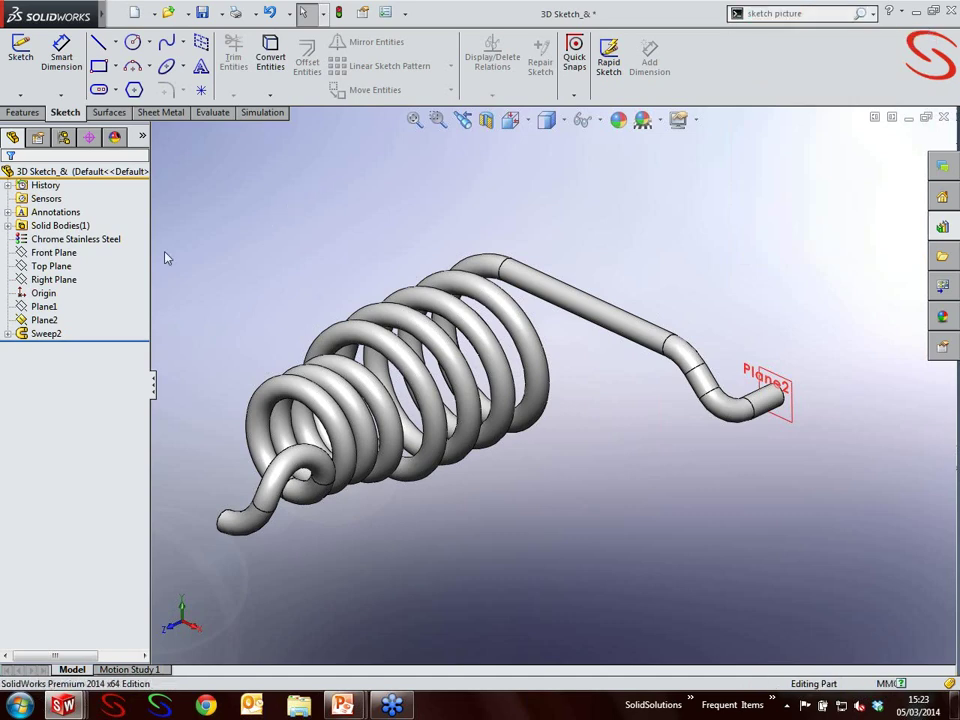
- Start a sketch on the Right Plane, then search for "sketch" and show where the Sketch Picture command is located
{"action": "right_click", "coordinate": [42, 279]}
{"action": "left_click", "coordinate": [66, 256]}
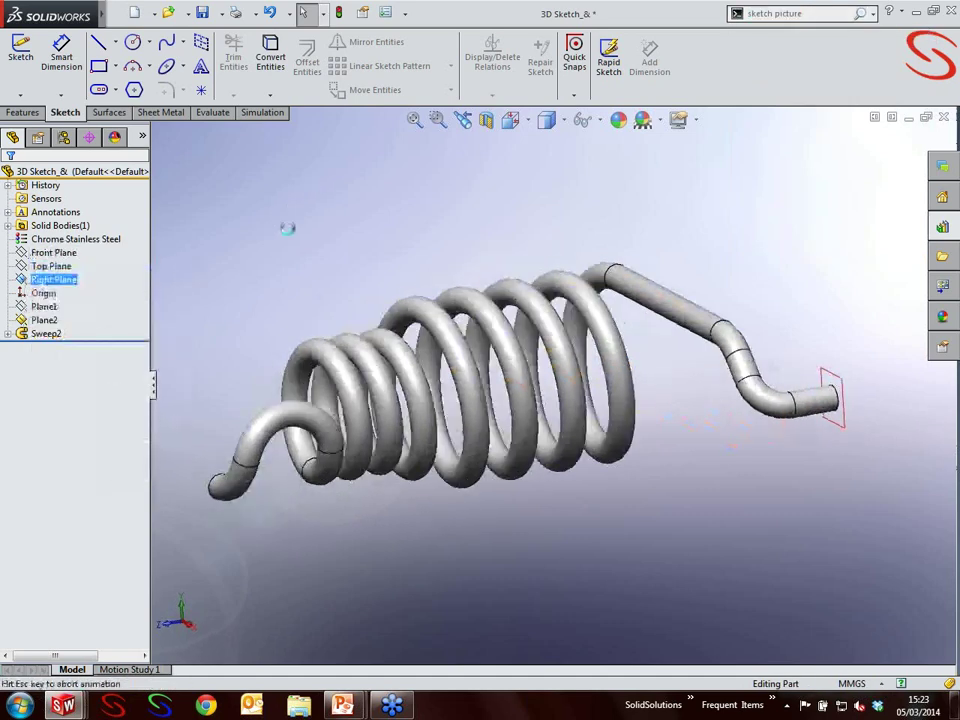
{"action": "left_click", "coordinate": [811, 13]}
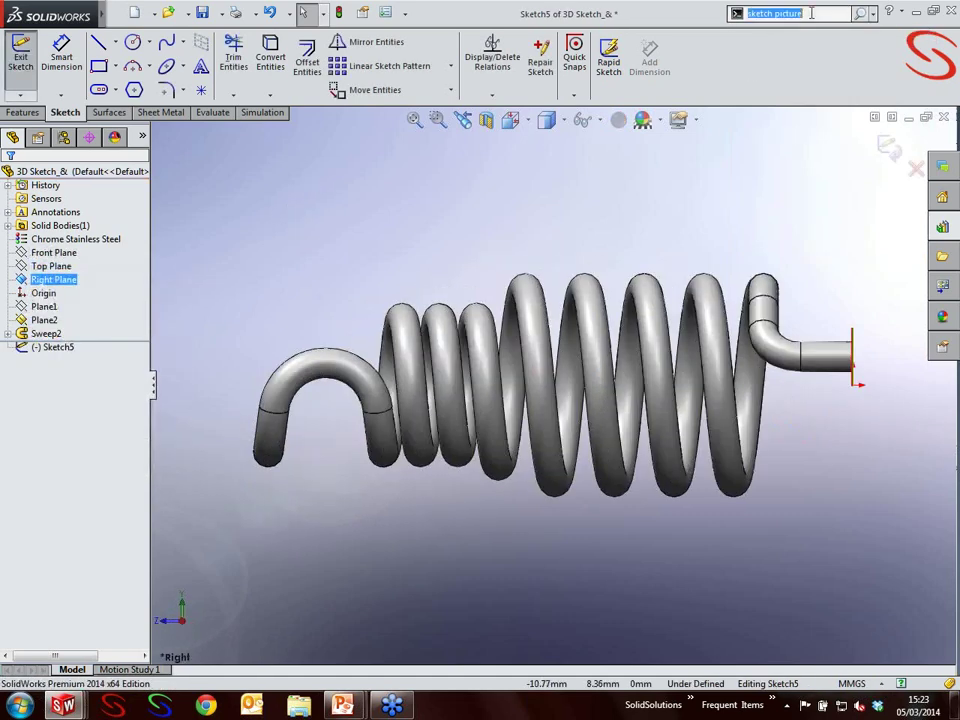
{"action": "type", "text": "sketch"}
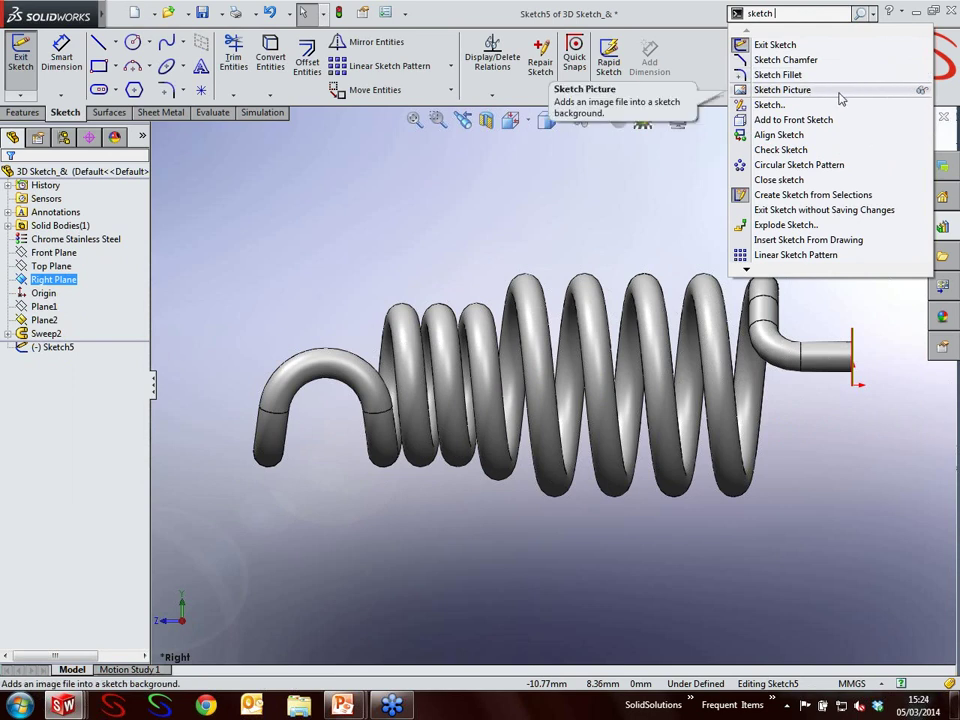
{"action": "left_click", "coordinate": [921, 95]}
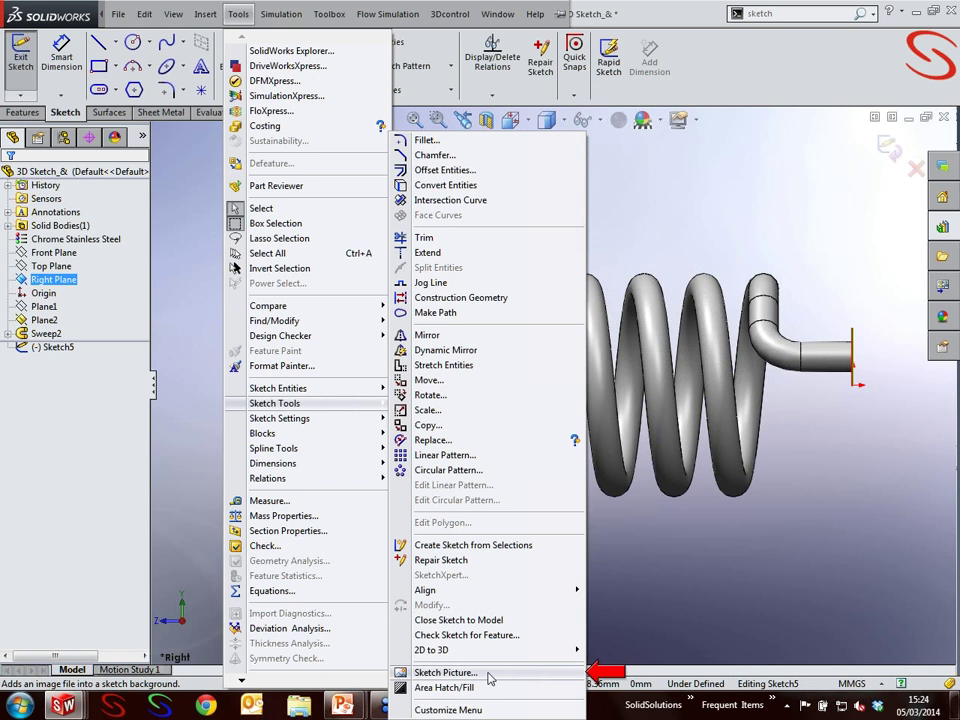
{"action": "left_click", "coordinate": [681, 604]}
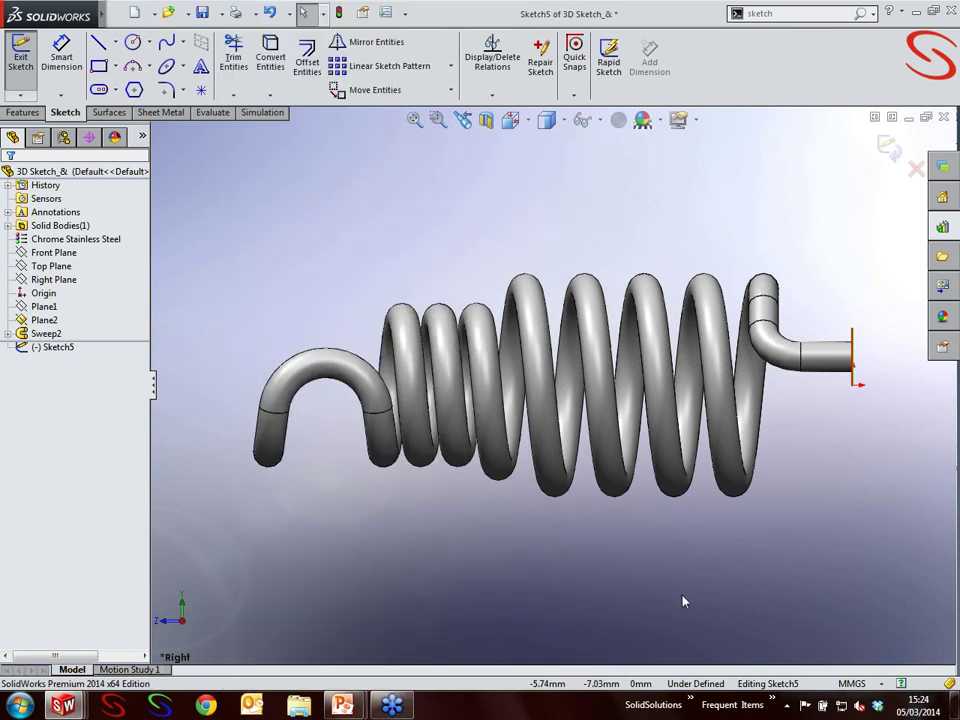